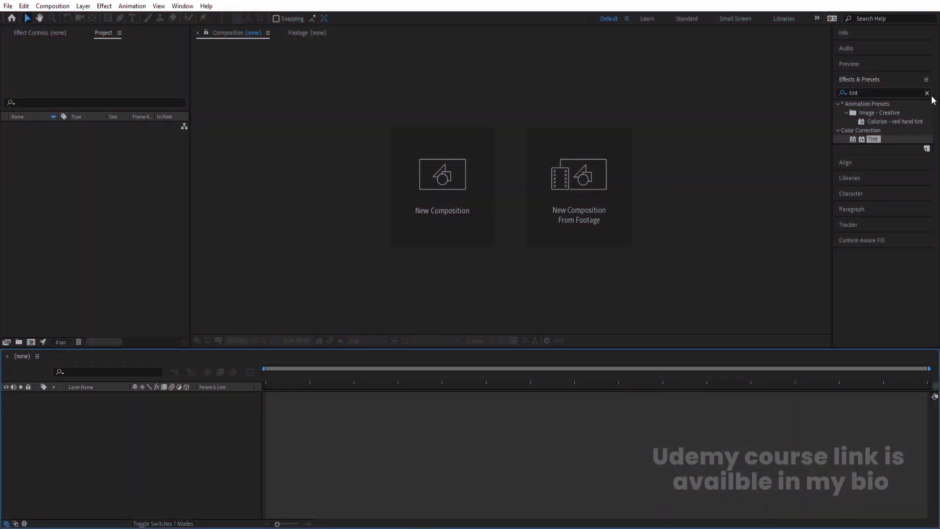
- Create a new composition named Main Animation and show its title/action safe guides
{"action": "left_click", "coordinate": [927, 93]}
{"action": "left_click", "coordinate": [904, 82]}
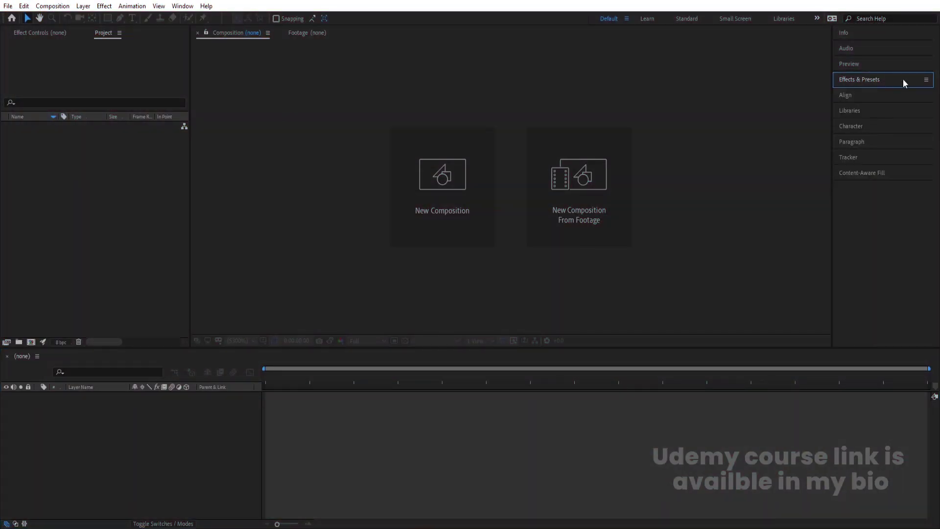
{"action": "left_click", "coordinate": [471, 209]}
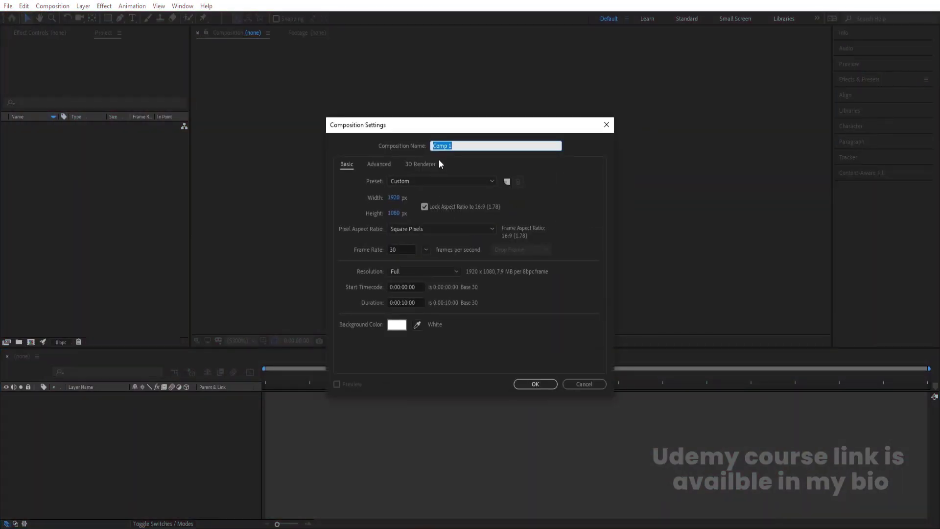
{"action": "type", "text": "Main Animation"}
{"action": "left_click", "coordinate": [543, 384]}
{"action": "left_click", "coordinate": [260, 342]}
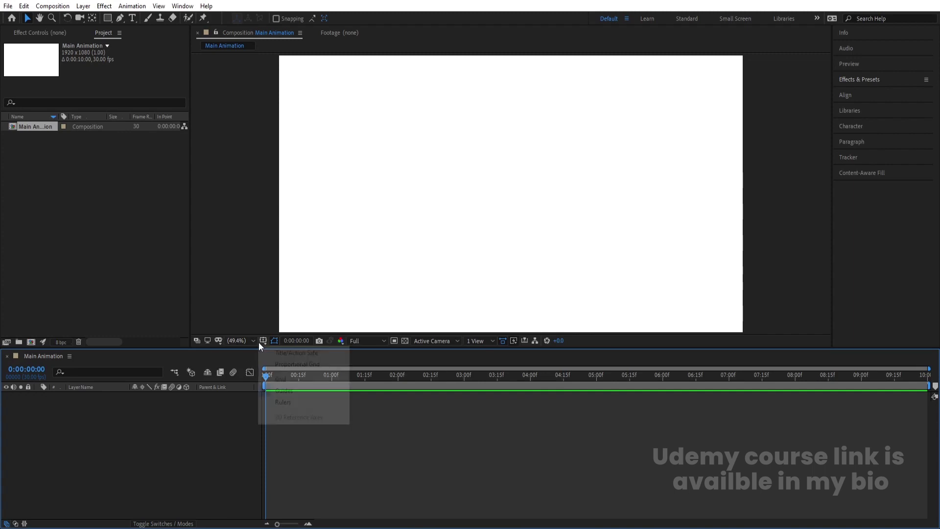
{"action": "left_click", "coordinate": [275, 350]}
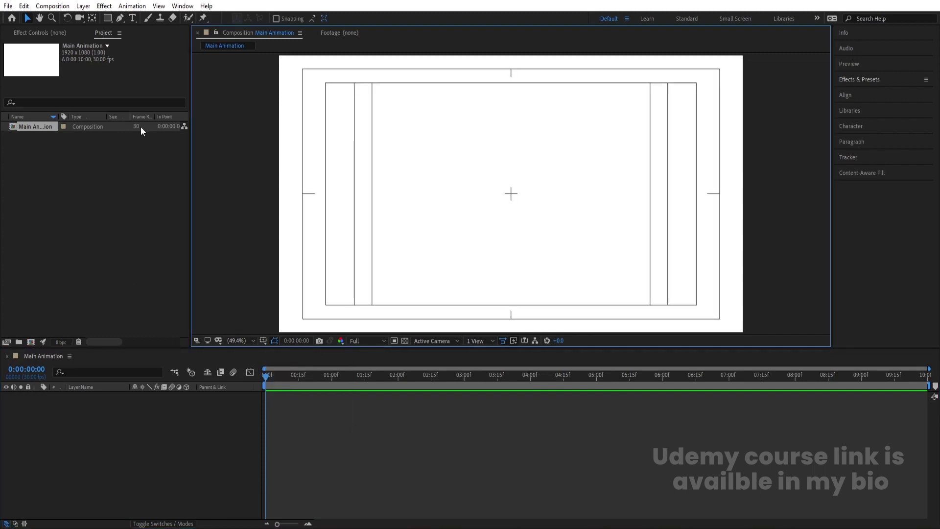
- Set up the Type tool with Oswald Regular, a black fill and no stroke
{"action": "left_click", "coordinate": [132, 19]}
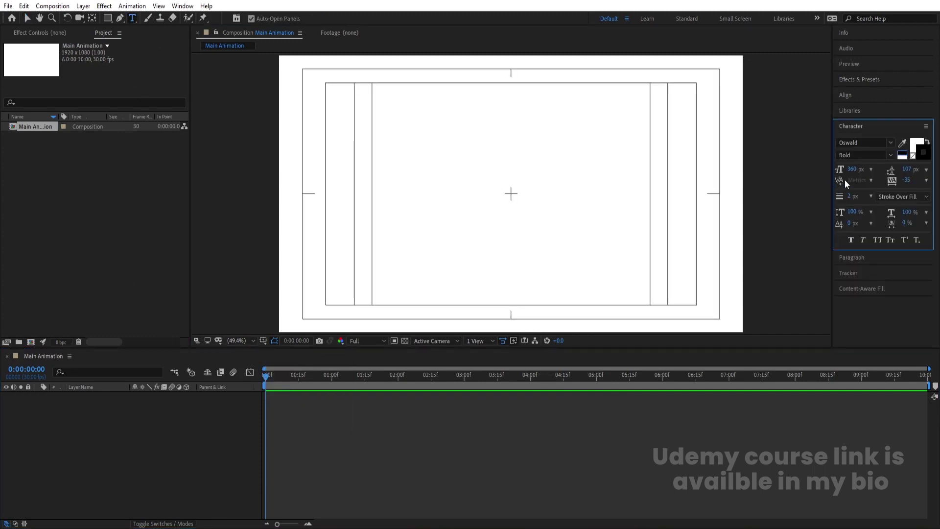
{"action": "left_click", "coordinate": [912, 158]}
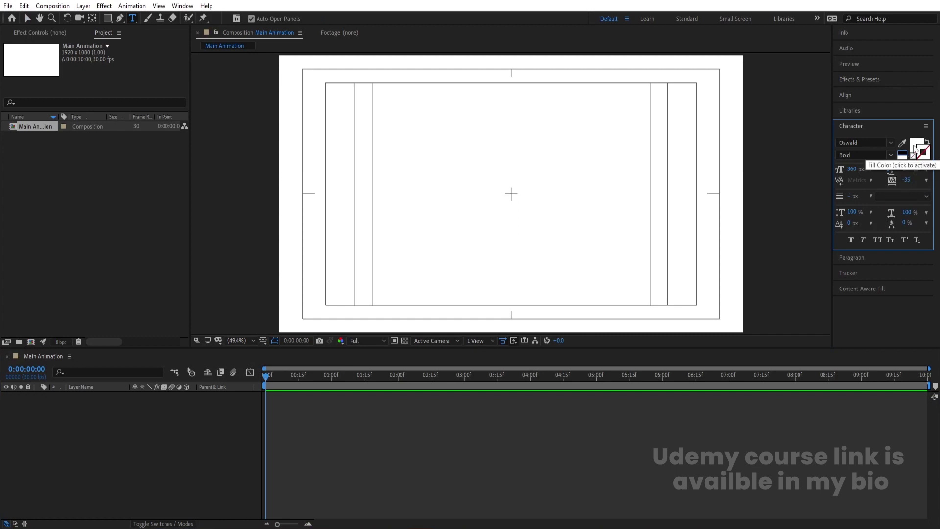
{"action": "left_click", "coordinate": [904, 153]}
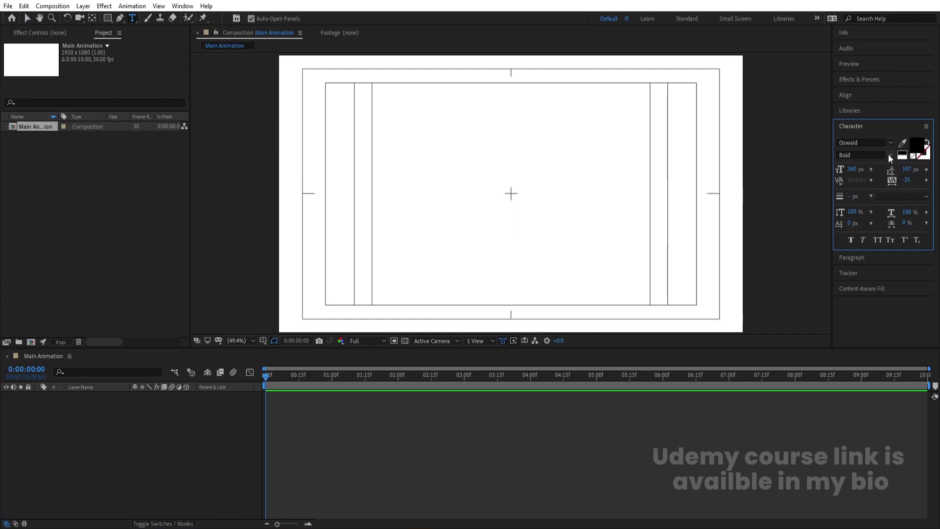
{"action": "left_click", "coordinate": [889, 155]}
{"action": "left_click", "coordinate": [864, 187]}
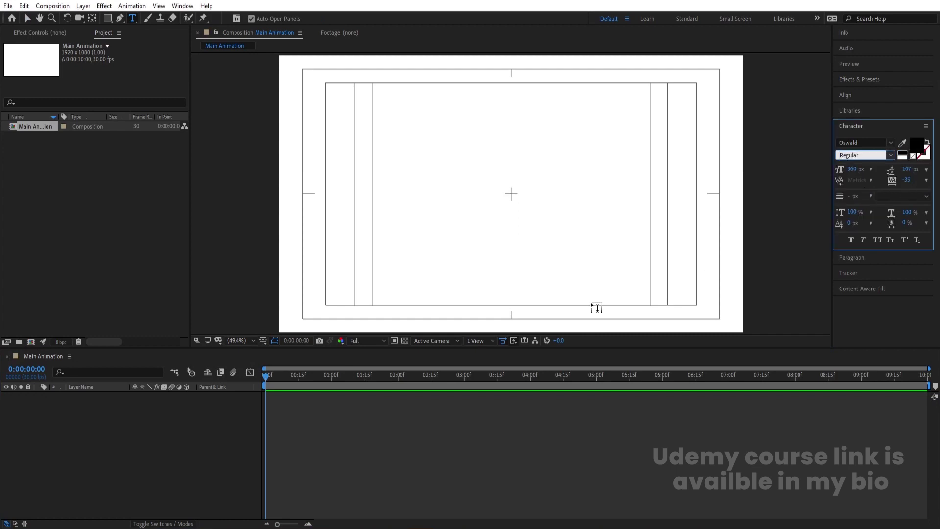
- Add a text layer reading MOTION near the middle of the composition
{"action": "left_click", "coordinate": [187, 430]}
{"action": "left_click", "coordinate": [462, 210]}
{"action": "type", "text": "MOTION"}
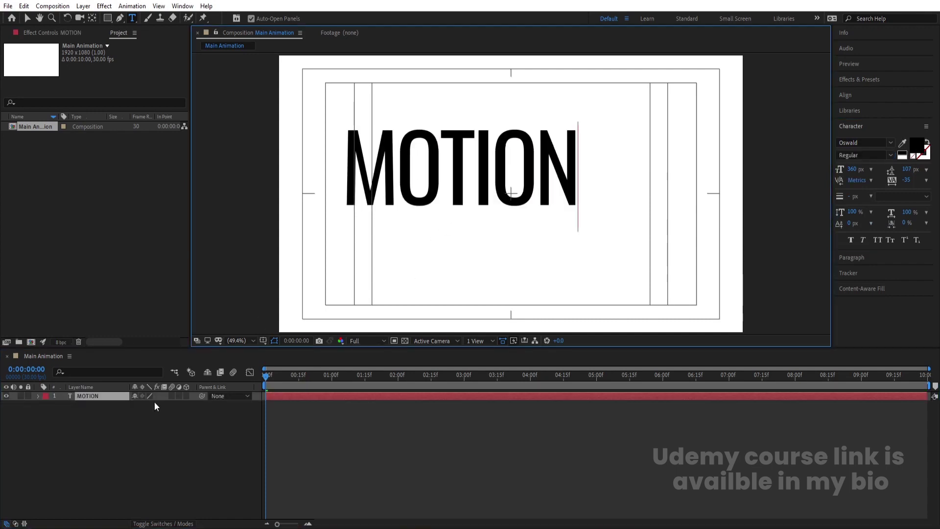
{"action": "left_click", "coordinate": [97, 424]}
- Center the MOTION layer's anchor point on the text and align the layer to the composition's center horizontally and vertically
{"action": "left_click", "coordinate": [94, 396]}
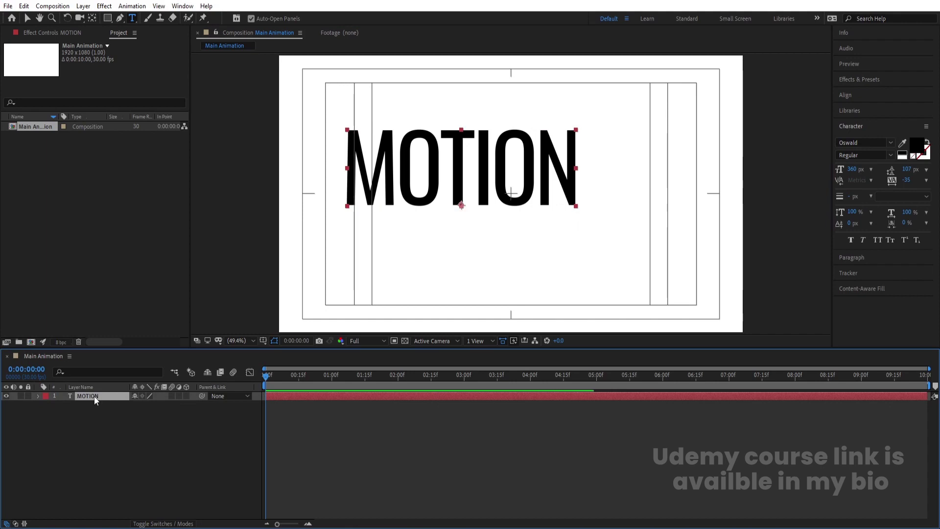
{"action": "key", "text": "ctrl+alt+Home"}
{"action": "left_click", "coordinate": [843, 95]}
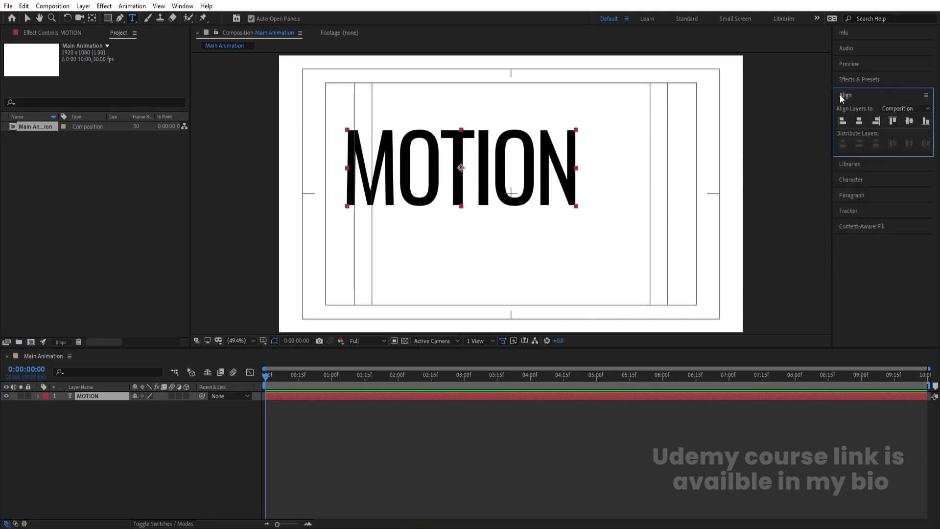
{"action": "left_click", "coordinate": [857, 123]}
{"action": "left_click", "coordinate": [906, 122]}
- Scale the MOTION layer down to 55%
{"action": "key", "text": "s"}
{"action": "left_click_drag", "start_coordinate": [147, 406], "coordinate": [136, 405]}
{"action": "left_click", "coordinate": [115, 433]}
- Add a Tracking text animator to the MOTION layer
{"action": "left_click", "coordinate": [38, 397]}
{"action": "left_click", "coordinate": [92, 403]}
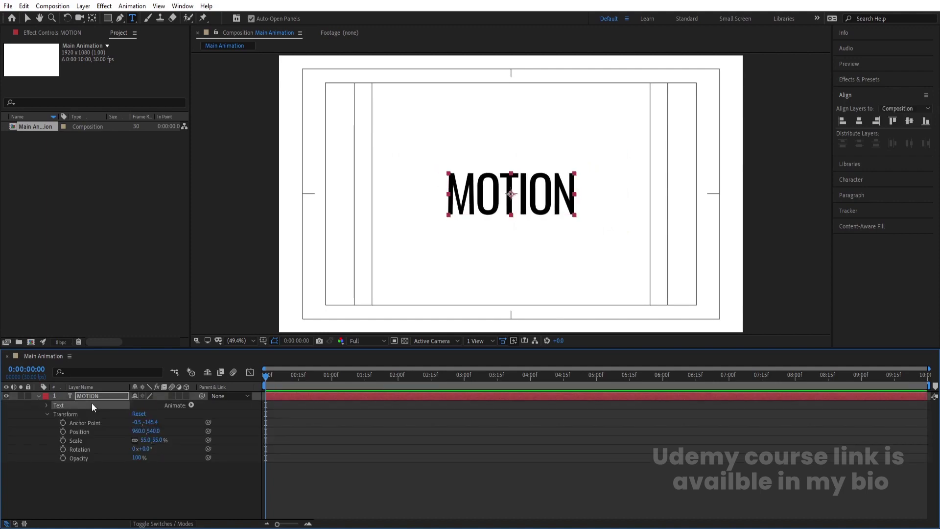
{"action": "left_click", "coordinate": [191, 404]}
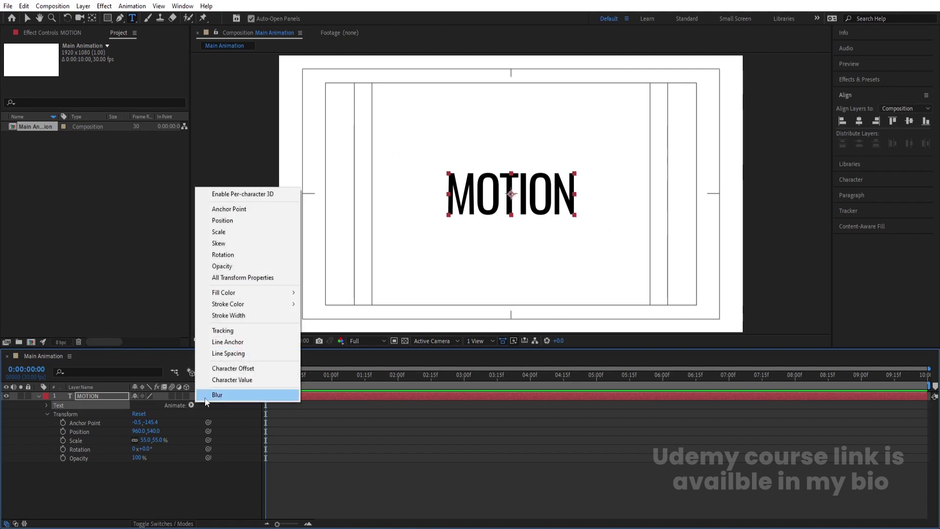
{"action": "left_click", "coordinate": [223, 331]}
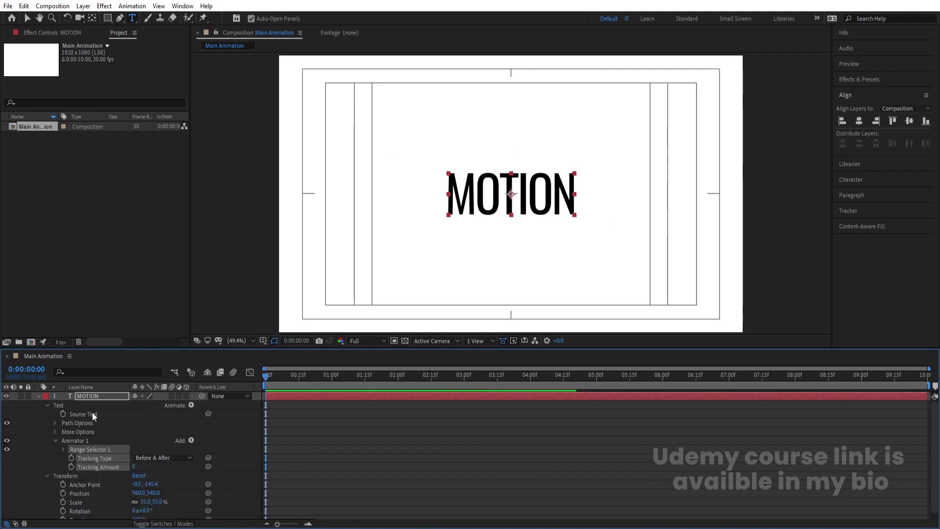
{"action": "left_click", "coordinate": [85, 398]}
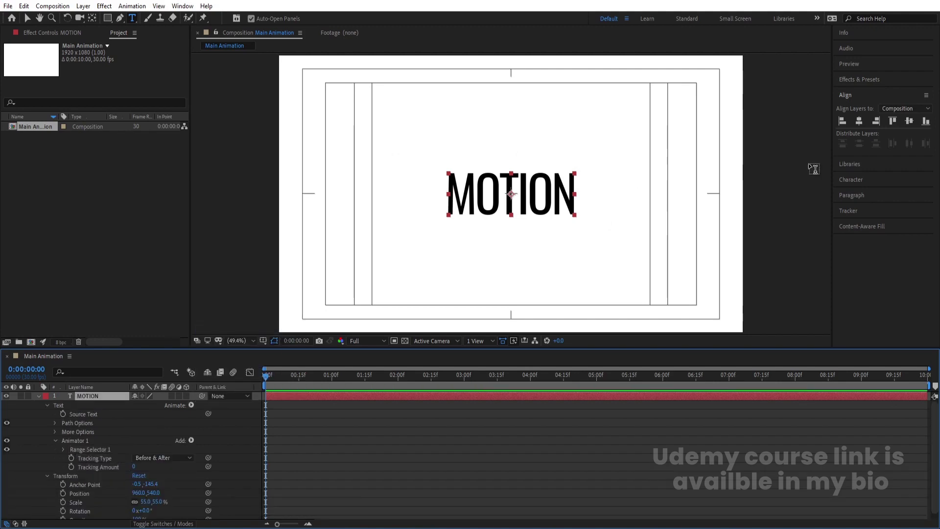
- Set the MOTION layer's tracking amount to -150 and keyframe it at the first frame
{"action": "left_click", "coordinate": [848, 195]}
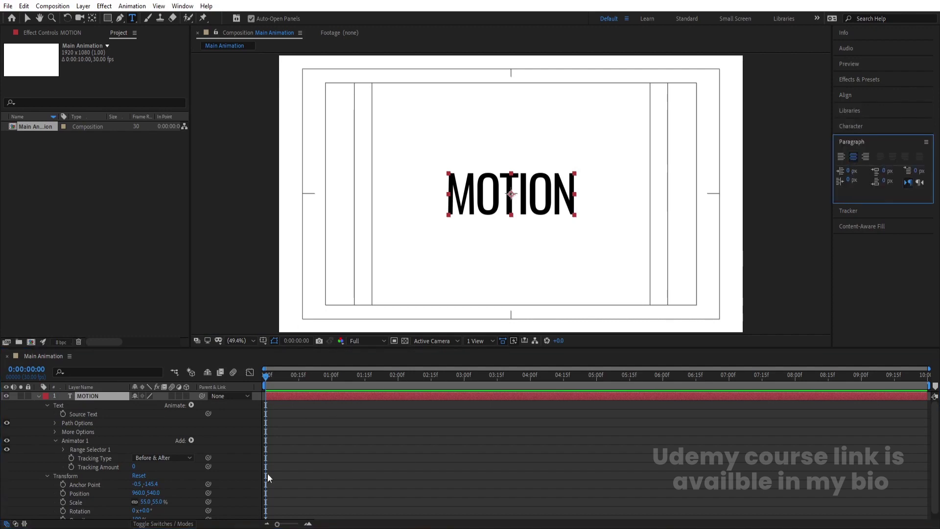
{"action": "left_click_drag", "start_coordinate": [133, 466], "coordinate": [62, 464]}
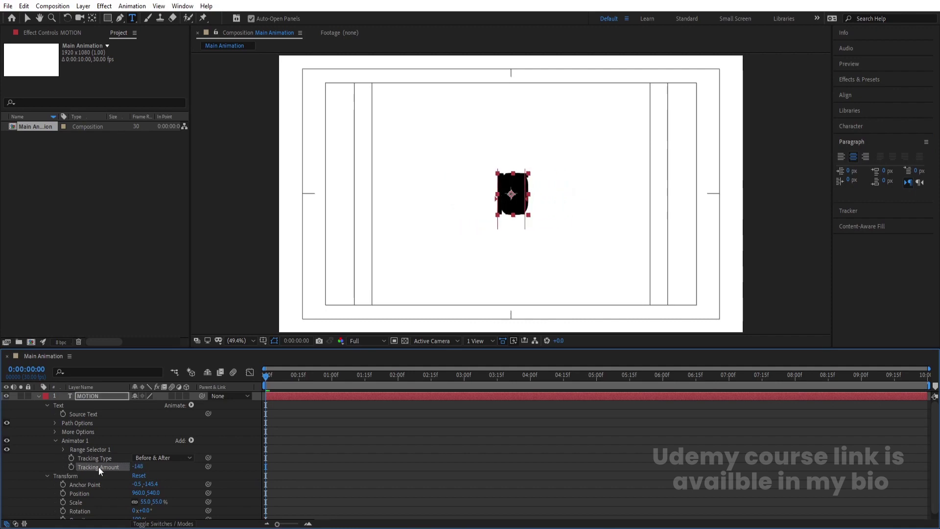
{"action": "left_click", "coordinate": [134, 468]}
{"action": "type", "text": "-150"}
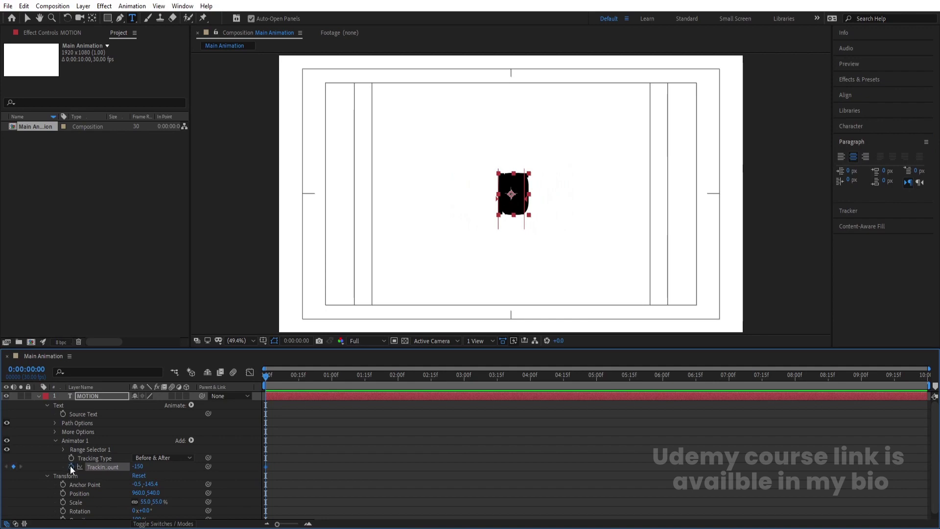
- Keyframe the MOTION layer's opacity at the first frame and show only its keyframed properties
{"action": "type", "text": "t"}
{"action": "left_click", "coordinate": [63, 404]}
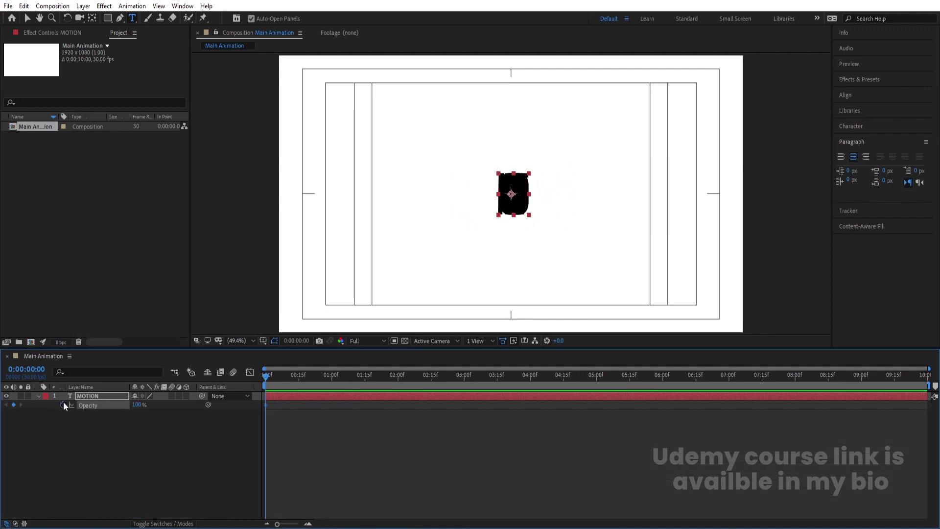
{"action": "key", "text": "u"}
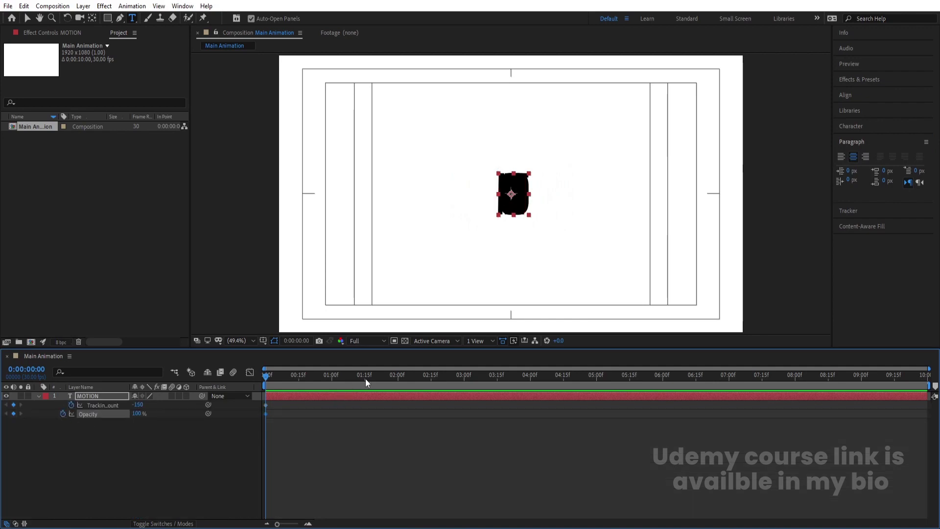
- At frame 20, set the tracking amount to 0 and add an opacity keyframe at 100%
{"action": "key", "text": "equal"}
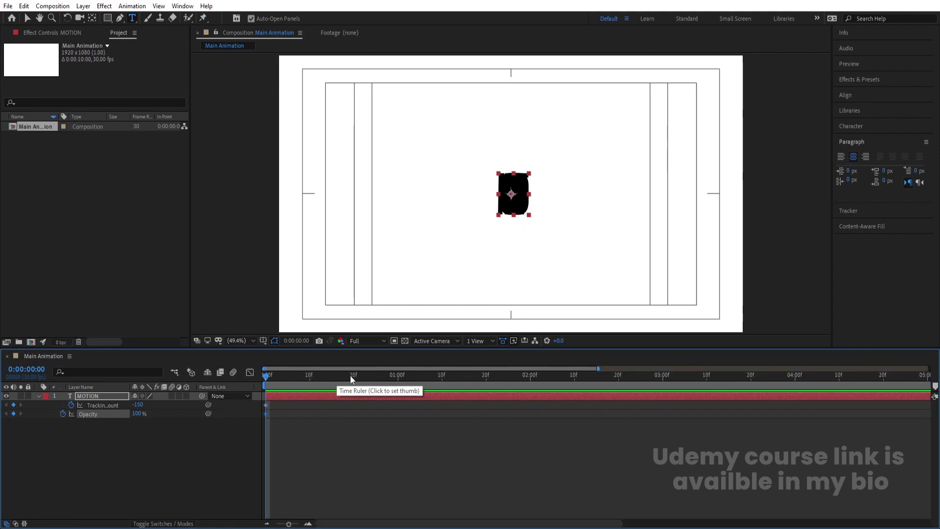
{"action": "left_click", "coordinate": [354, 375]}
{"action": "left_click", "coordinate": [135, 462]}
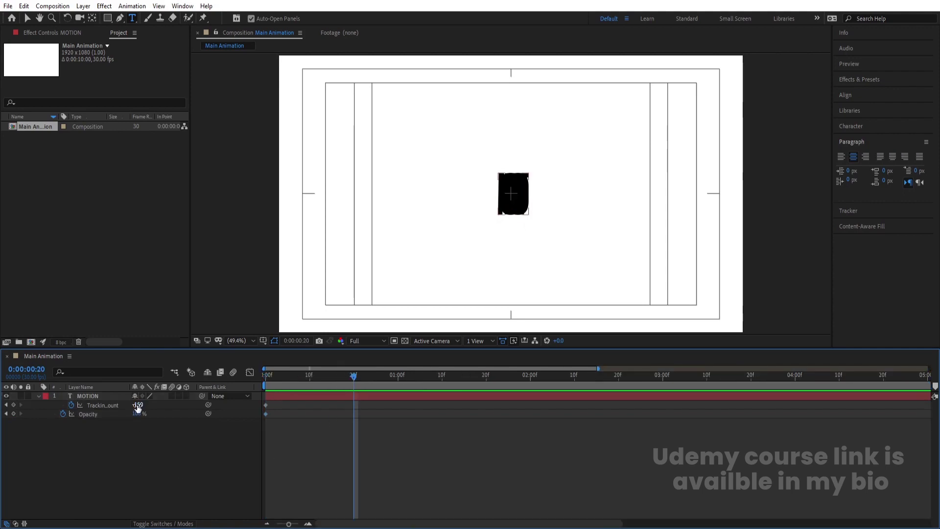
{"action": "type", "text": "0"}
{"action": "key", "text": "Return"}
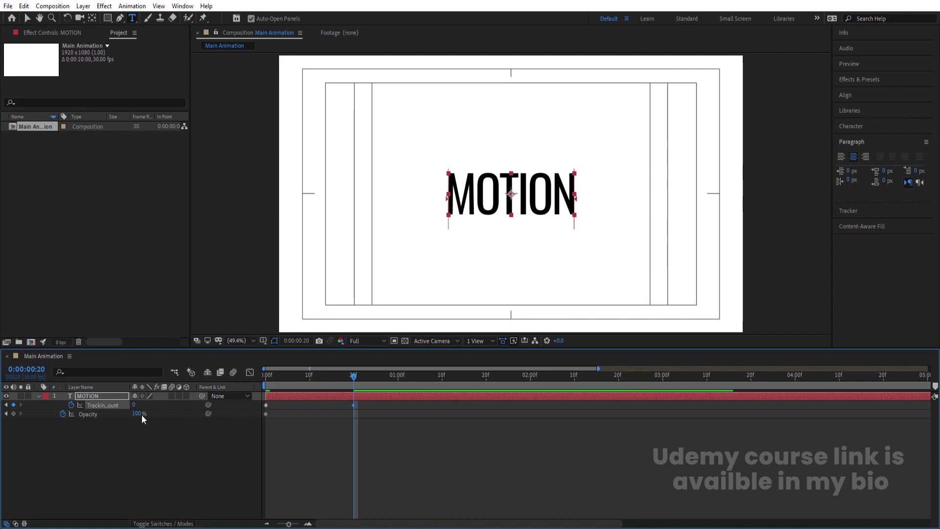
{"action": "left_click", "coordinate": [13, 413]}
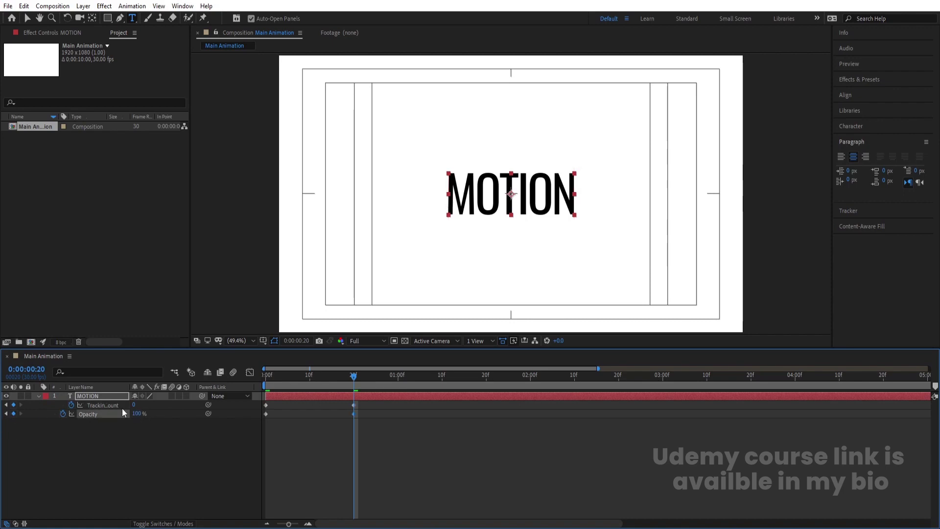
- Set the tracking amount at frame 20 to 100 and the opacity at the first frame to 0%
{"action": "left_click_drag", "start_coordinate": [135, 406], "coordinate": [170, 399]}
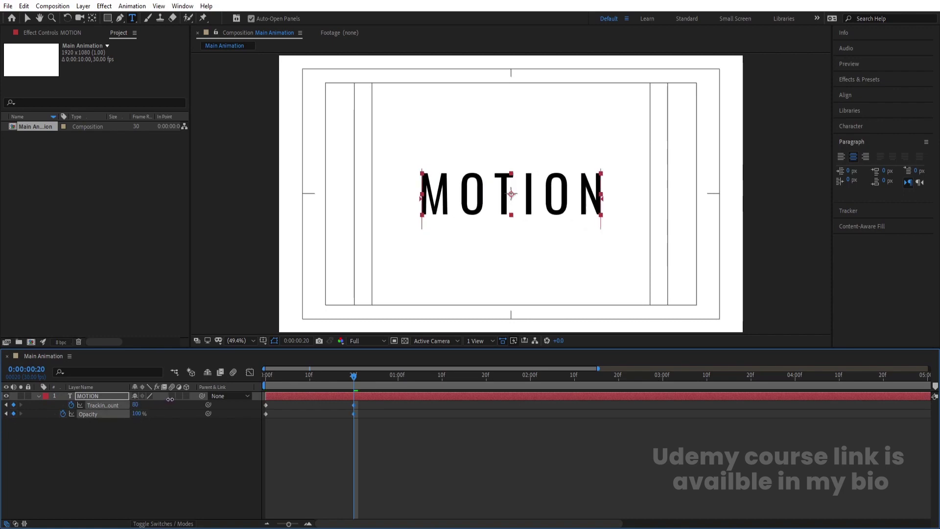
{"action": "left_click", "coordinate": [137, 402]}
{"action": "left_click", "coordinate": [128, 404]}
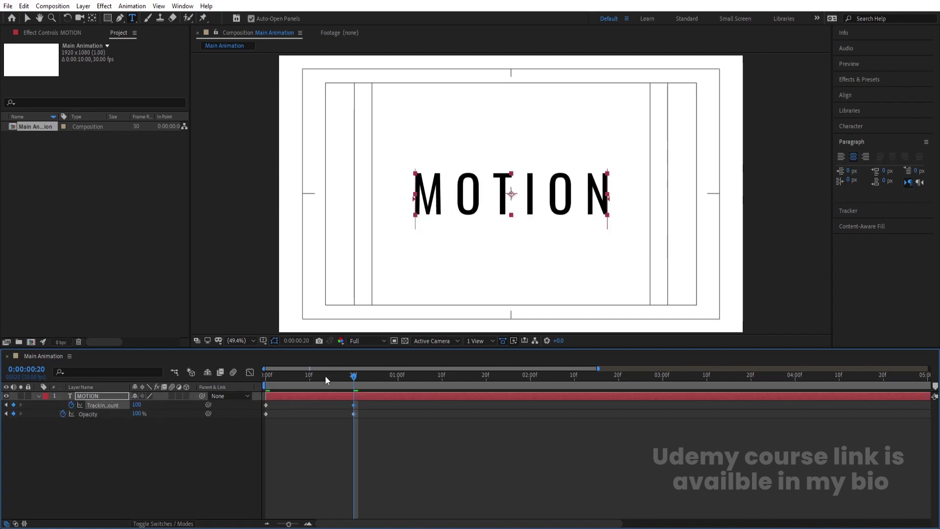
{"action": "key", "text": "Home"}
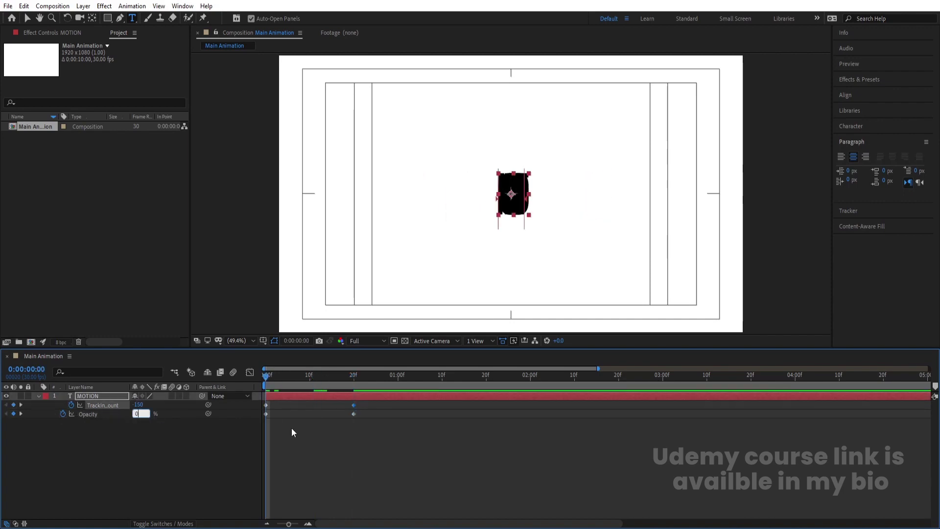
{"action": "key", "text": "Return"}
- Ease all tracking and opacity keyframes and pull their speed graph handles together into a sharp peak midway
{"action": "left_click_drag", "start_coordinate": [430, 467], "coordinate": [219, 347]}
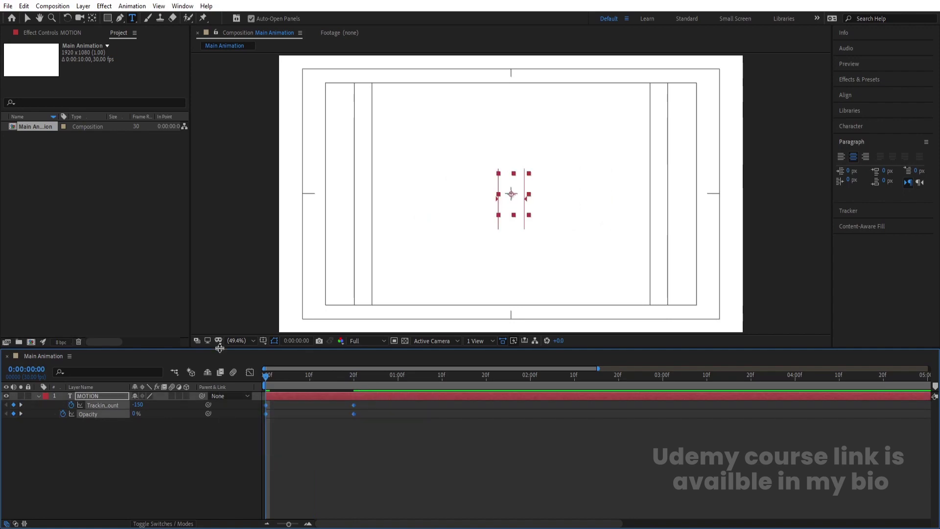
{"action": "left_click", "coordinate": [249, 372]}
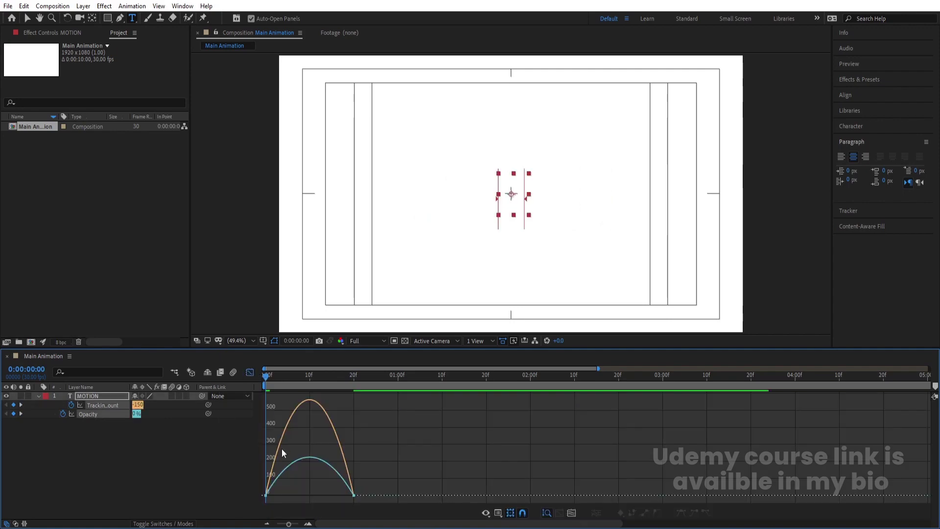
{"action": "right_click", "coordinate": [409, 427]}
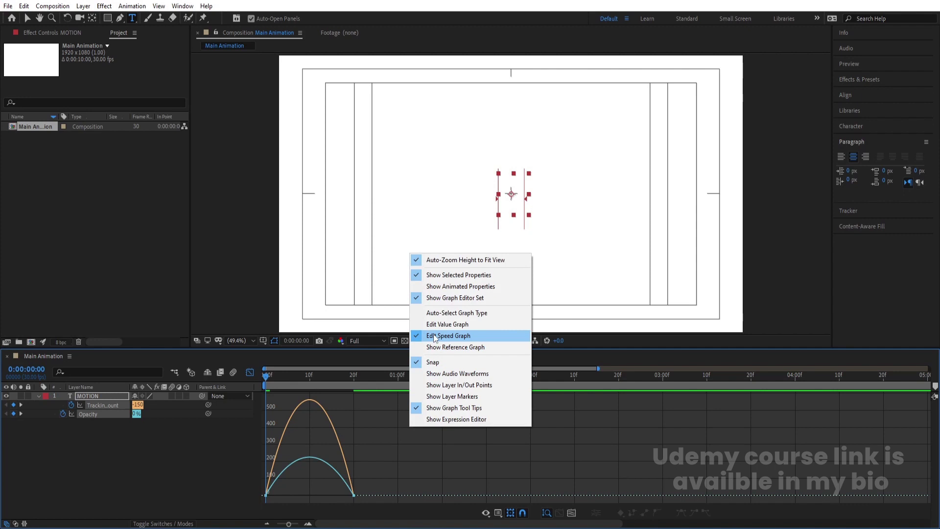
{"action": "left_click", "coordinate": [358, 451]}
{"action": "left_click_drag", "start_coordinate": [398, 425], "coordinate": [260, 501]}
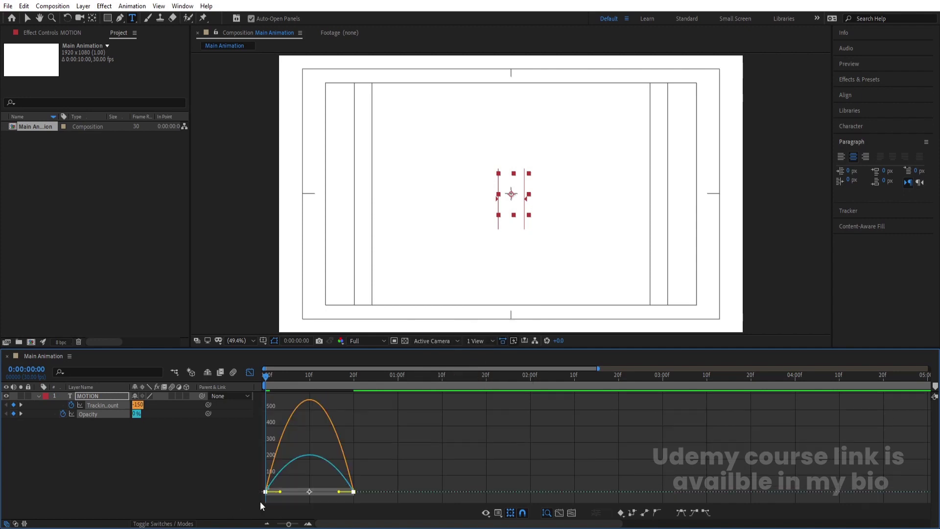
{"action": "left_click_drag", "start_coordinate": [341, 493], "coordinate": [306, 496]}
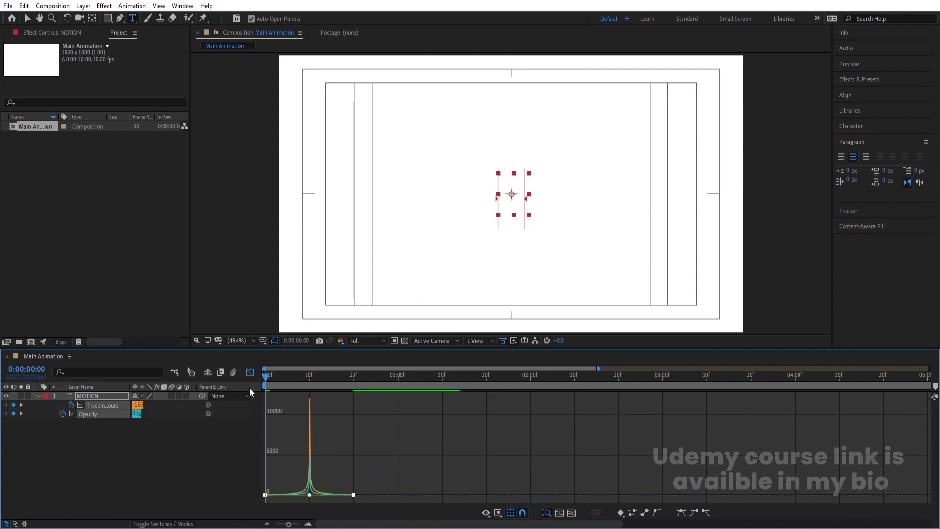
{"action": "left_click", "coordinate": [250, 373]}
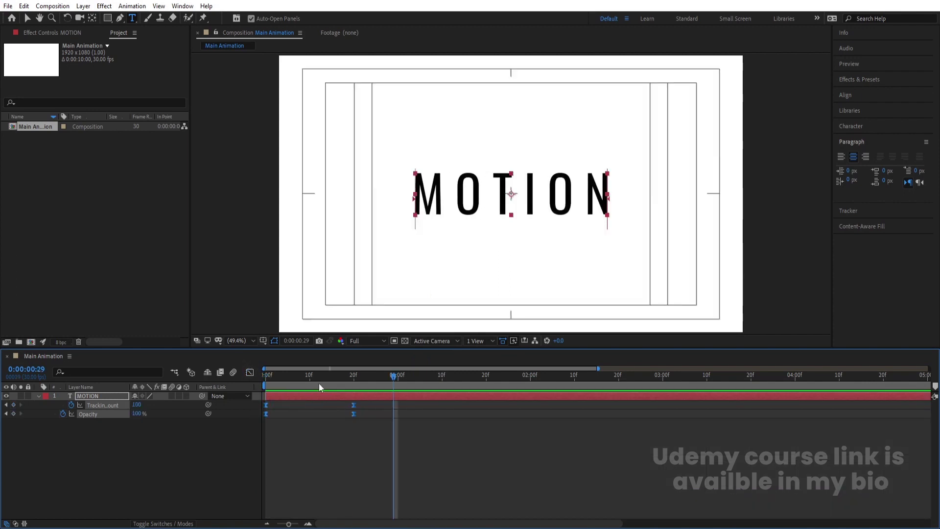
- Preview the animation and move the ending tracking and opacity keyframes to 0:00:01:10
{"action": "key", "text": "space"}
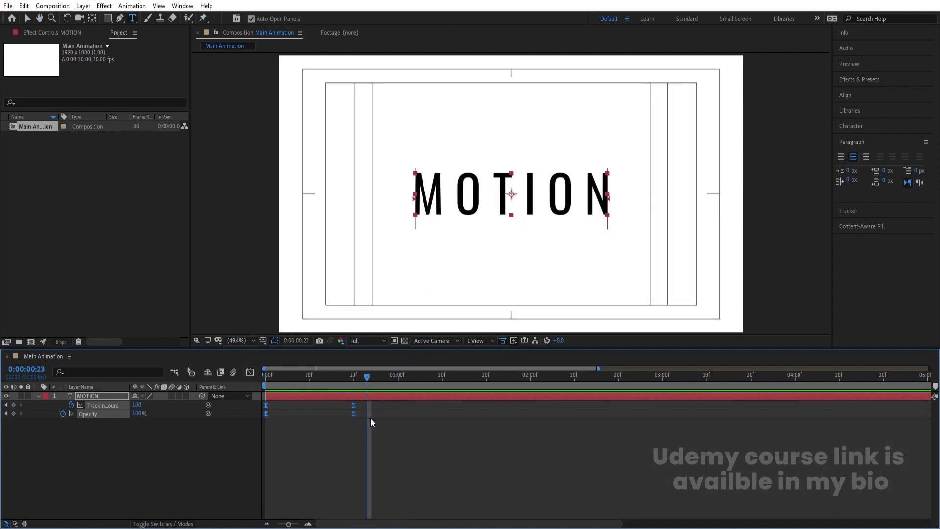
{"action": "left_click_drag", "start_coordinate": [353, 413], "coordinate": [442, 414]}
{"action": "key", "text": "space"}
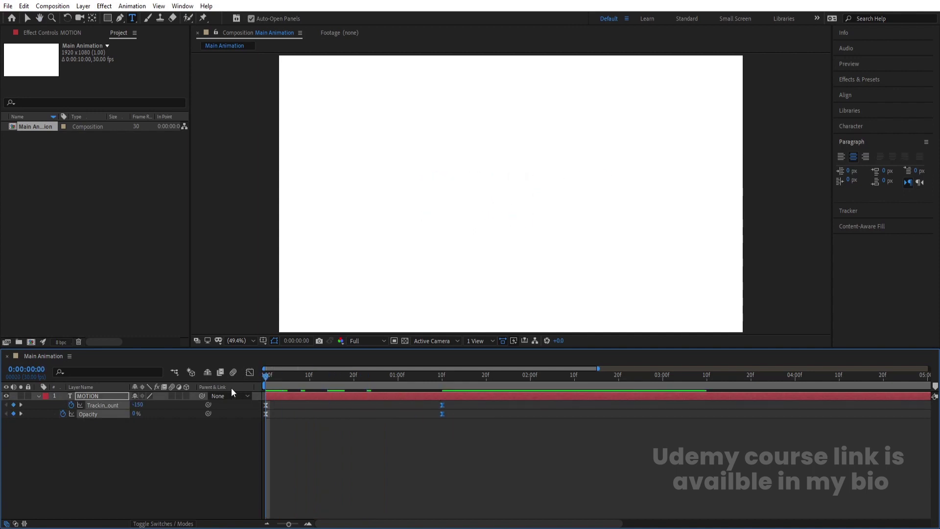
- Duplicate the MOTION text layer and set the copy's scale to 65%
{"action": "key", "text": "space"}
{"action": "key", "text": "space"}
{"action": "left_click_drag", "start_coordinate": [313, 378], "coordinate": [86, 396]}
{"action": "left_click", "coordinate": [86, 395]}
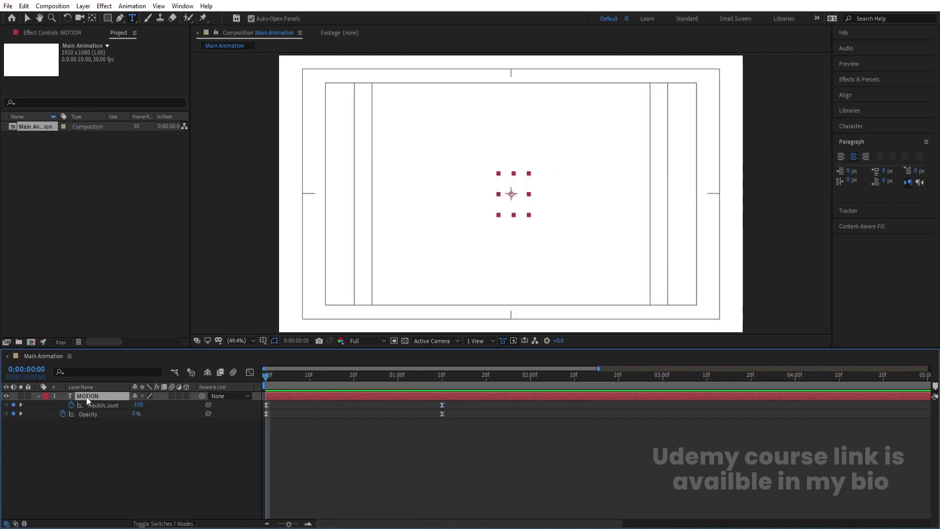
{"action": "key", "text": "s"}
{"action": "key", "text": "ctrl+d"}
{"action": "left_click", "coordinate": [145, 405]}
{"action": "type", "text": "6"}
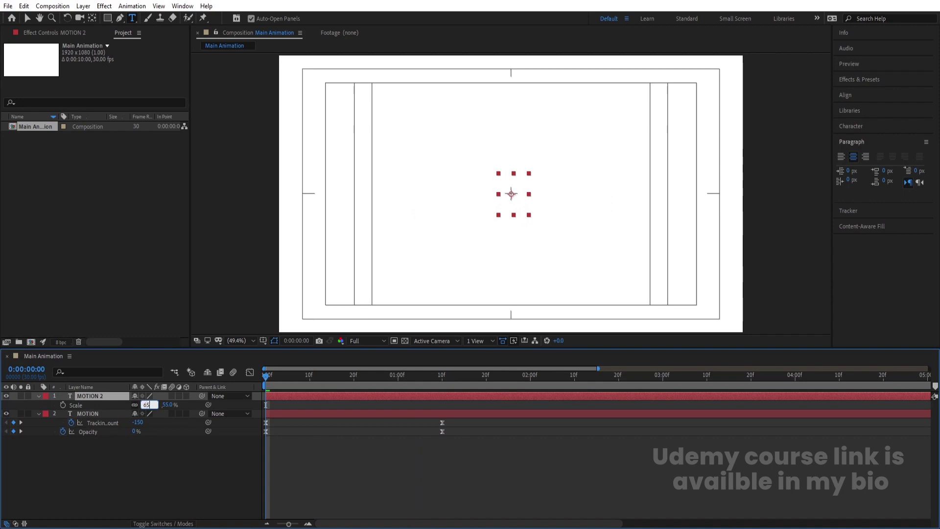
{"action": "type", "text": "5"}
{"action": "key", "text": "Return"}
- Preview the overlapping words and move the larger MOTION copy up to a vertical position of 320
{"action": "key", "text": "space"}
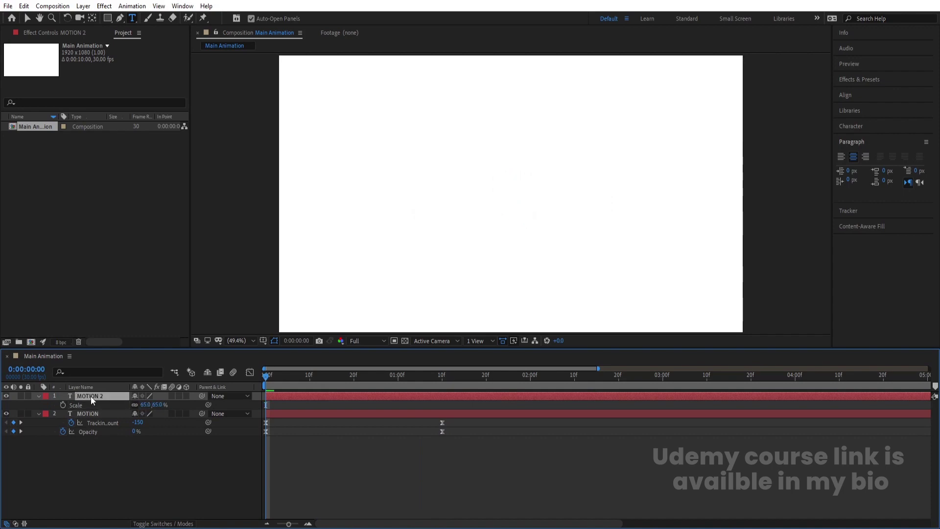
{"action": "key", "text": "space"}
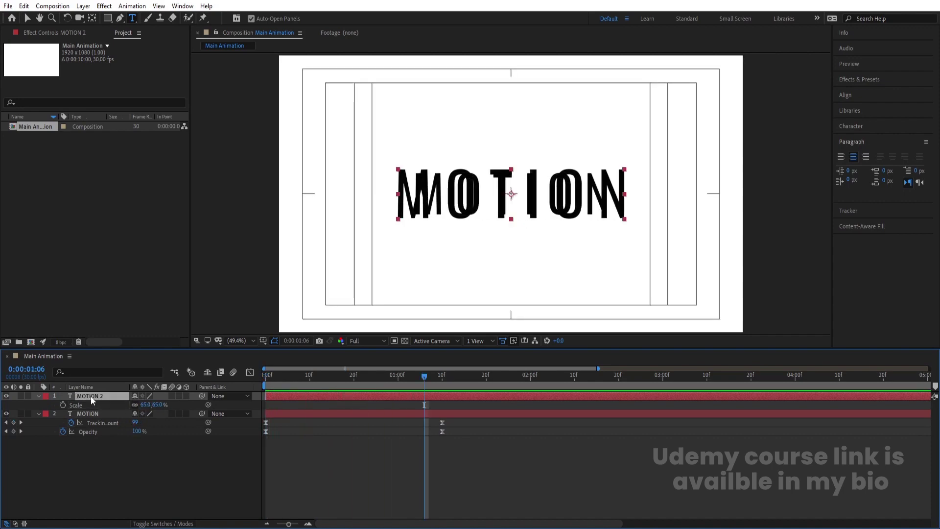
{"action": "key", "text": "p"}
{"action": "left_click_drag", "start_coordinate": [153, 404], "coordinate": [74, 408]}
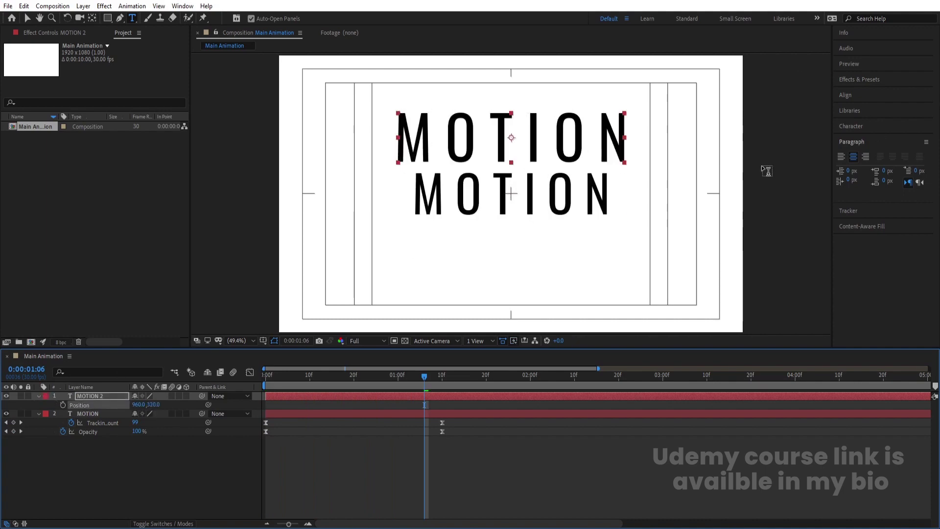
- Swap the upper MOTION copy's fill and stroke so only an outline remains, and set the stroke width to 1 px
{"action": "left_click", "coordinate": [850, 128]}
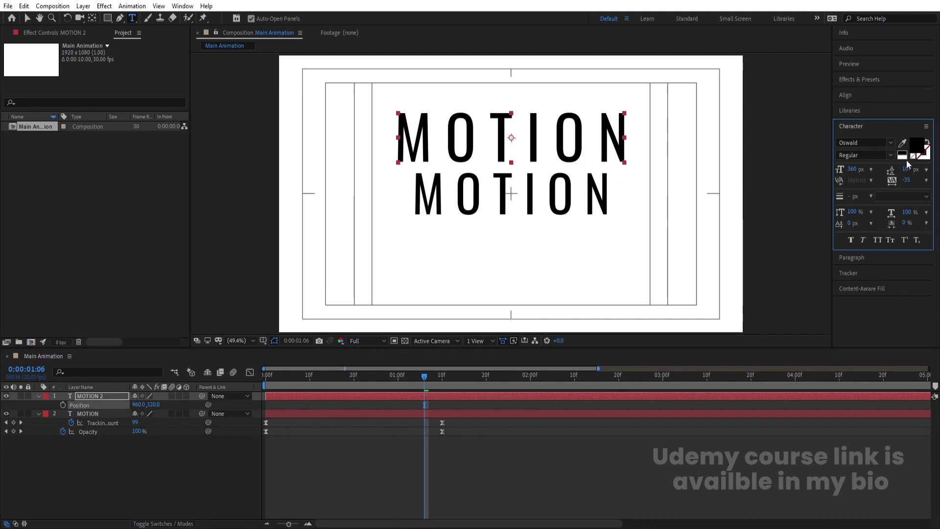
{"action": "left_click", "coordinate": [913, 155]}
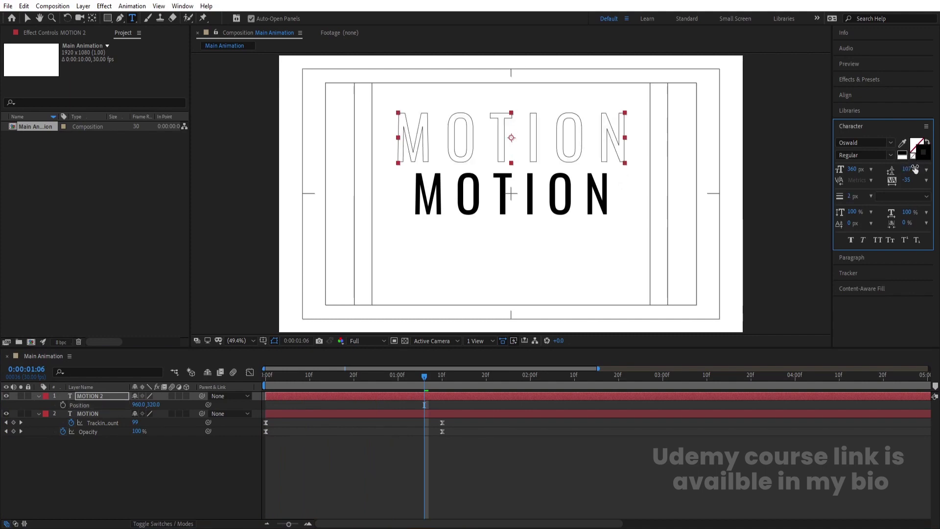
{"action": "mouse_move", "coordinate": [852, 196]}
{"action": "left_mouse_down"}
{"action": "mouse_move", "coordinate": [862, 196]}
{"action": "mouse_move", "coordinate": [857, 206]}
{"action": "left_mouse_up"}
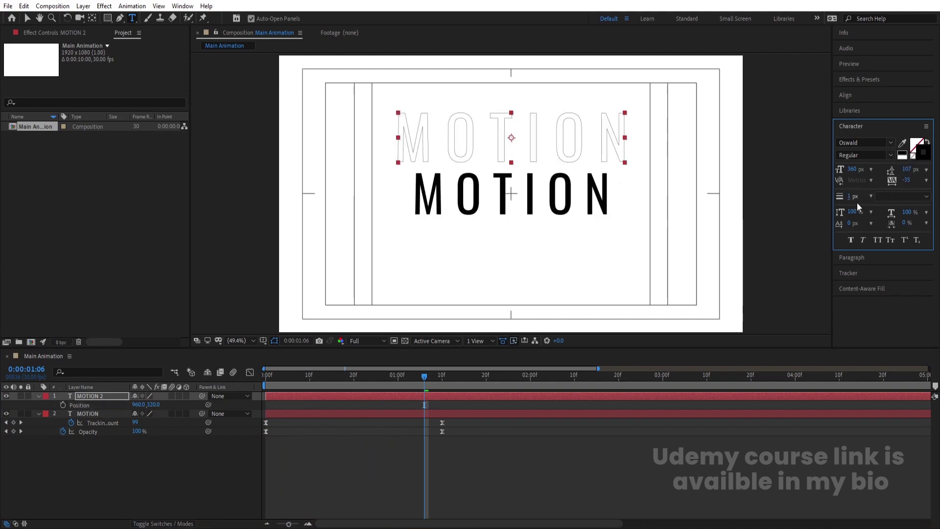
- Duplicate the outlined MOTION layer and move the copy below the solid word to a vertical position of 762
{"action": "left_click", "coordinate": [81, 395]}
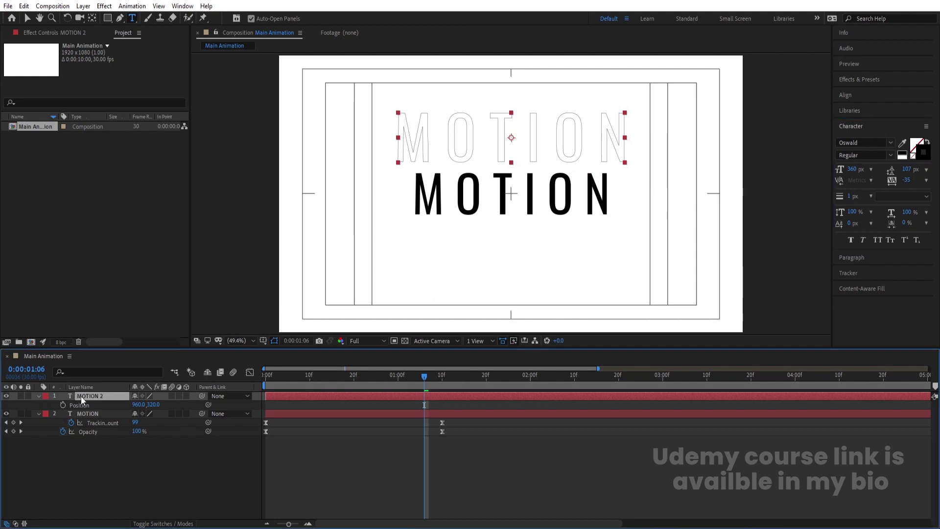
{"action": "key", "text": "ctrl+d"}
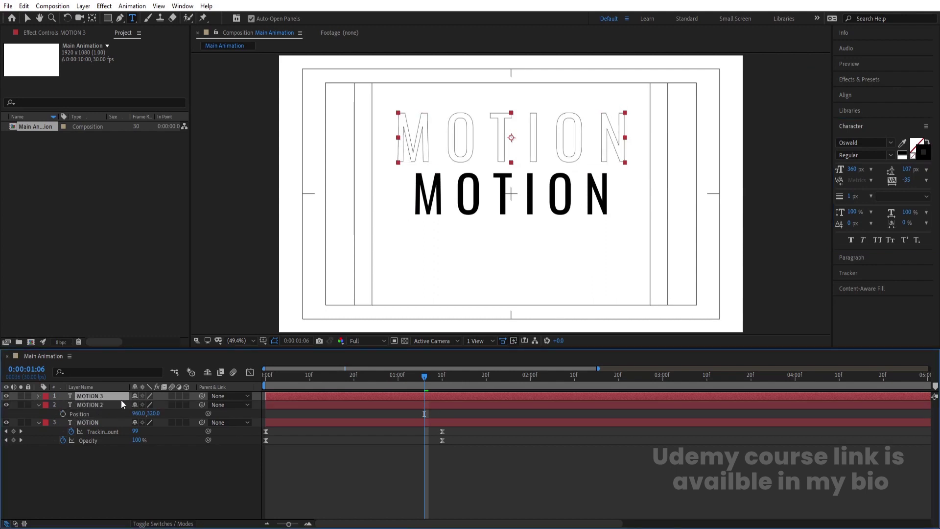
{"action": "key", "text": "p"}
{"action": "left_click_drag", "start_coordinate": [155, 404], "coordinate": [325, 451]}
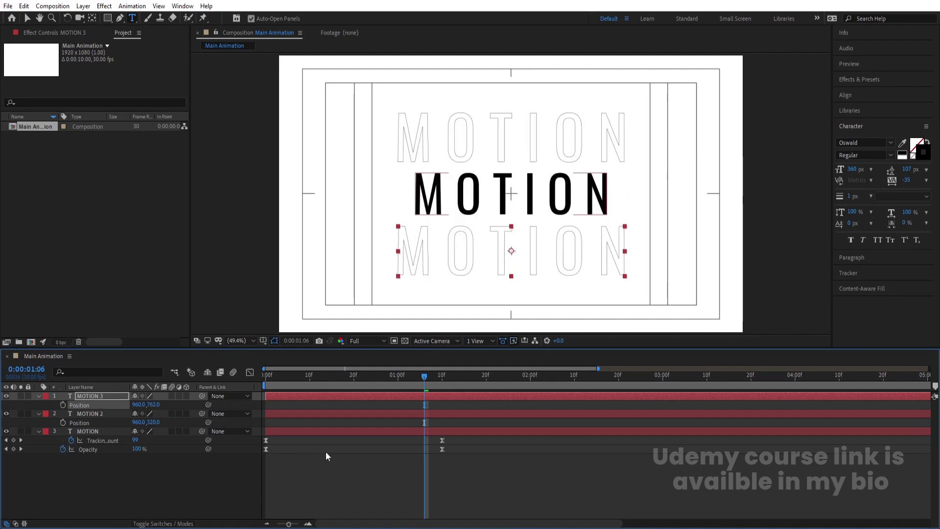
- Stagger the outlined layers by trimming the start of MOTION 3 to frame 3 and of MOTION 2 to frame 7, and preview the result
{"action": "key", "text": "Home"}
{"action": "key", "text": "space"}
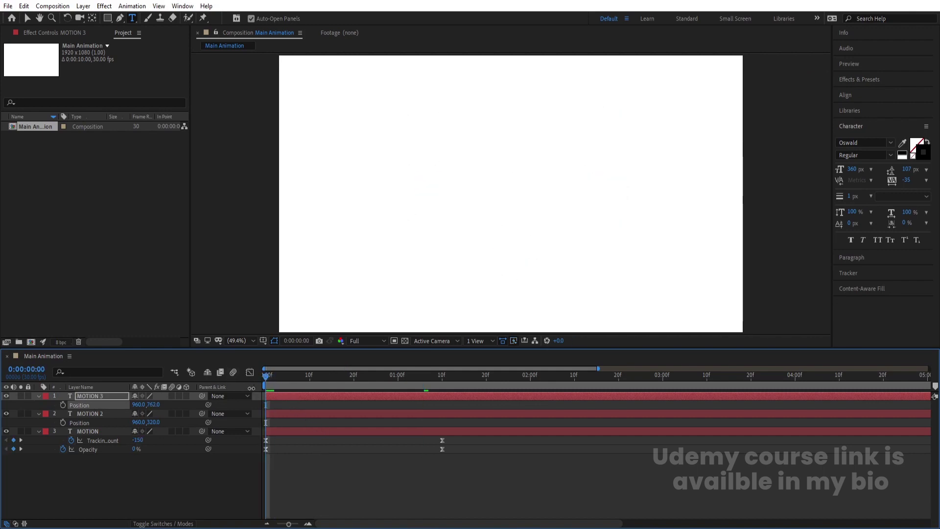
{"action": "key", "text": "space"}
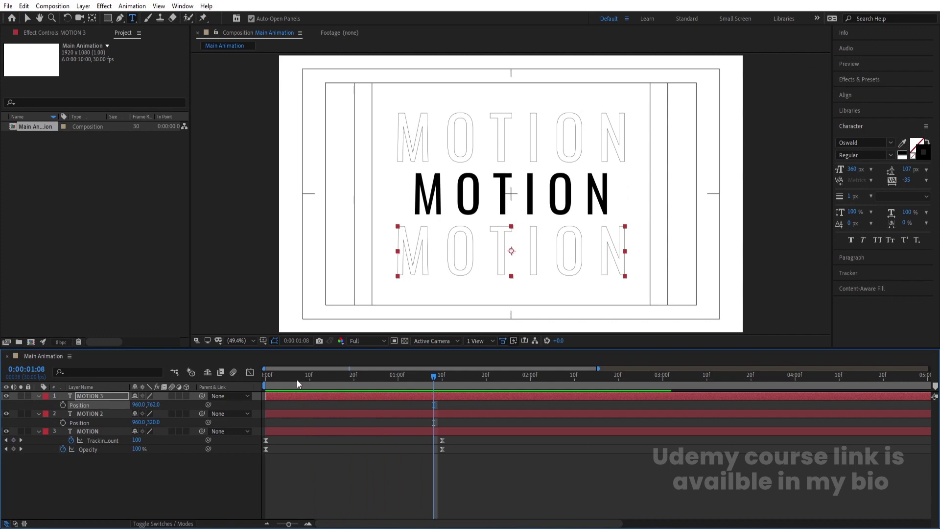
{"action": "left_click_drag", "start_coordinate": [265, 377], "coordinate": [282, 384]}
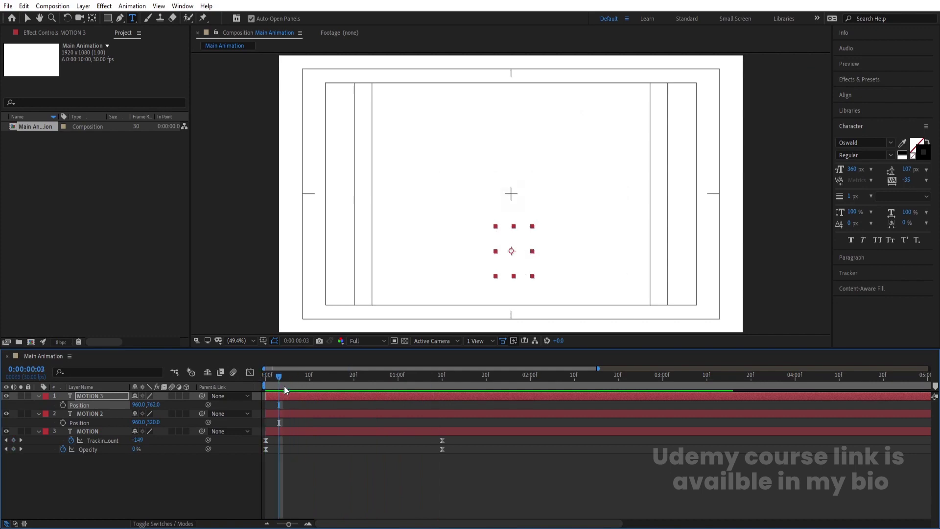
{"action": "left_click", "coordinate": [296, 378]}
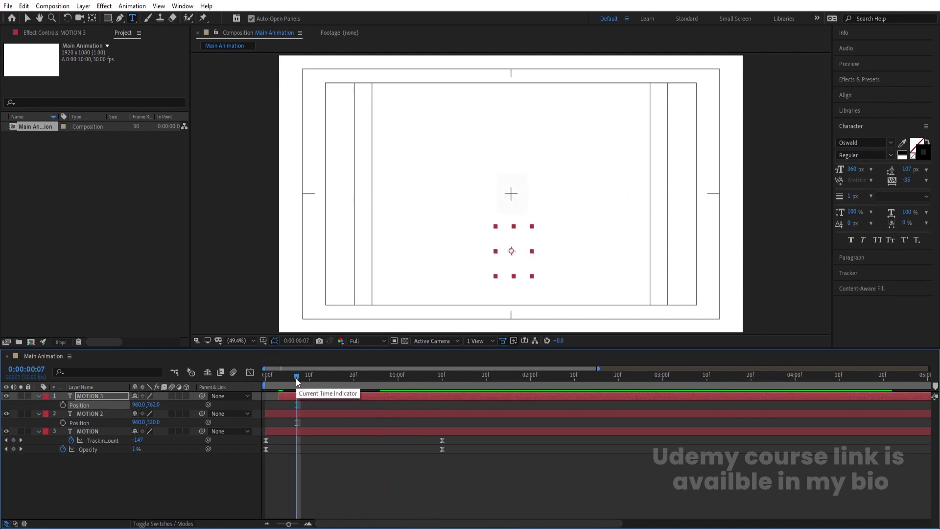
{"action": "left_click", "coordinate": [295, 412]}
{"action": "key", "text": "alt+bracketleft"}
{"action": "key", "text": "space"}
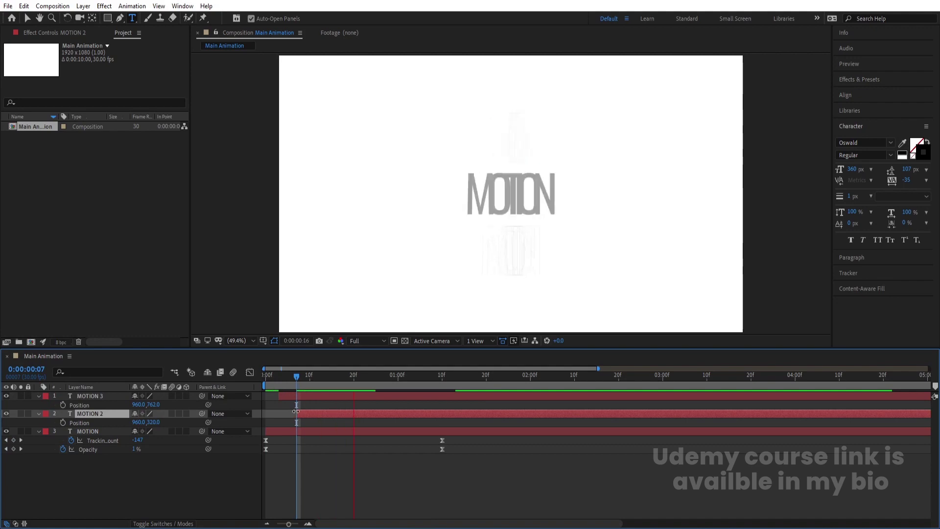
{"action": "key", "text": "space"}
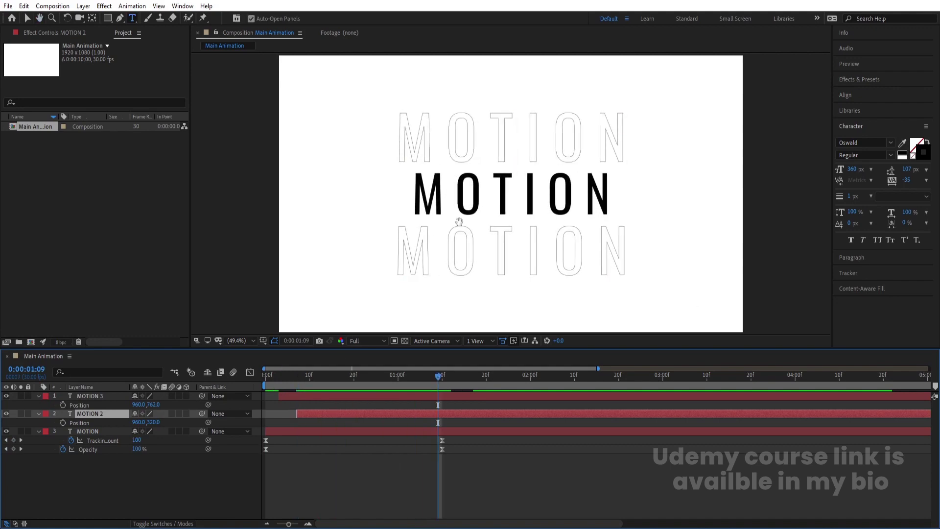
- Set the solid MOTION layer's label color to Yellow and collapse the position properties of the outlined layers
{"action": "key", "text": "k"}
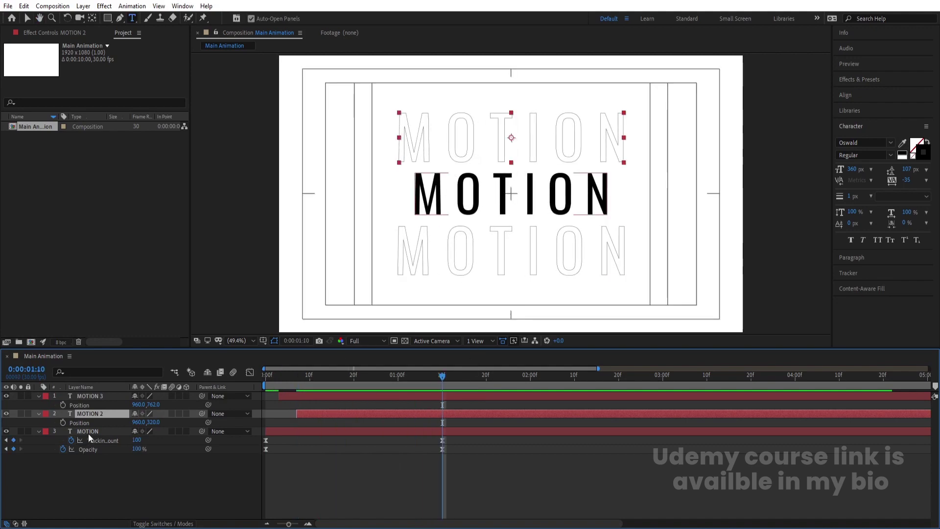
{"action": "left_click", "coordinate": [88, 432]}
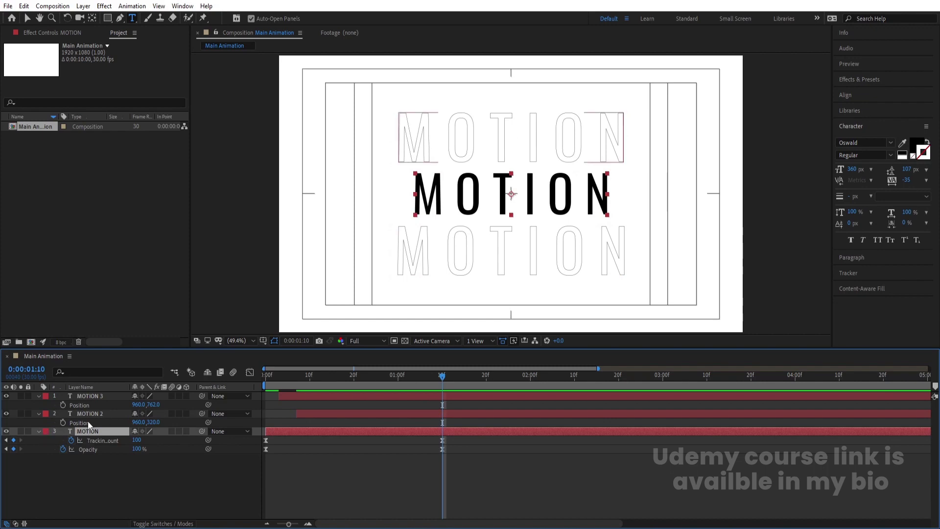
{"action": "left_click", "coordinate": [46, 430]}
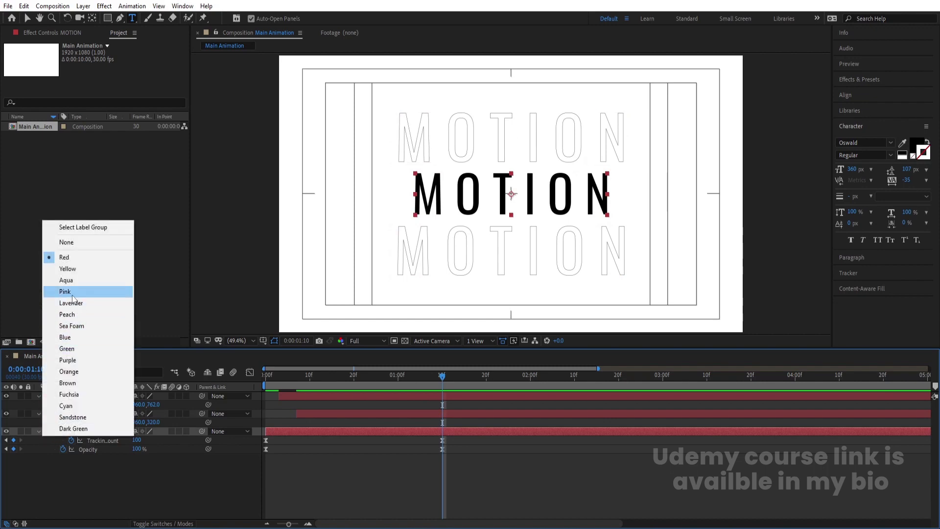
{"action": "left_click", "coordinate": [68, 269]}
{"action": "left_click", "coordinate": [354, 483]}
{"action": "key", "text": "u"}
{"action": "key", "text": "u"}
- Keyframe the solid MOTION layer's position at 0:00:01:00 and shift the word rightward at 0:00:02:00
{"action": "left_click", "coordinate": [421, 413]}
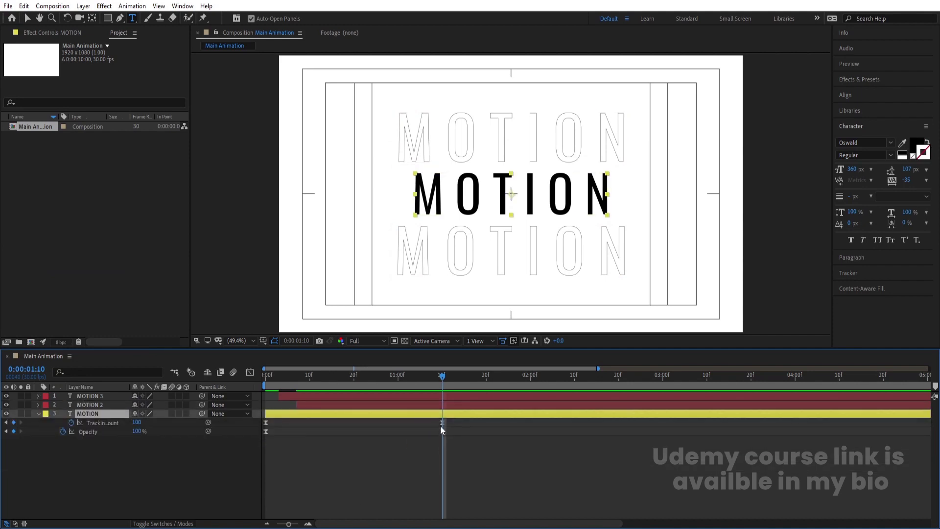
{"action": "left_click", "coordinate": [398, 377]}
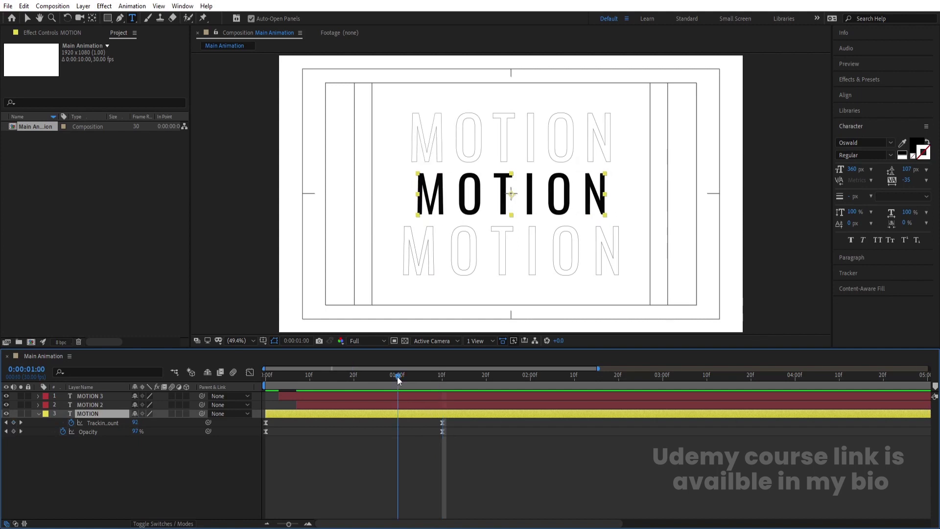
{"action": "key", "text": "p"}
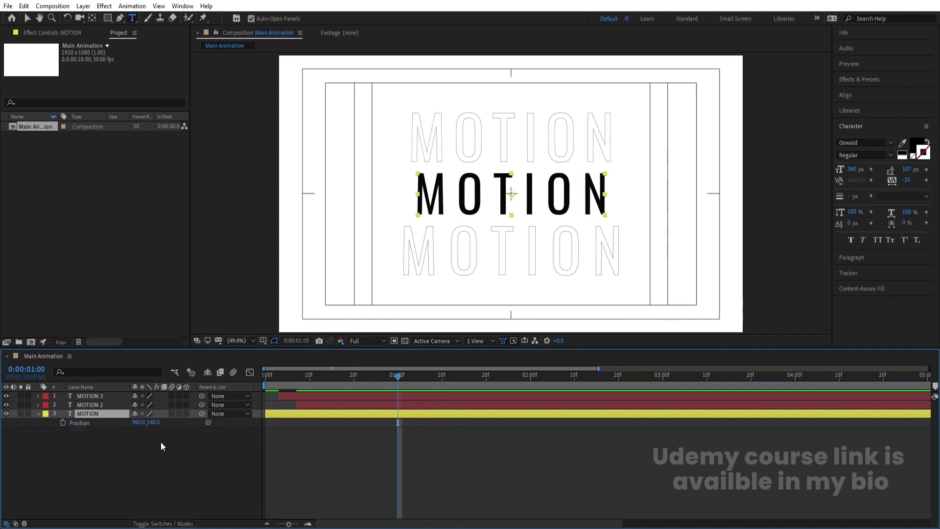
{"action": "left_click", "coordinate": [64, 422]}
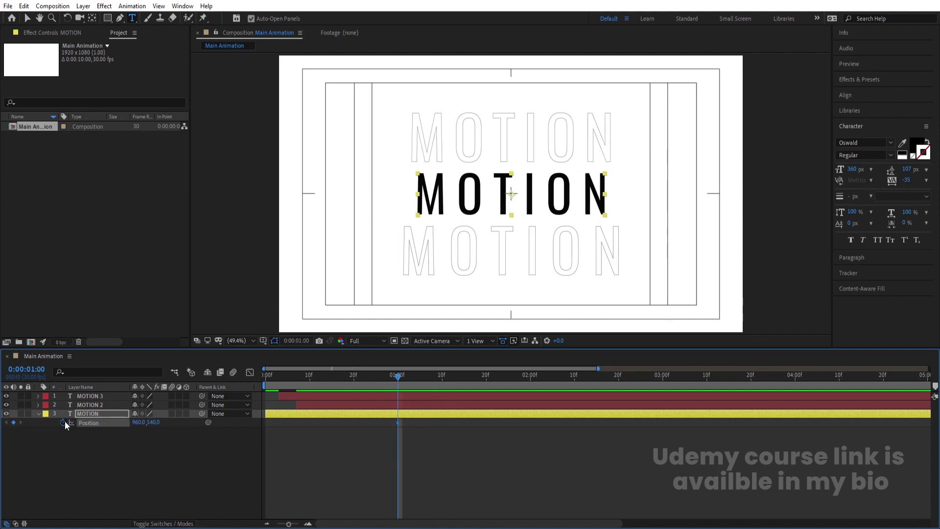
{"action": "left_click", "coordinate": [531, 375]}
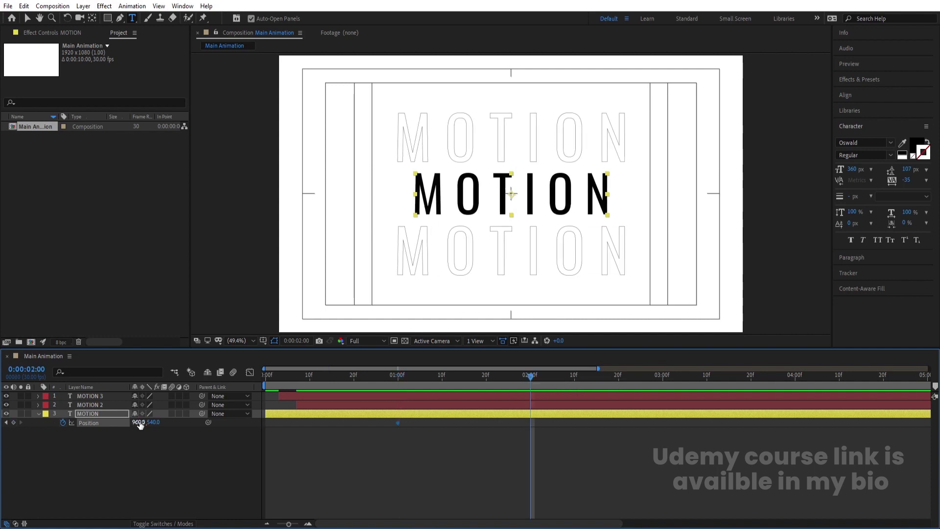
{"action": "left_click_drag", "start_coordinate": [139, 422], "coordinate": [369, 405]}
{"action": "key", "text": "space"}
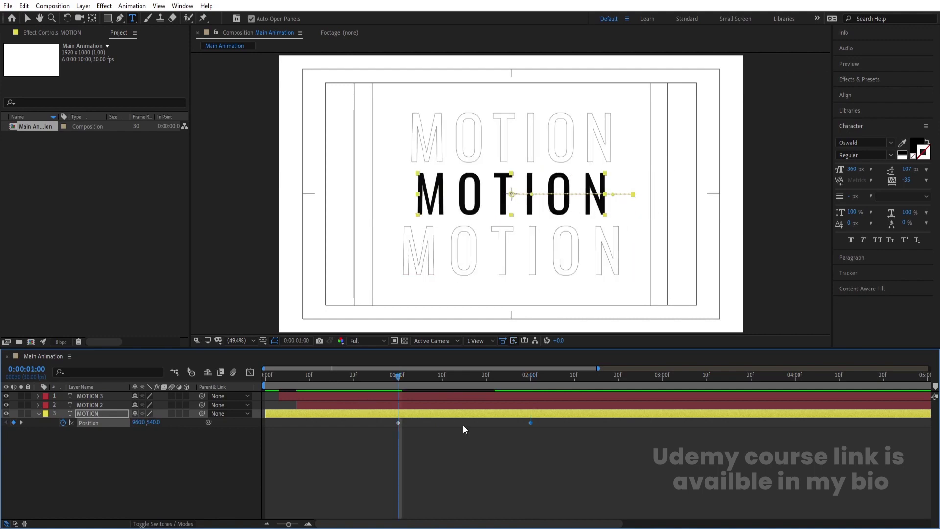
{"action": "key", "text": "space"}
- Draw a black rectangle across the full composition width, covering the solid MOTION word, as a new shape layer
{"action": "left_click", "coordinate": [423, 471]}
{"action": "key", "text": "ctrl+t"}
{"action": "left_click", "coordinate": [105, 19]}
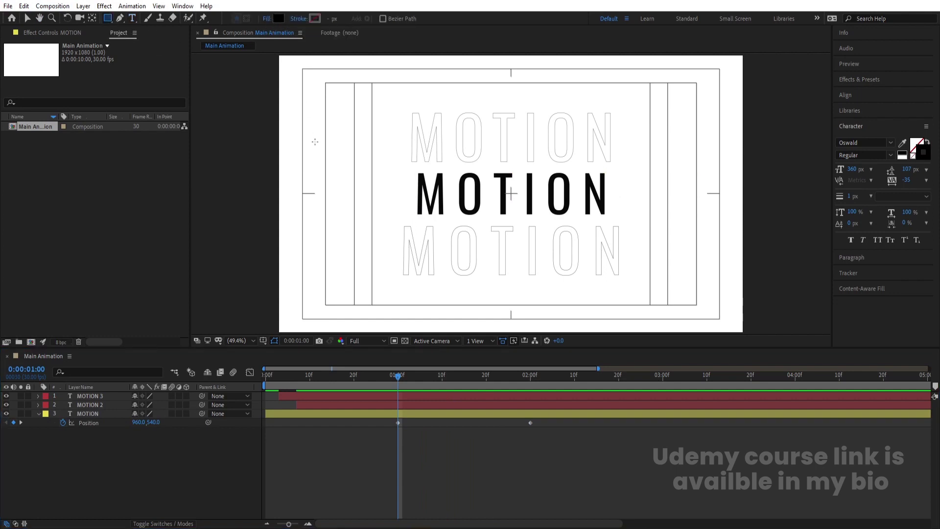
{"action": "mouse_move", "coordinate": [277, 169]}
{"action": "left_mouse_down"}
{"action": "mouse_move", "coordinate": [399, 205]}
{"action": "mouse_move", "coordinate": [746, 216]}
{"action": "left_mouse_up"}
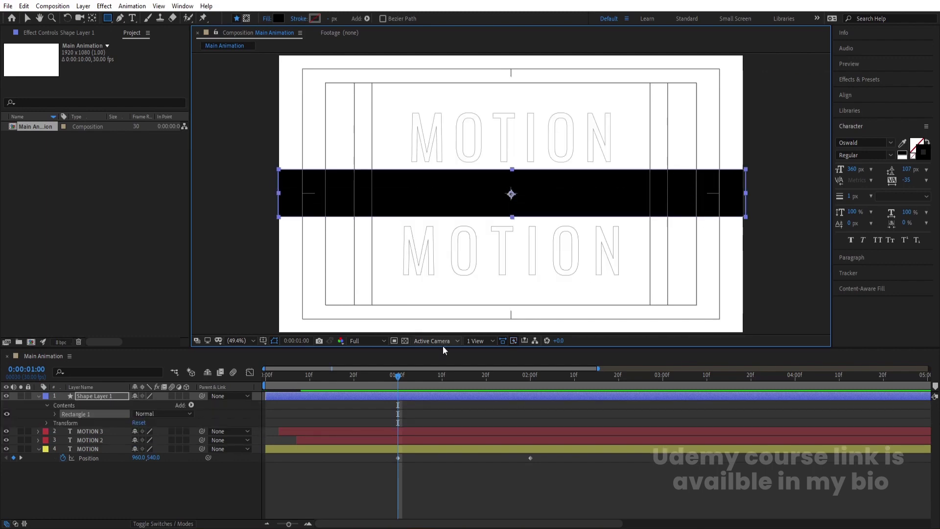
- Center the black bar horizontally and vertically in the composition and move its anchor point to the bar's left edge
{"action": "left_click", "coordinate": [396, 398]}
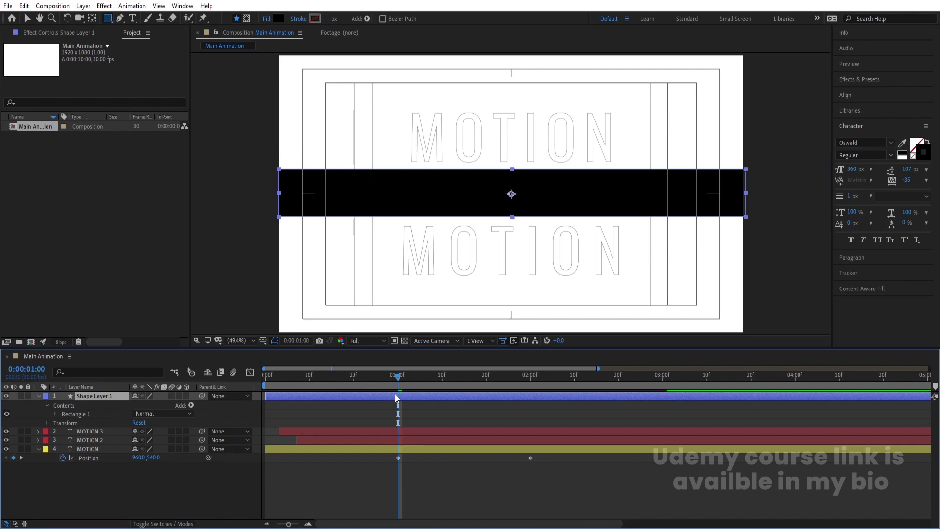
{"action": "left_click", "coordinate": [853, 92]}
{"action": "left_click", "coordinate": [859, 120]}
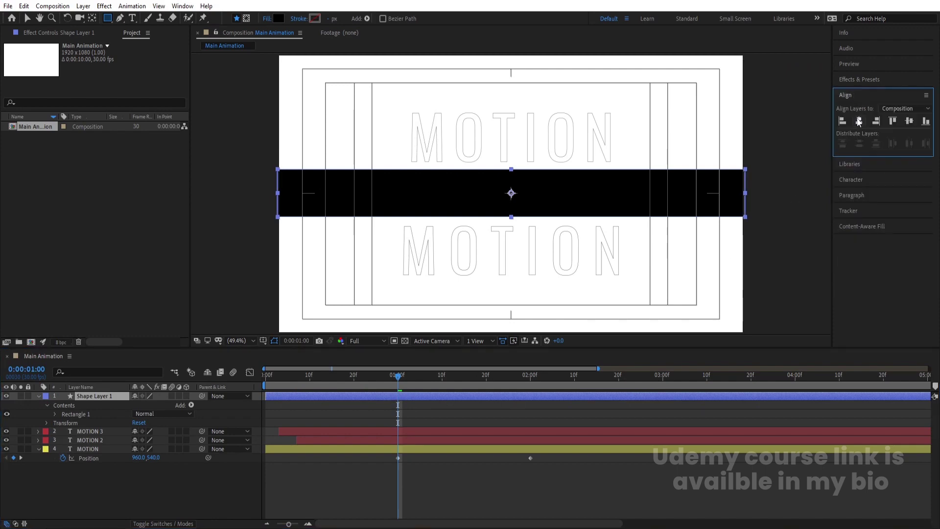
{"action": "left_click", "coordinate": [909, 122]}
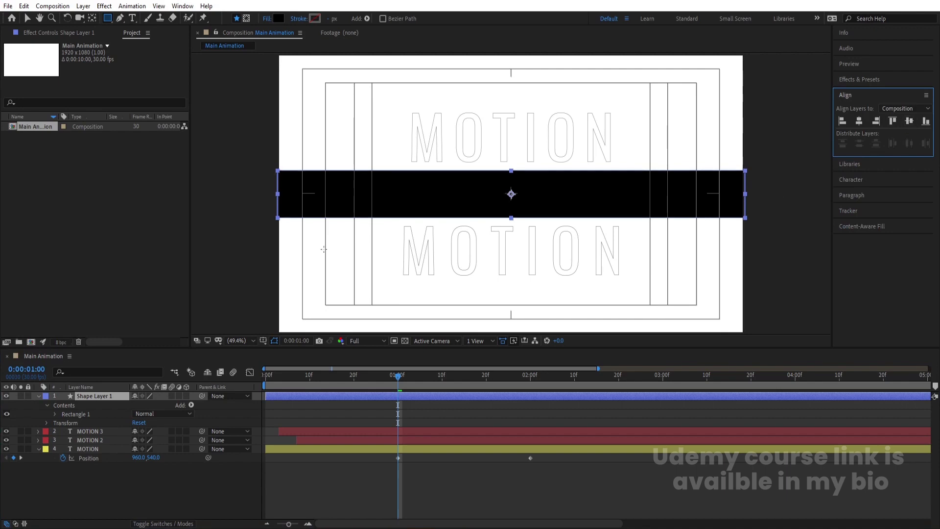
{"action": "key", "text": "y"}
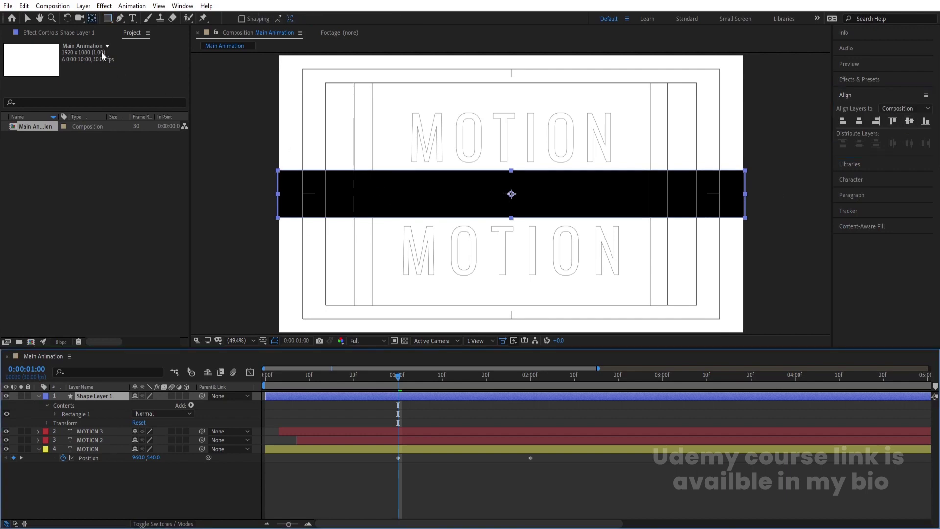
{"action": "left_click_drag", "start_coordinate": [509, 199], "coordinate": [277, 192]}
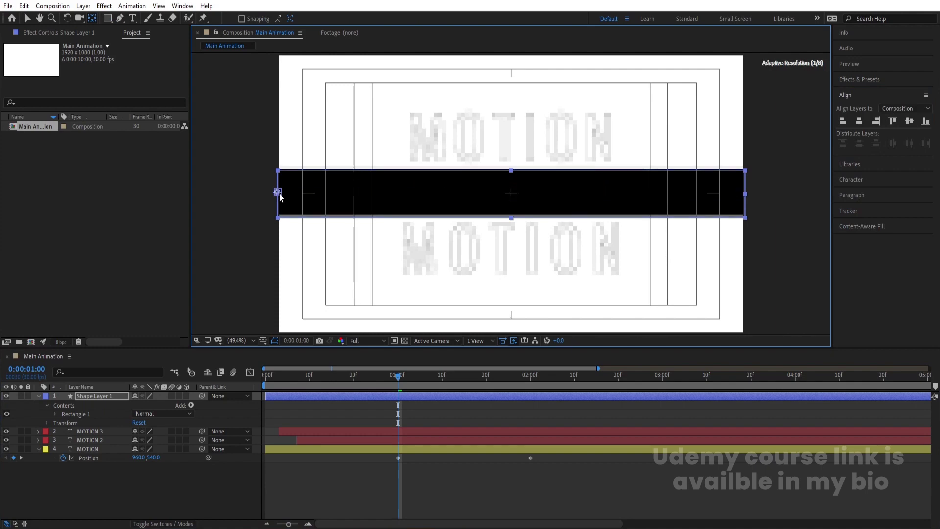
- Trim the black bar layer to start at 0:00:01:00 and add a scale keyframe there
{"action": "key", "text": "alt+bracketleft"}
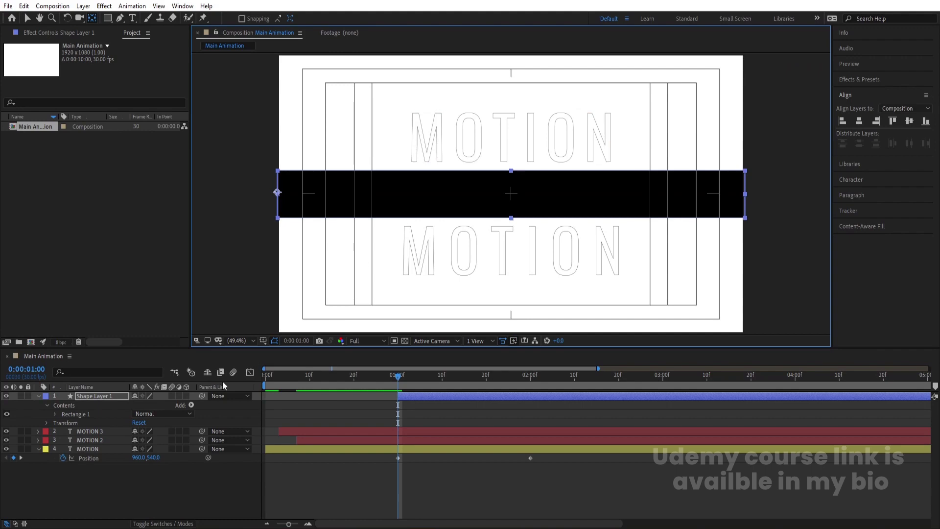
{"action": "key", "text": "s"}
{"action": "left_click", "coordinate": [135, 403]}
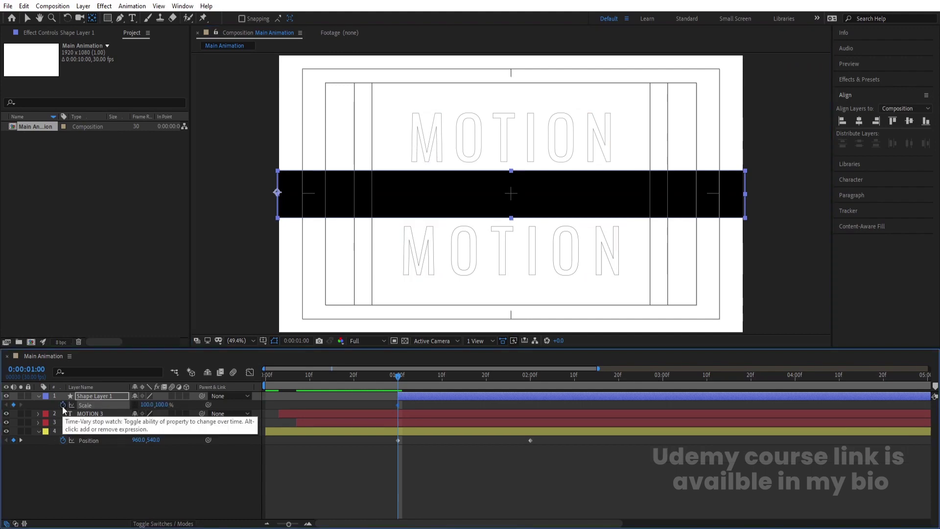
- Add a full-width scale keyframe for the black bar at 0:00:02:00 and set its horizontal scale to 0% at 0:00:01:00
{"action": "key", "text": "k"}
{"action": "left_click", "coordinate": [14, 404]}
{"action": "key", "text": "j"}
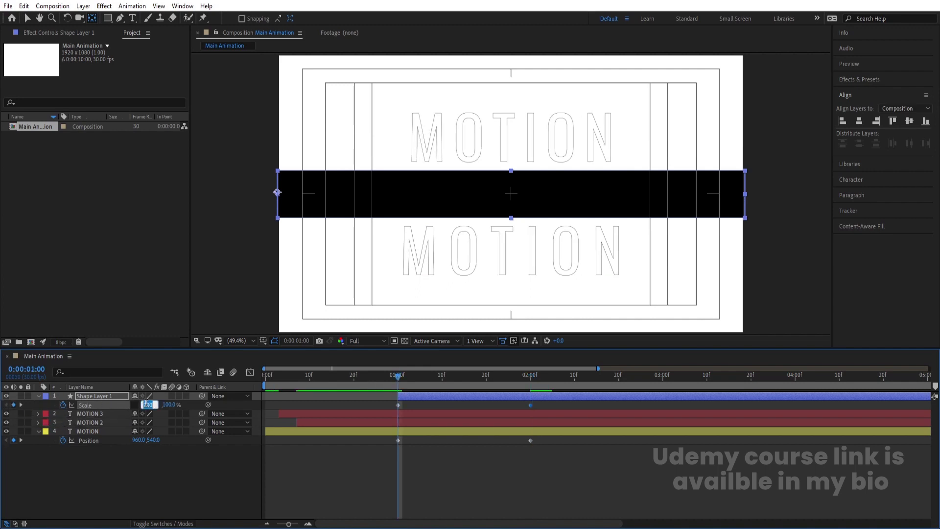
{"action": "key", "text": "Return"}
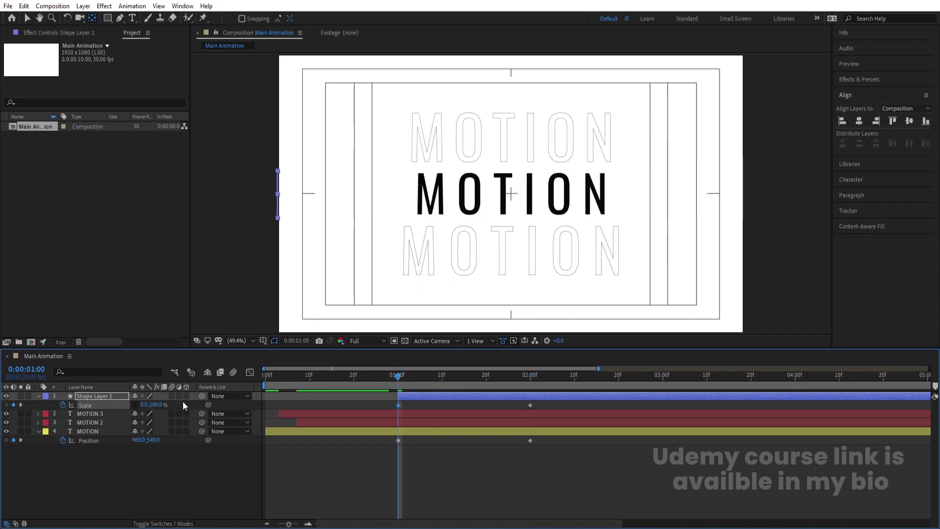
- Apply Easy Ease to the bar's scale and MOTION's position keyframes and shape their speed graphs into a sharp central peak
{"action": "left_click_drag", "start_coordinate": [377, 401], "coordinate": [588, 458]}
{"action": "key", "text": "F9"}
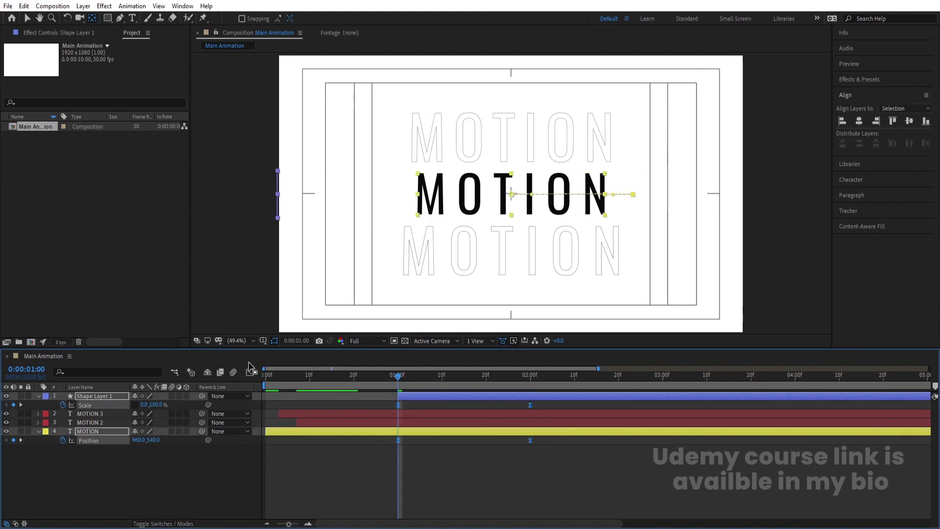
{"action": "left_click", "coordinate": [250, 371]}
{"action": "left_click_drag", "start_coordinate": [374, 465], "coordinate": [466, 492]}
{"action": "key", "text": "space"}
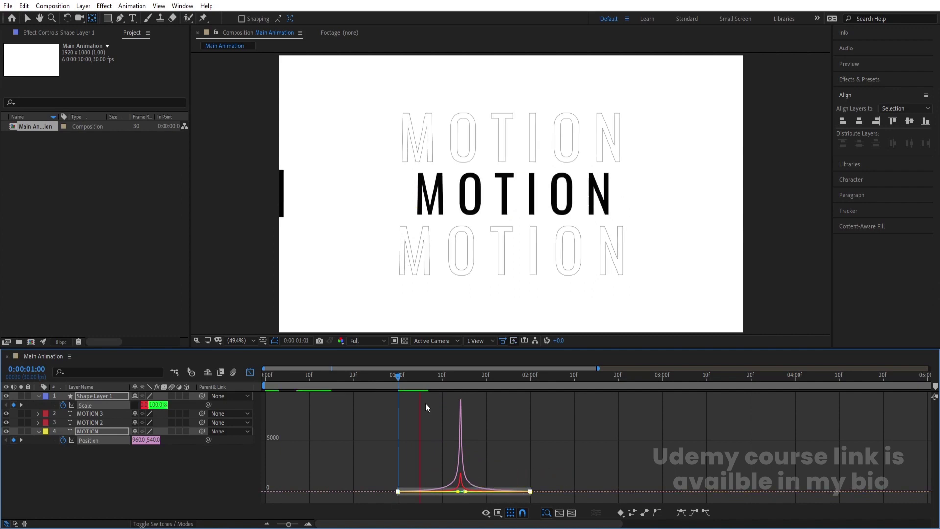
{"action": "key", "text": "space"}
{"action": "left_click", "coordinate": [250, 372]}
{"action": "left_click", "coordinate": [398, 375]}
{"action": "key", "text": "space"}
{"action": "key", "text": "space"}
- Shift the ending scale and position keyframes of the bar and MOTION to 0:00:01:20, and preview the faster transition
{"action": "left_click", "coordinate": [389, 377]}
{"action": "key", "text": "space"}
{"action": "key", "text": "space"}
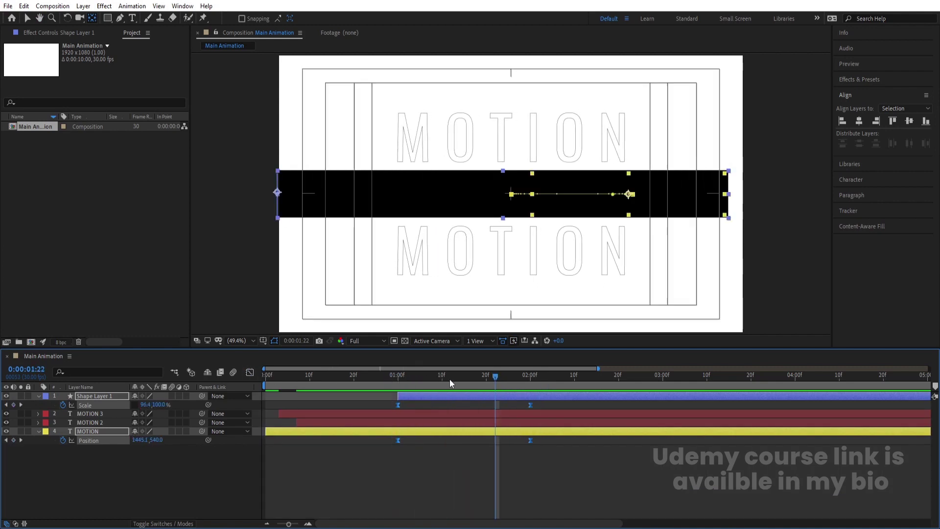
{"action": "left_click", "coordinate": [486, 379]}
{"action": "left_click_drag", "start_coordinate": [512, 404], "coordinate": [541, 442]}
{"action": "left_click_drag", "start_coordinate": [531, 407], "coordinate": [486, 407]}
{"action": "left_click", "coordinate": [389, 373]}
{"action": "key", "text": "space"}
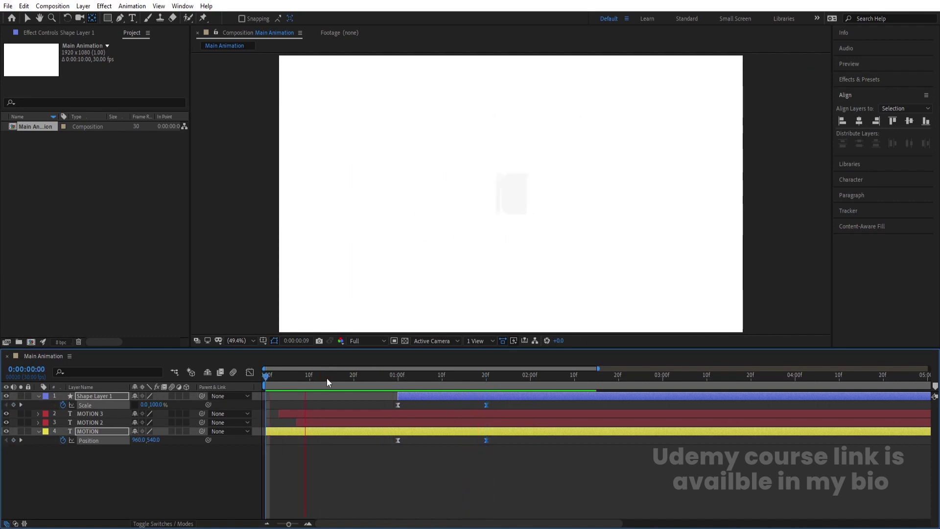
{"action": "left_click", "coordinate": [269, 378]}
{"action": "key", "text": "space"}
{"action": "key", "text": "space"}
- Add a new text layer reading DESIGN over the black bar, with the playhead at 0:00:01:20
{"action": "left_click", "coordinate": [433, 380]}
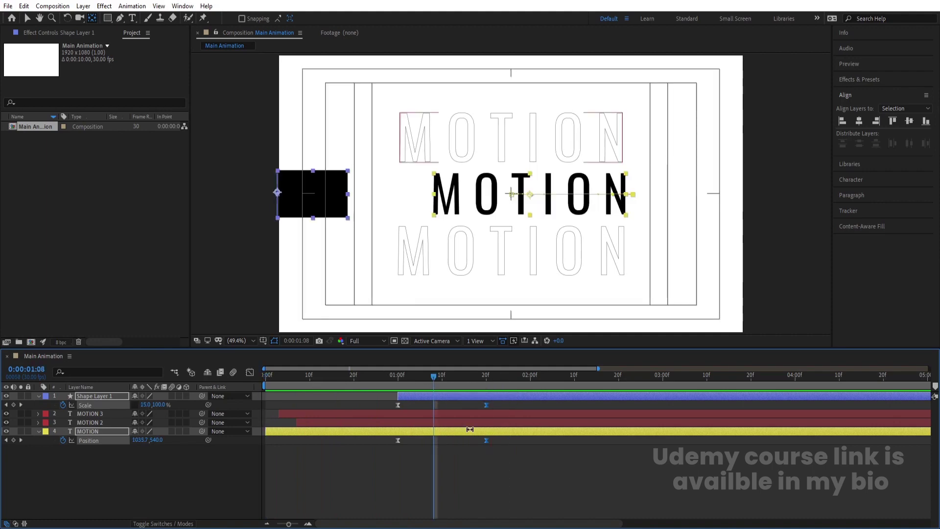
{"action": "left_click", "coordinate": [489, 480]}
{"action": "key", "text": "k"}
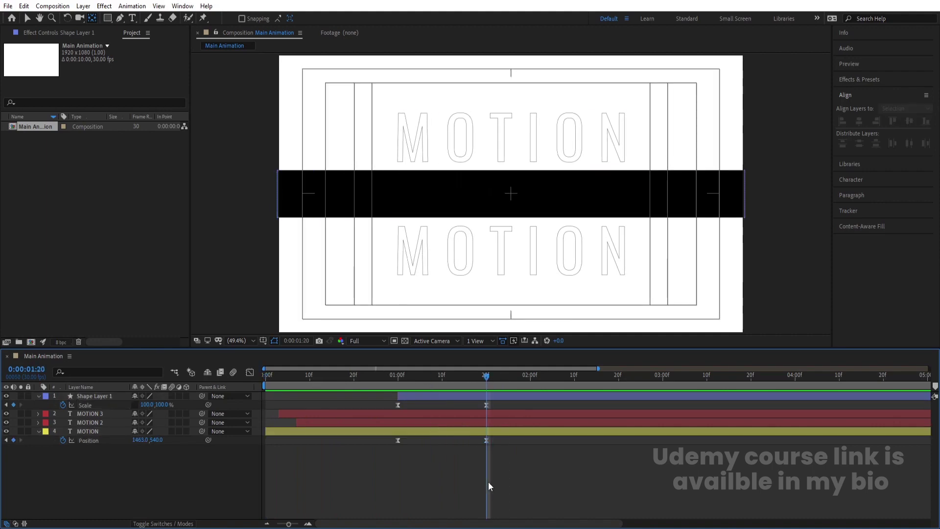
{"action": "left_click", "coordinate": [133, 19]}
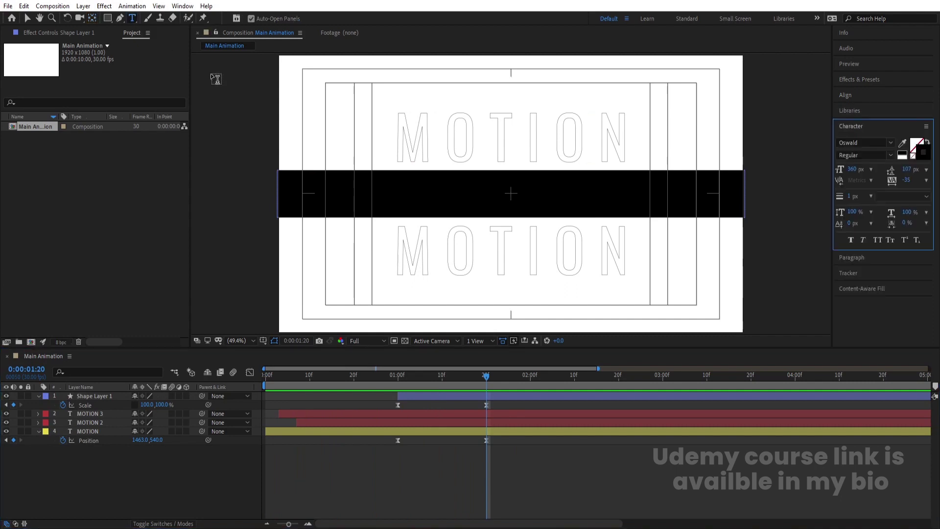
{"action": "left_click", "coordinate": [445, 196]}
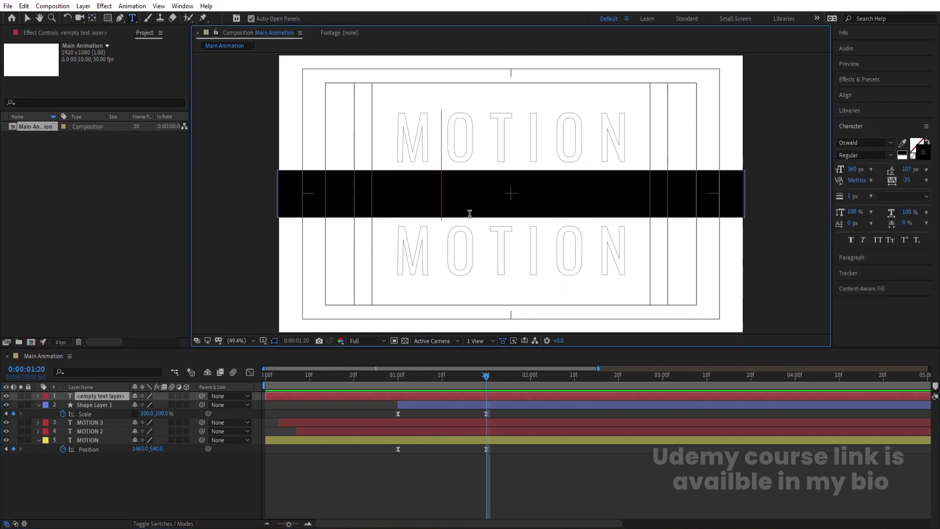
{"action": "type", "text": "DESIGN"}
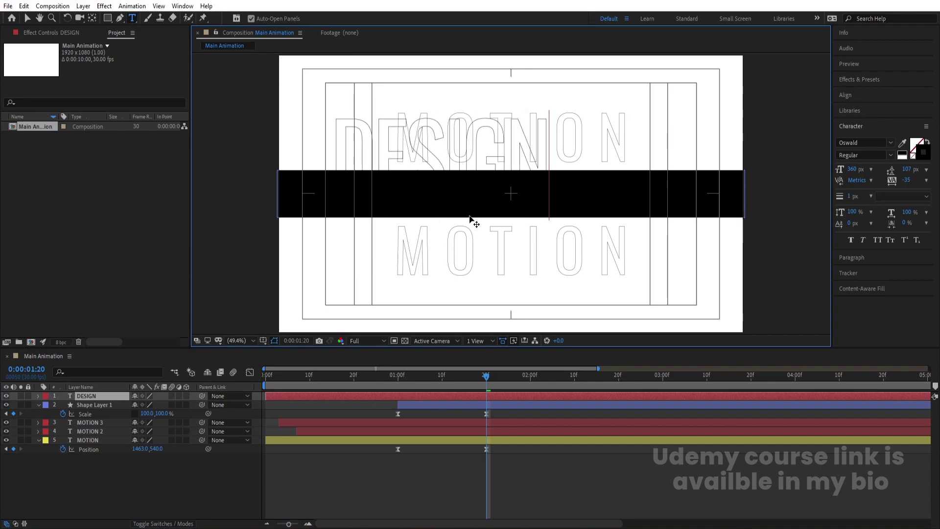
- Give the DESIGN text a solid white fill without stroke and set its font size to 213 px
{"action": "key", "text": "ctrl+a"}
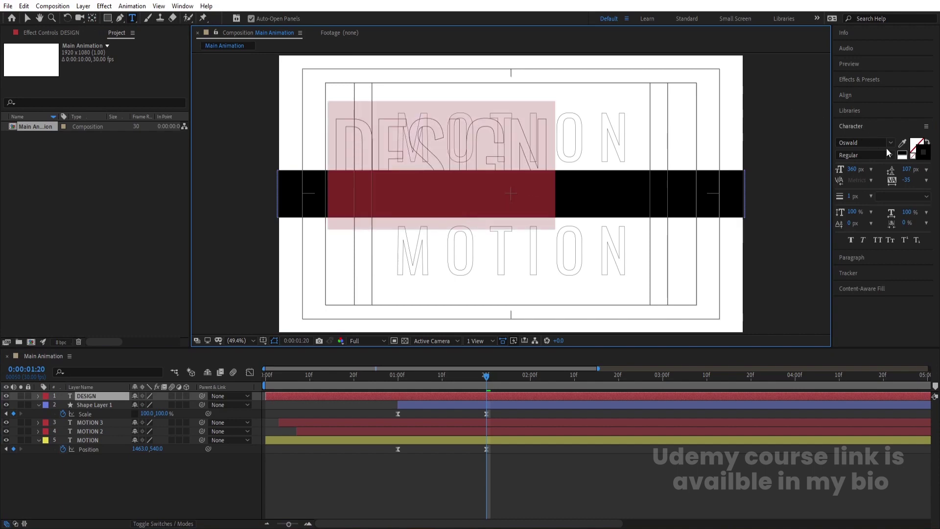
{"action": "left_click", "coordinate": [912, 156]}
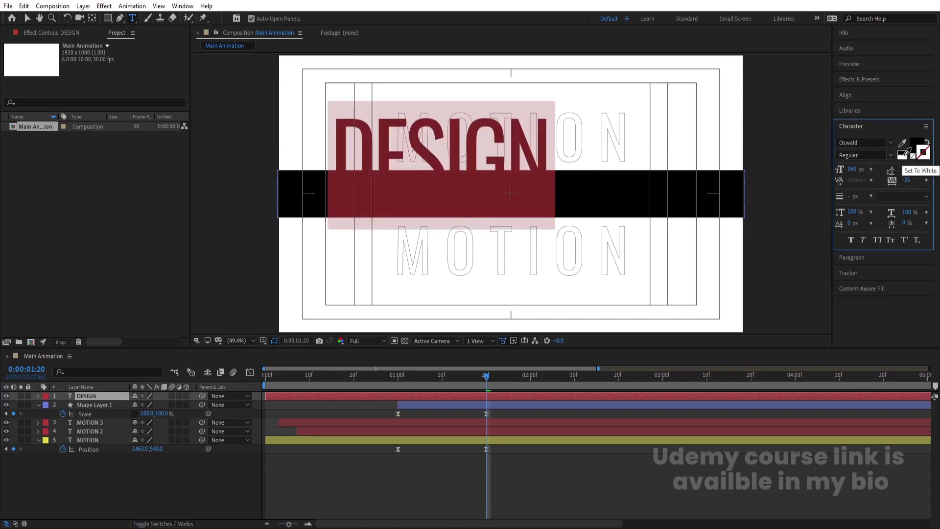
{"action": "left_click", "coordinate": [903, 154]}
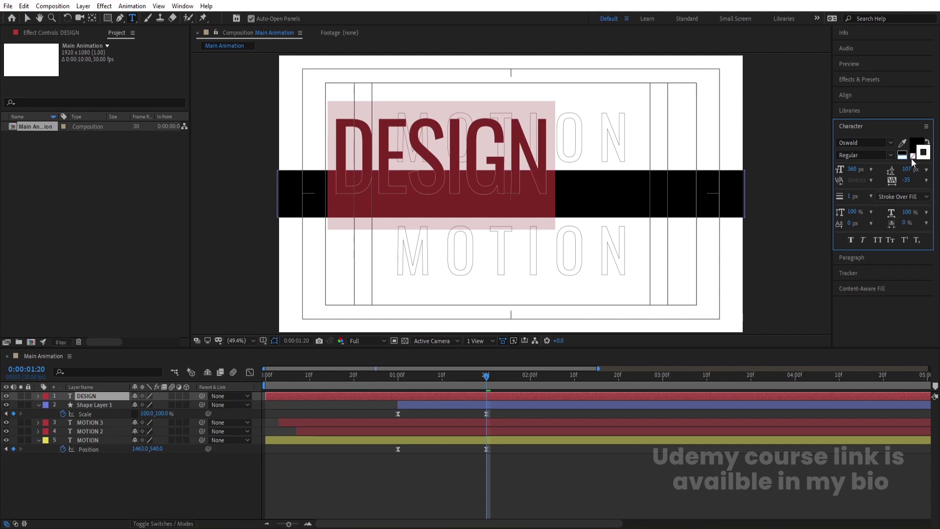
{"action": "left_click", "coordinate": [912, 156]}
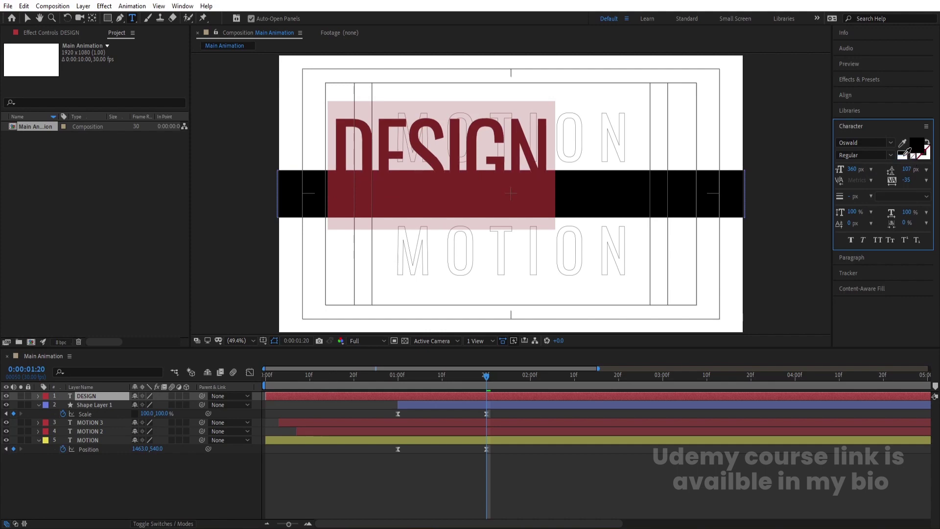
{"action": "left_click", "coordinate": [903, 153]}
{"action": "left_click_drag", "start_coordinate": [854, 168], "coordinate": [766, 167]}
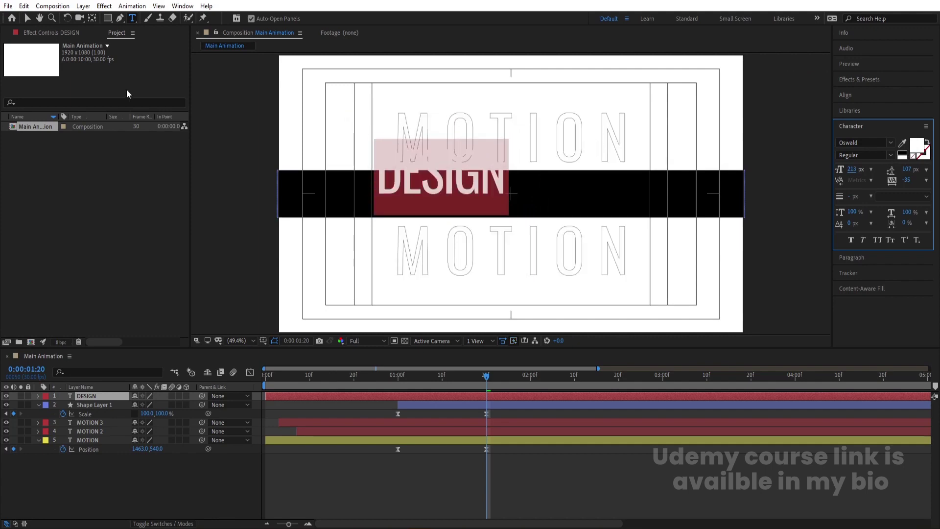
- Place the DESIGN text inside the right end of the black bar and scale the layer down to 77%
{"action": "left_click", "coordinate": [28, 19]}
{"action": "left_click", "coordinate": [440, 195]}
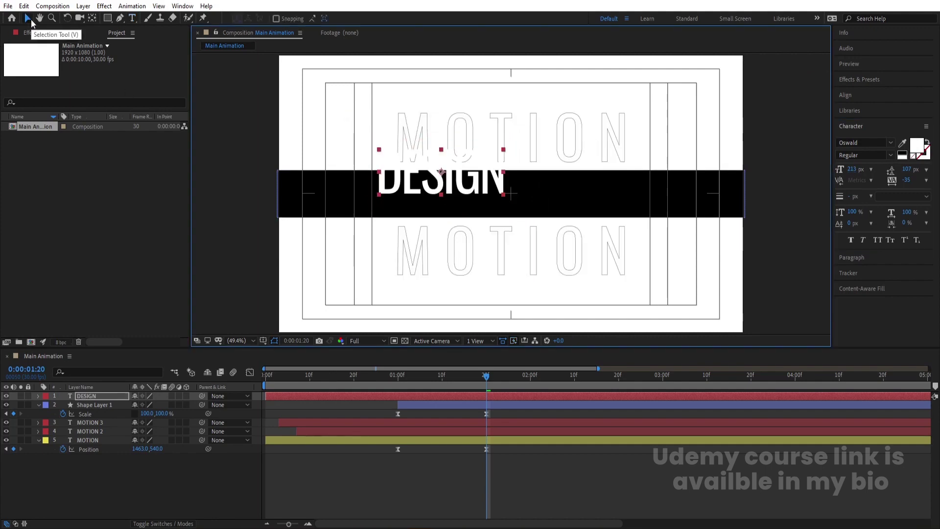
{"action": "left_click_drag", "start_coordinate": [482, 175], "coordinate": [686, 198]}
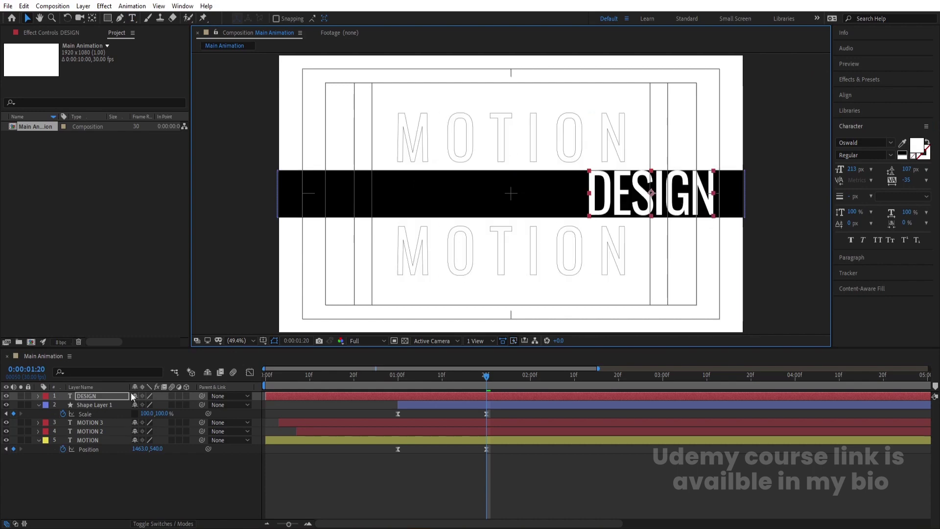
{"action": "key", "text": "s"}
{"action": "left_click_drag", "start_coordinate": [145, 405], "coordinate": [134, 410]}
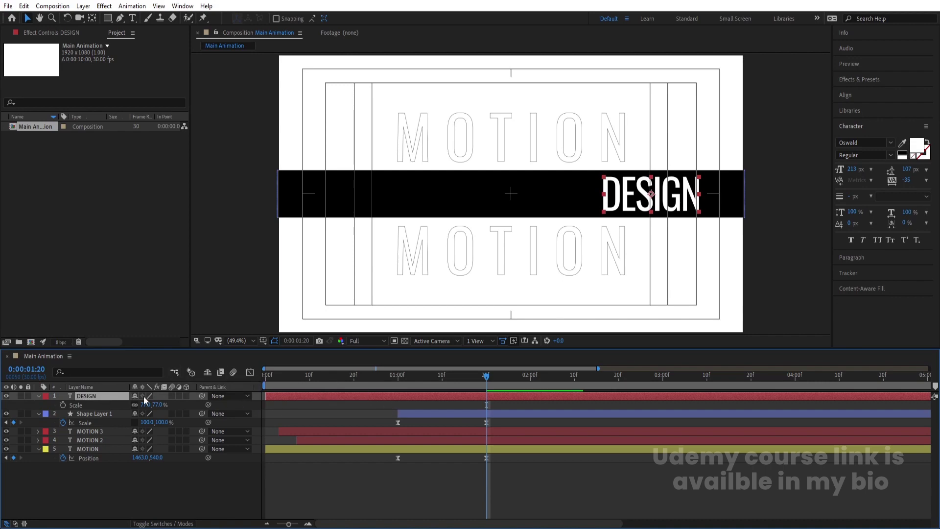
- Parent the DESIGN layer to the solid MOTION layer and trim its start to 0:00:01:11, where the bar covers the word
{"action": "left_click_drag", "start_coordinate": [203, 395], "coordinate": [114, 446]}
{"action": "left_click_drag", "start_coordinate": [404, 382], "coordinate": [393, 381]}
{"action": "key", "text": "space"}
{"action": "left_click", "coordinate": [442, 378]}
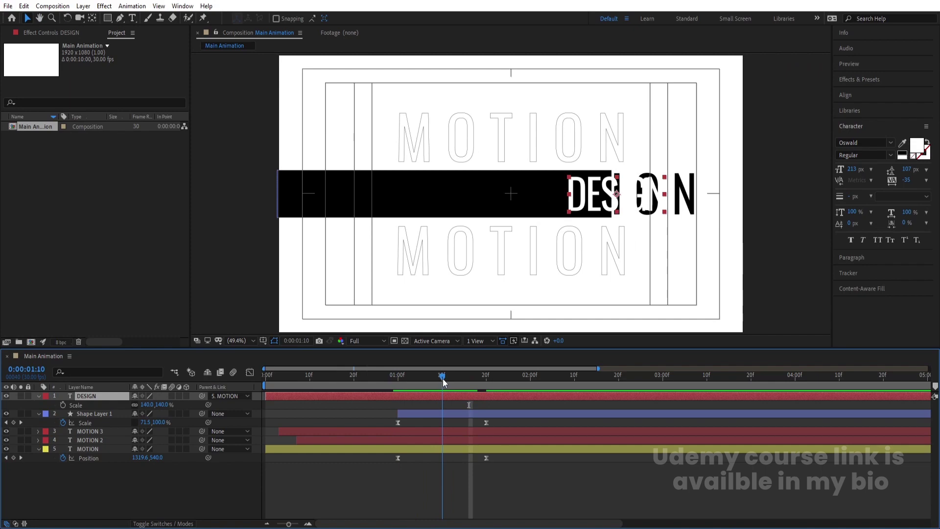
{"action": "left_click", "coordinate": [444, 379]}
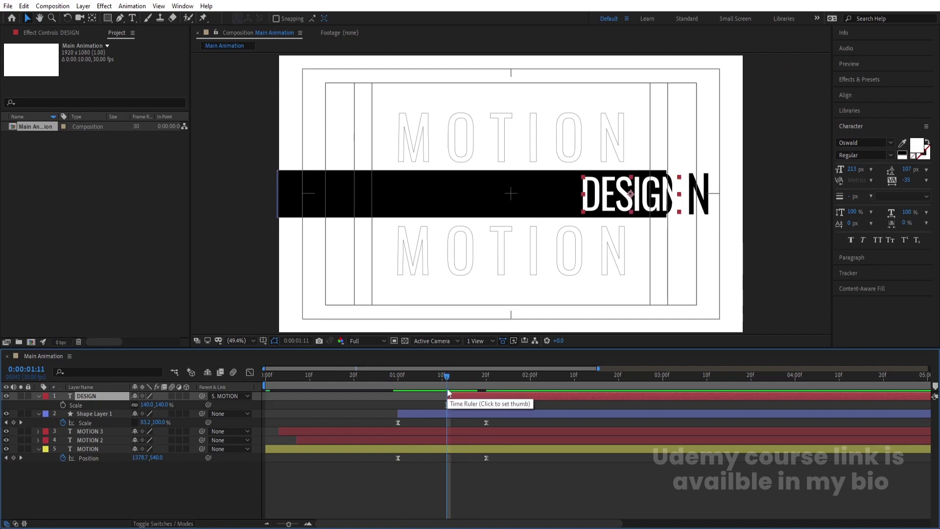
- Lower the composition preview resolution to Quarter and play the animation from the beginning to check the DESIGN reveal
{"action": "left_click", "coordinate": [275, 376]}
{"action": "left_click", "coordinate": [360, 341]}
{"action": "left_click", "coordinate": [371, 398]}
{"action": "left_click", "coordinate": [277, 386]}
{"action": "key", "text": "Home"}
{"action": "key", "text": "space"}
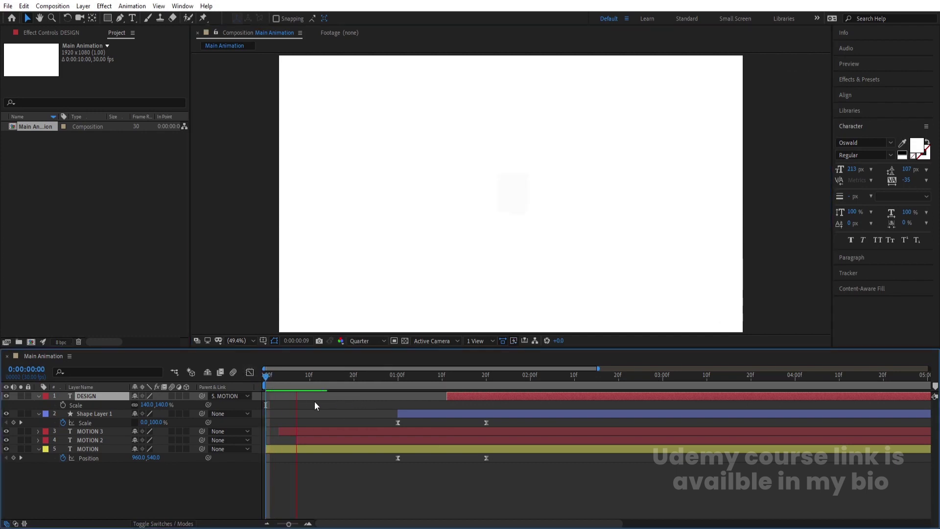
{"action": "left_click", "coordinate": [453, 381]}
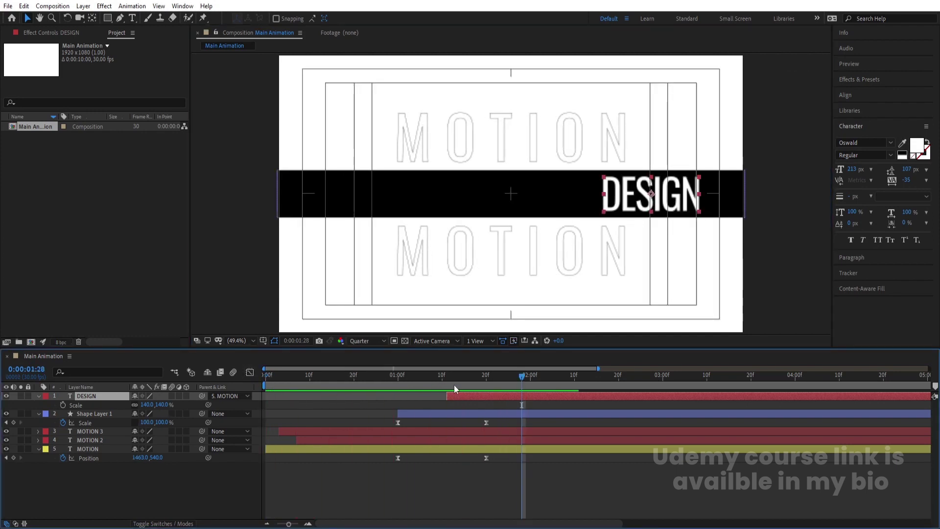
{"action": "left_click_drag", "start_coordinate": [454, 384], "coordinate": [483, 395]}
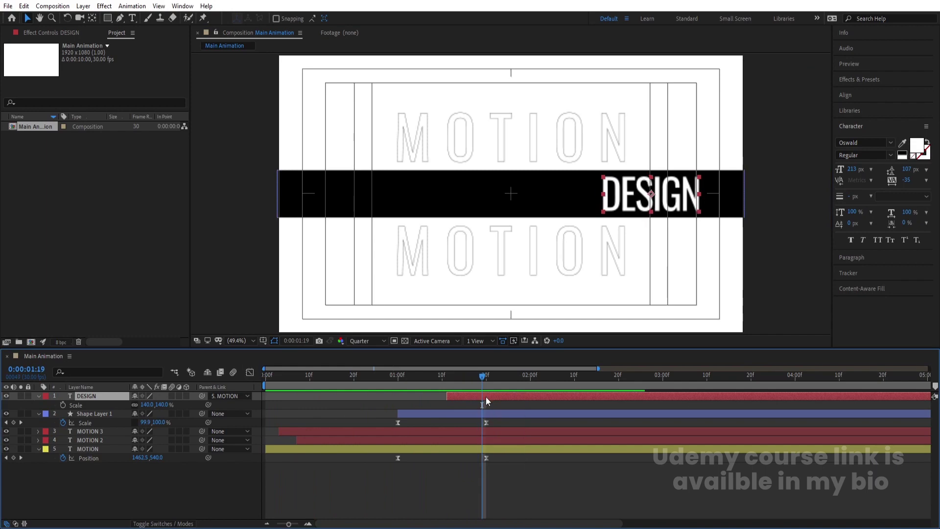
{"action": "left_click_drag", "start_coordinate": [485, 397], "coordinate": [265, 403]}
{"action": "key", "text": "space"}
- Keyframe DESIGN's position at 0:00:01:22 and move the word to the bar's left side at 0:00:02:20, about -1757, -145
{"action": "left_click_drag", "start_coordinate": [334, 393], "coordinate": [371, 385]}
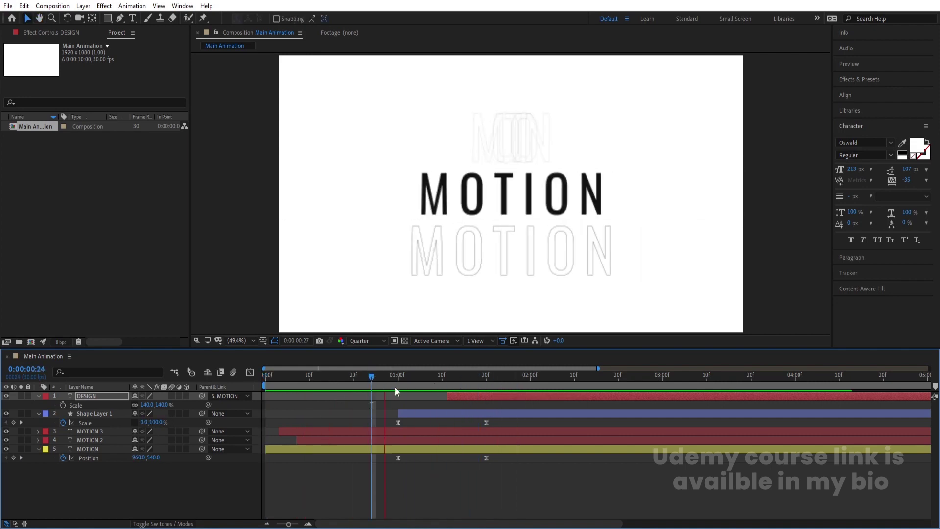
{"action": "key", "text": "space"}
{"action": "key", "text": "space"}
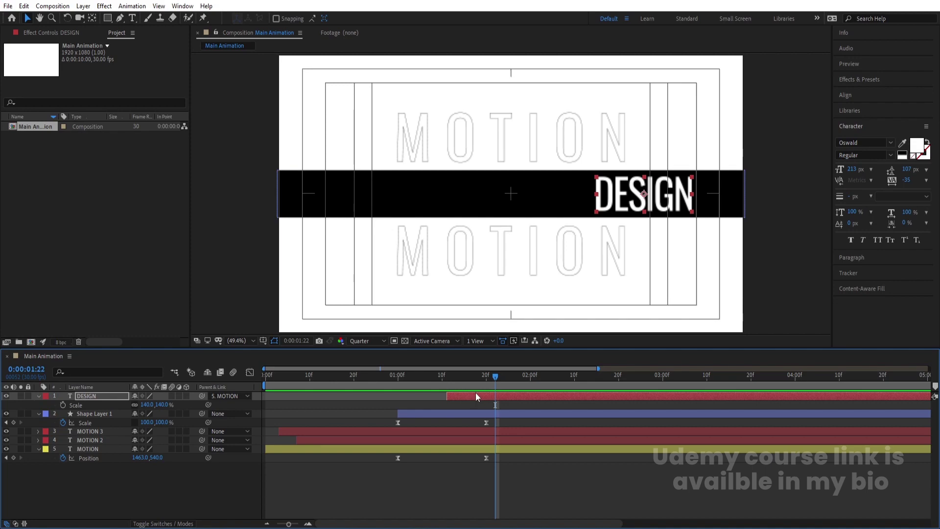
{"action": "key", "text": "p"}
{"action": "left_click", "coordinate": [63, 404]}
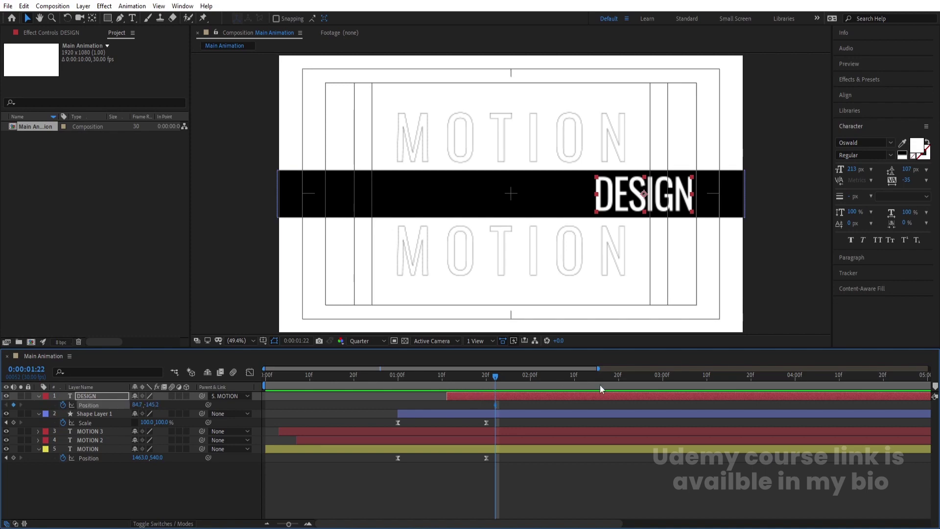
{"action": "left_click", "coordinate": [619, 379]}
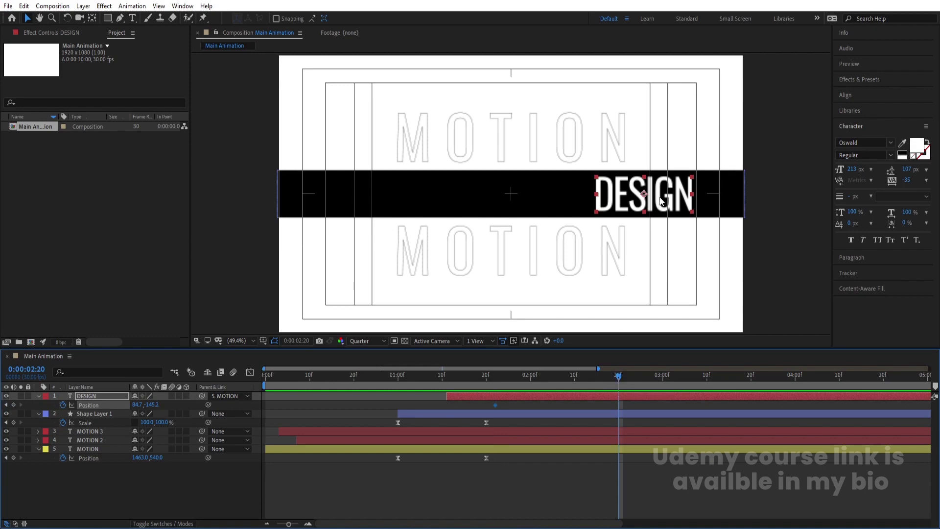
{"action": "left_click_drag", "start_coordinate": [660, 201], "coordinate": [415, 199]}
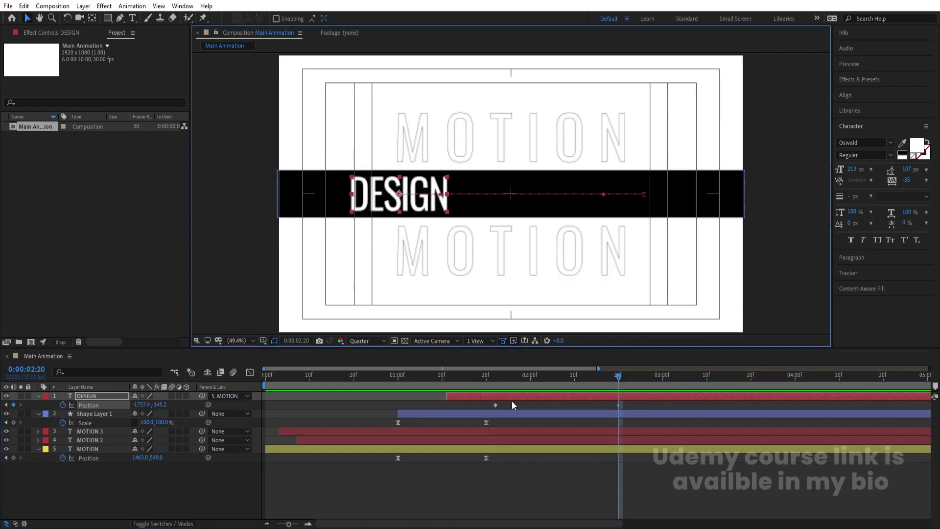
- Ease both DESIGN position keyframes, pull the speed graph into a sharp peak with about 92% influence, and preview the slide
{"action": "key", "text": "j"}
{"action": "left_click_drag", "start_coordinate": [478, 405], "coordinate": [635, 406]}
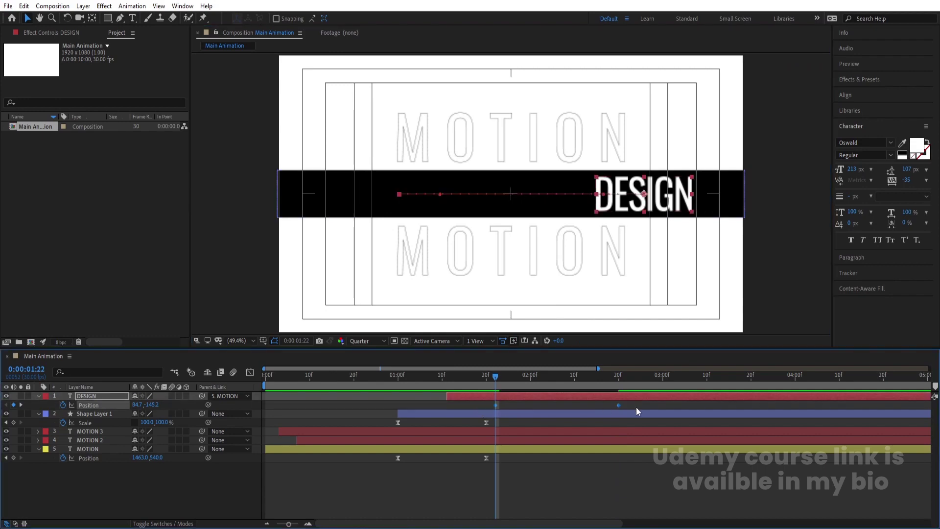
{"action": "left_click", "coordinate": [249, 372]}
{"action": "left_click_drag", "start_coordinate": [466, 456], "coordinate": [553, 492]}
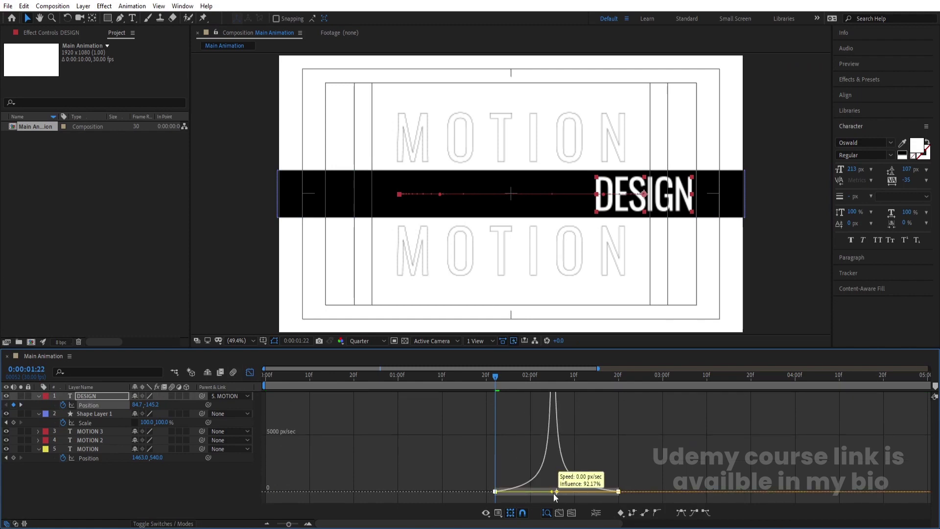
{"action": "left_click", "coordinate": [249, 372]}
{"action": "key", "text": "space"}
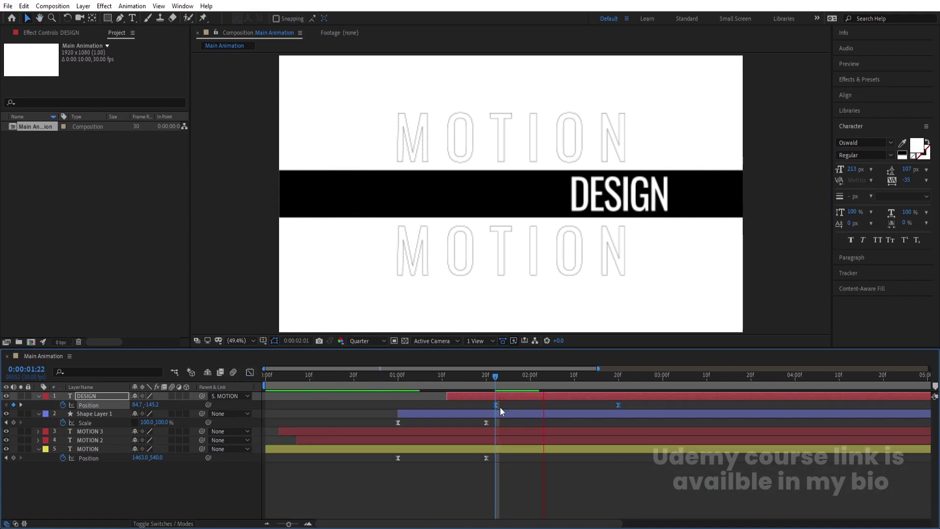
- Enable motion blur on all layers and for the composition, and preview the animation from the start
{"action": "left_click_drag", "start_coordinate": [507, 381], "coordinate": [522, 384]}
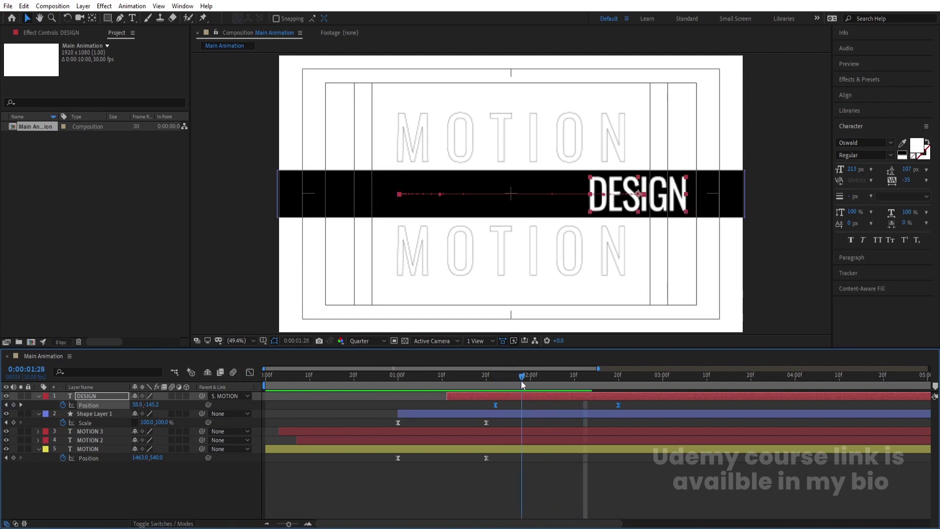
{"action": "key", "text": "ctrl+a"}
{"action": "left_click", "coordinate": [171, 395]}
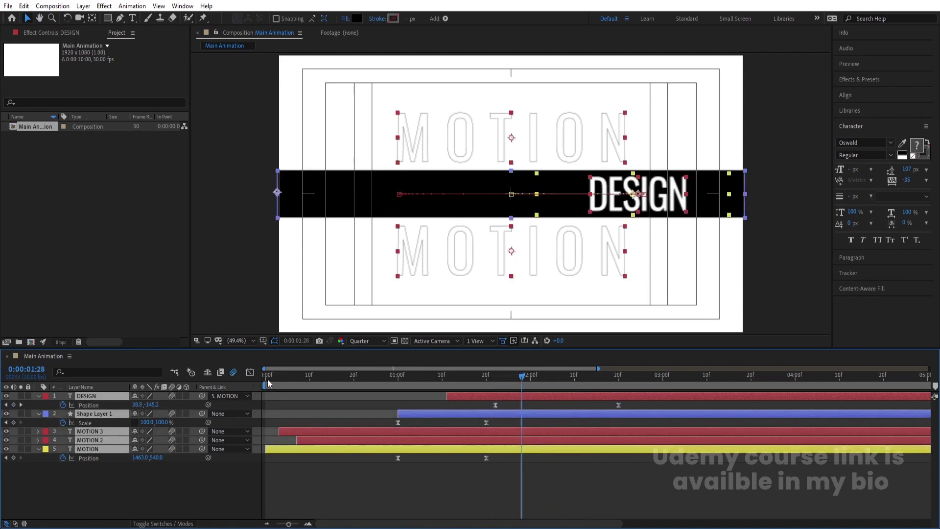
{"action": "left_click", "coordinate": [233, 372]}
{"action": "key", "text": "Home"}
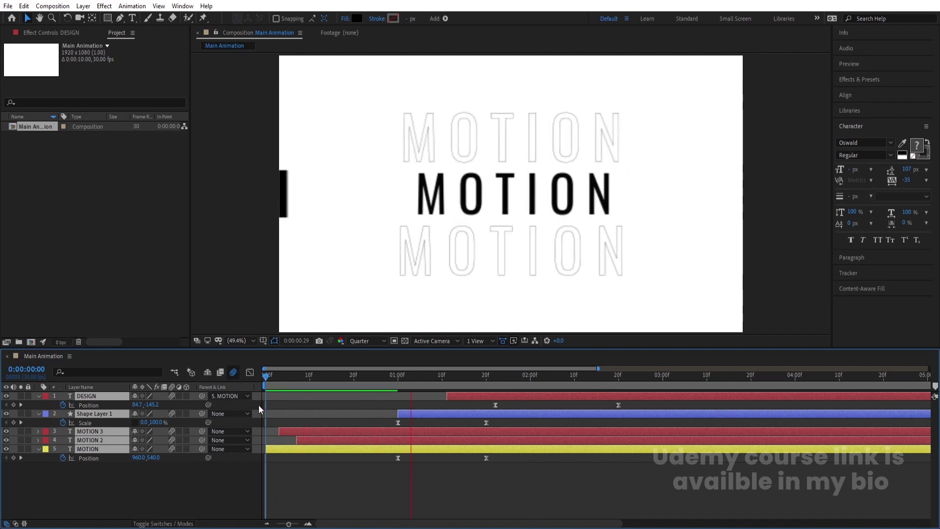
- Keyframe the DESIGN layer's Source Text at 0:00:02:05, in the middle of the word's fast slide
{"action": "mouse_move", "coordinate": [471, 378]}
{"action": "left_mouse_down"}
{"action": "mouse_move", "coordinate": [420, 372]}
{"action": "mouse_move", "coordinate": [486, 377]}
{"action": "left_mouse_up"}
{"action": "key", "text": "space"}
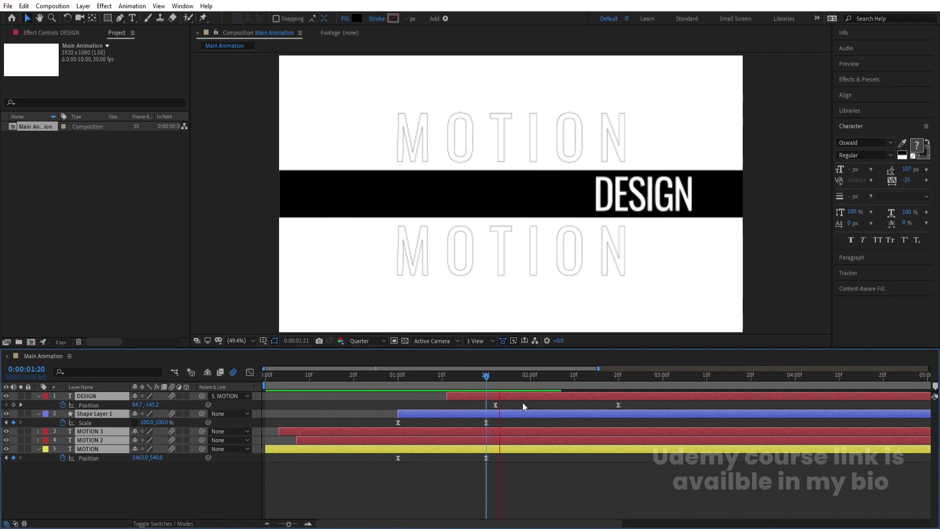
{"action": "left_click_drag", "start_coordinate": [560, 378], "coordinate": [553, 382]}
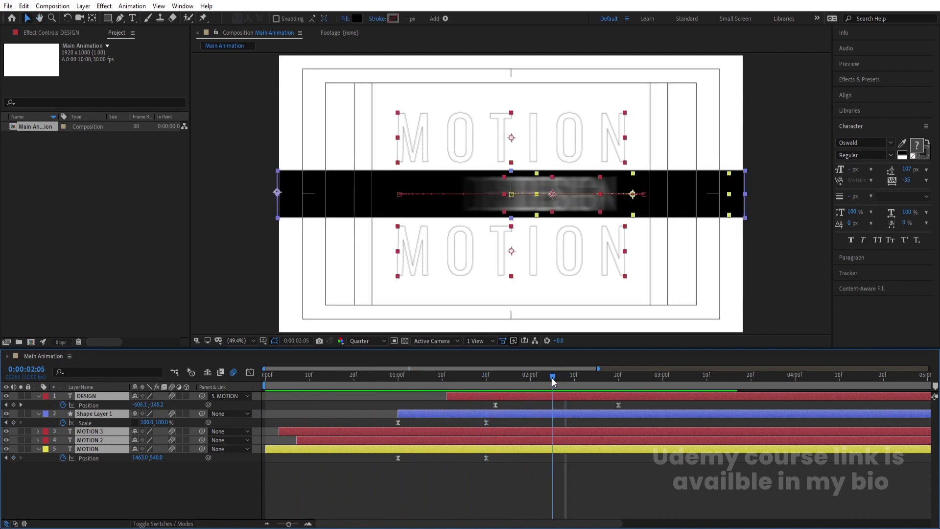
{"action": "left_click", "coordinate": [555, 399]}
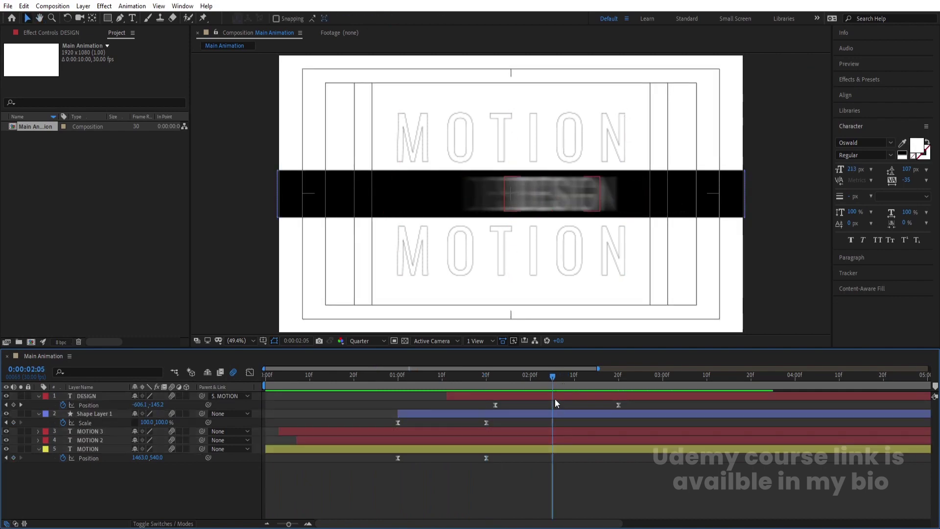
{"action": "left_click", "coordinate": [39, 396]}
{"action": "left_click", "coordinate": [38, 396]}
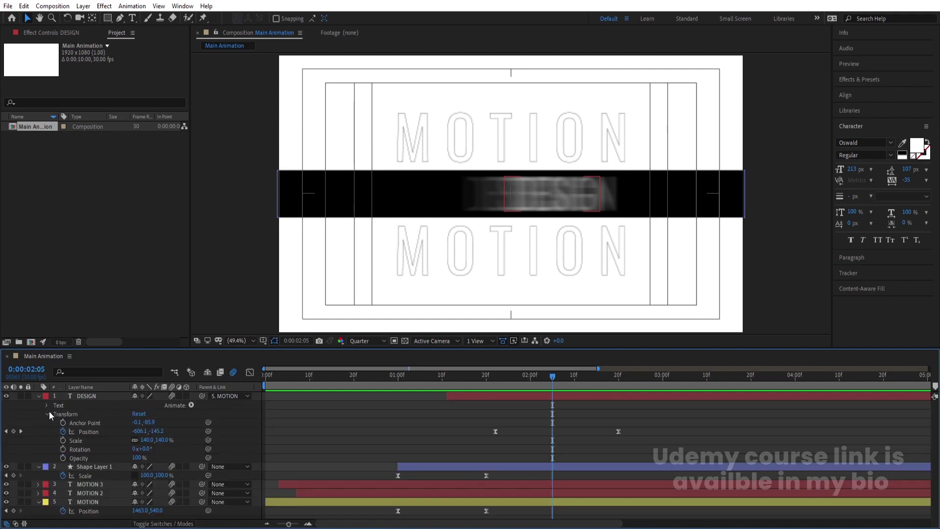
{"action": "left_click", "coordinate": [48, 405]}
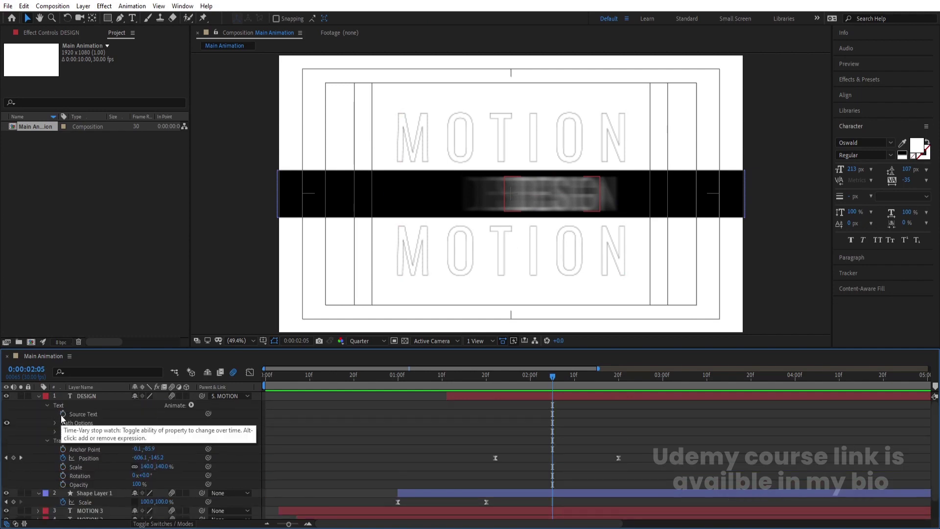
{"action": "left_click", "coordinate": [62, 414]}
- Add a second Source Text keyframe one frame on, at 0:00:02:06, and change the word there to "IS MY"
{"action": "key", "text": "Page_Down"}
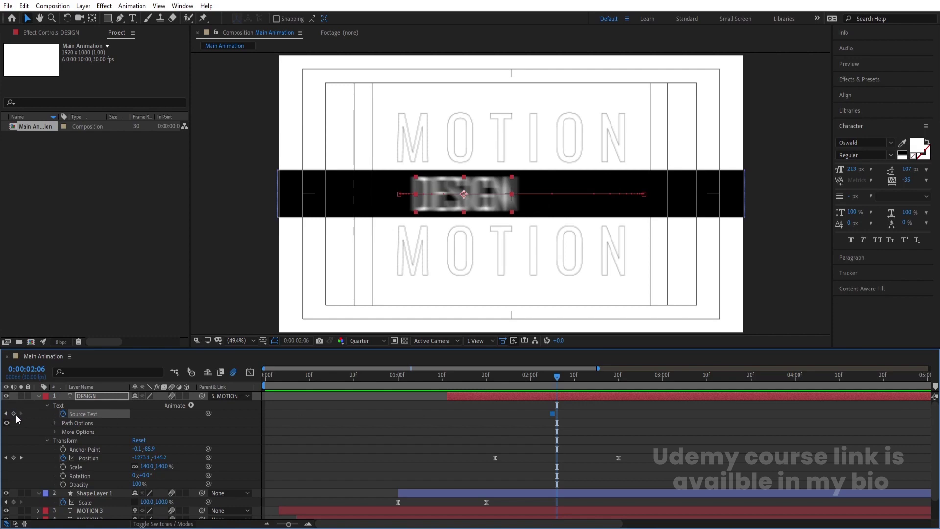
{"action": "left_click", "coordinate": [173, 396]}
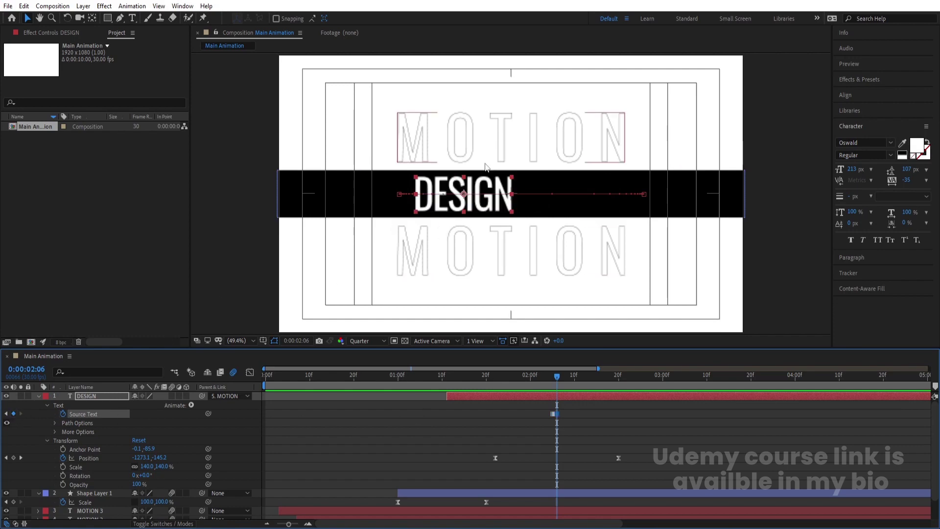
{"action": "key", "text": "ctrl+t"}
{"action": "double_click", "coordinate": [453, 195]}
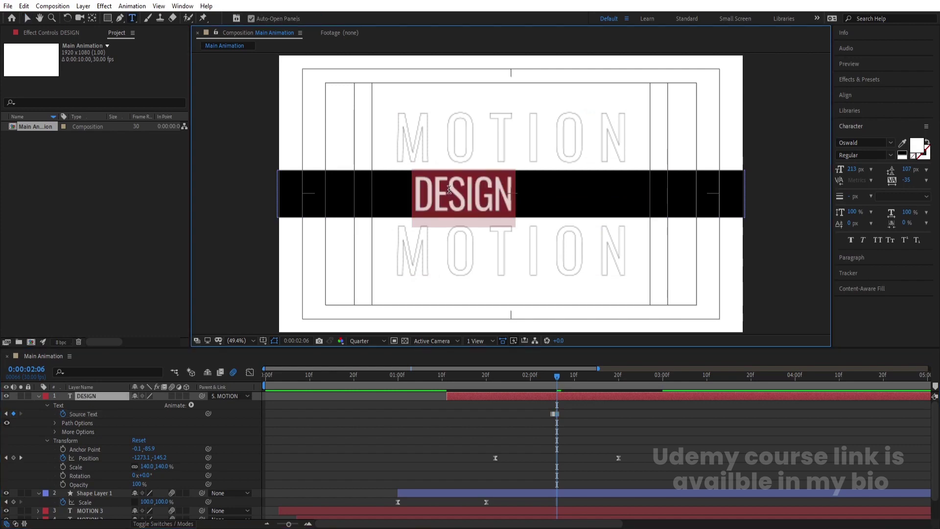
{"action": "type", "text": "IS MY"}
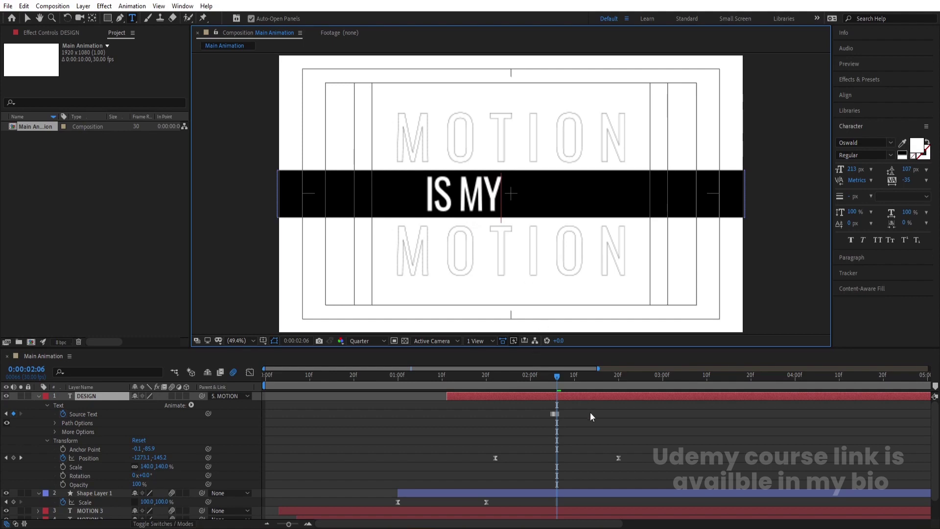
{"action": "left_click", "coordinate": [589, 417]}
- Preview the switch from DESIGN to IS MY from about 0:00:01:16, and play the whole animation from the beginning
{"action": "key", "text": "k"}
{"action": "left_click_drag", "start_coordinate": [536, 380], "coordinate": [470, 379]}
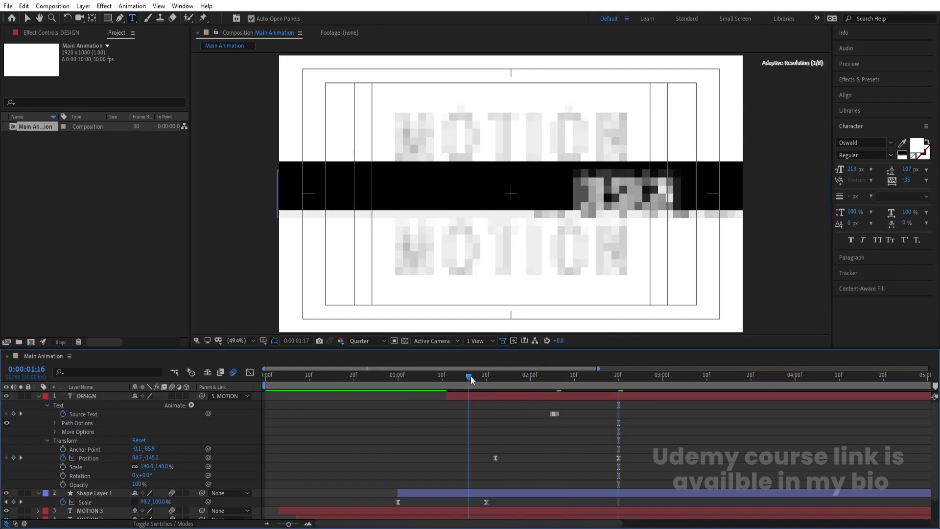
{"action": "key", "text": "space"}
{"action": "key", "text": "space"}
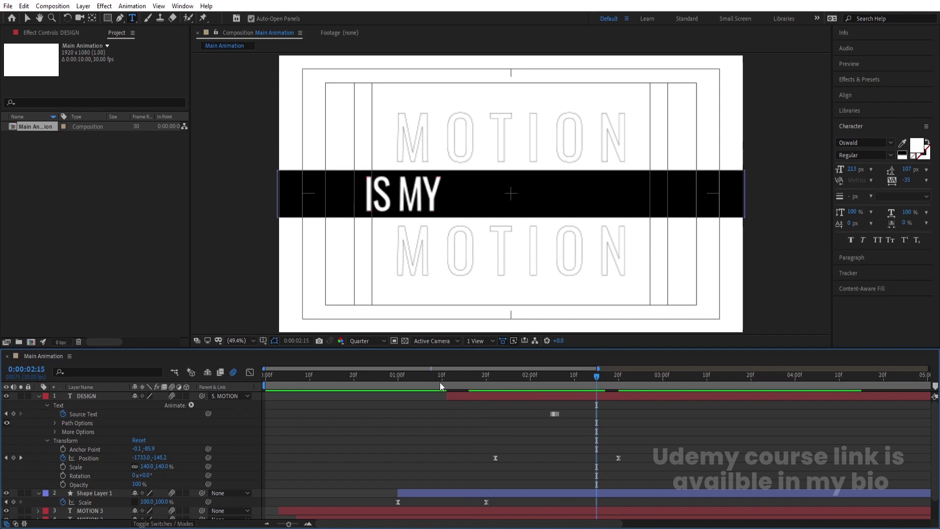
{"action": "left_click_drag", "start_coordinate": [487, 387], "coordinate": [254, 401]}
{"action": "key", "text": "space"}
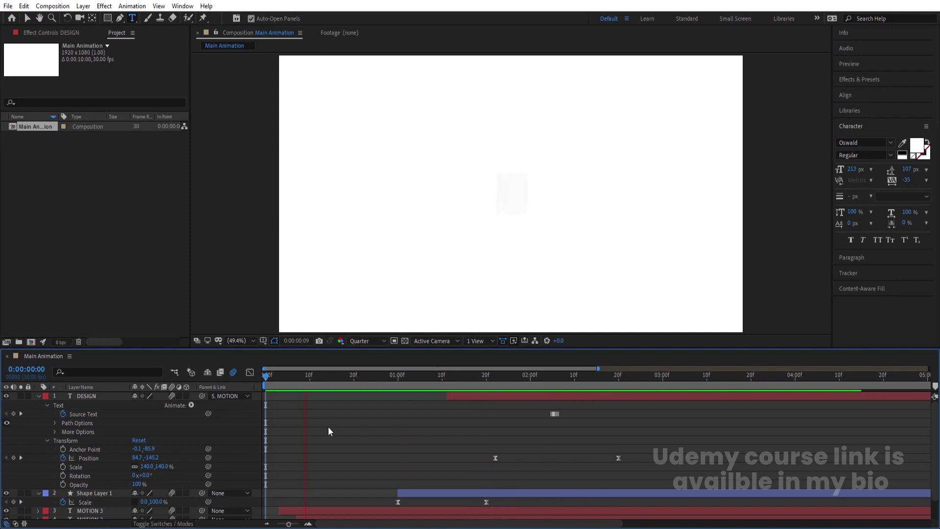
{"action": "key", "text": "space"}
{"action": "key", "text": "space"}
{"action": "key", "text": "space"}
- Collapse the properties of all layers and replay the animation from the first frame
{"action": "key", "text": "u"}
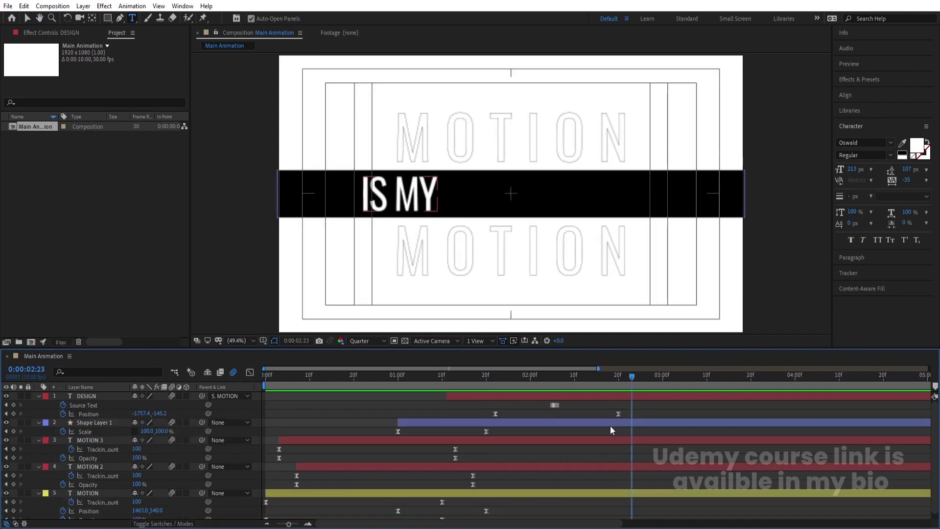
{"action": "key", "text": "u"}
{"action": "left_click_drag", "start_coordinate": [612, 377], "coordinate": [189, 388]}
{"action": "key", "text": "space"}
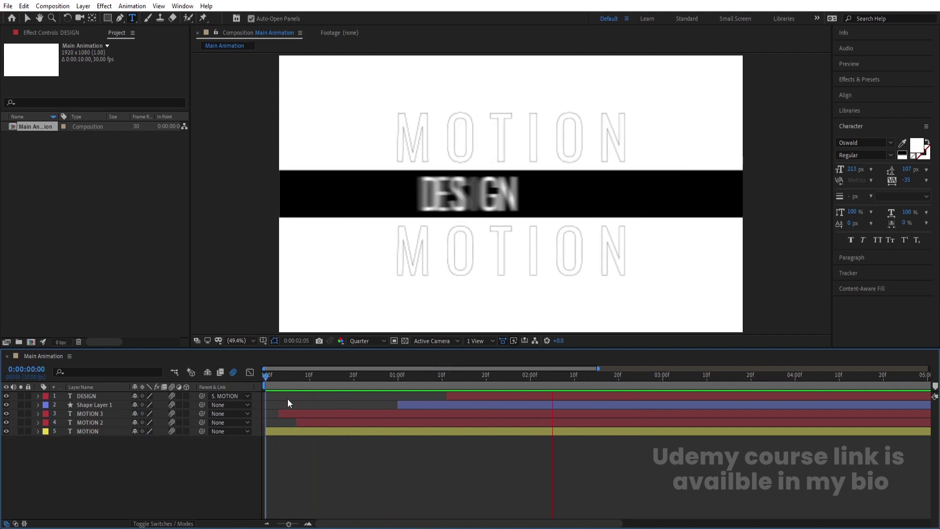
{"action": "key", "text": "space"}
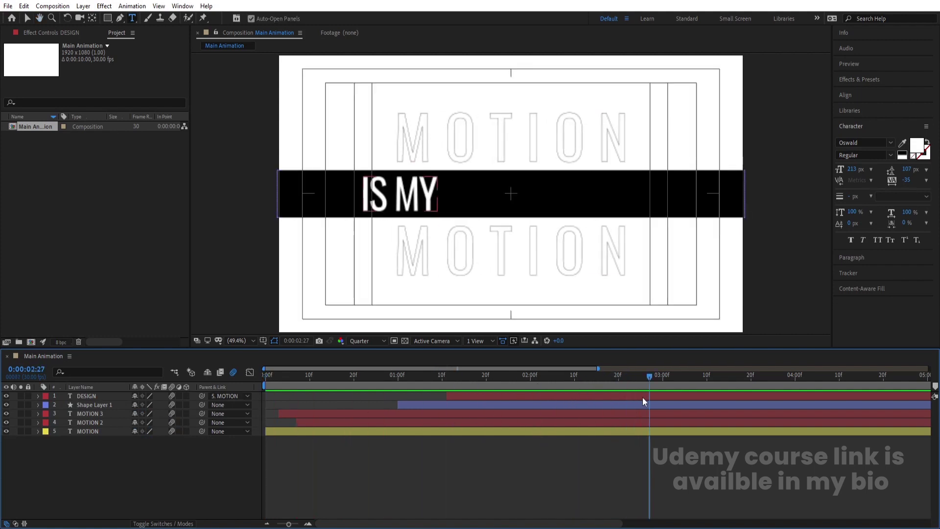
- Keyframe the position of the outlined MOTION 2 and MOTION 3 layers at 0:00:01:08
{"action": "left_click_drag", "start_coordinate": [631, 380], "coordinate": [424, 417]}
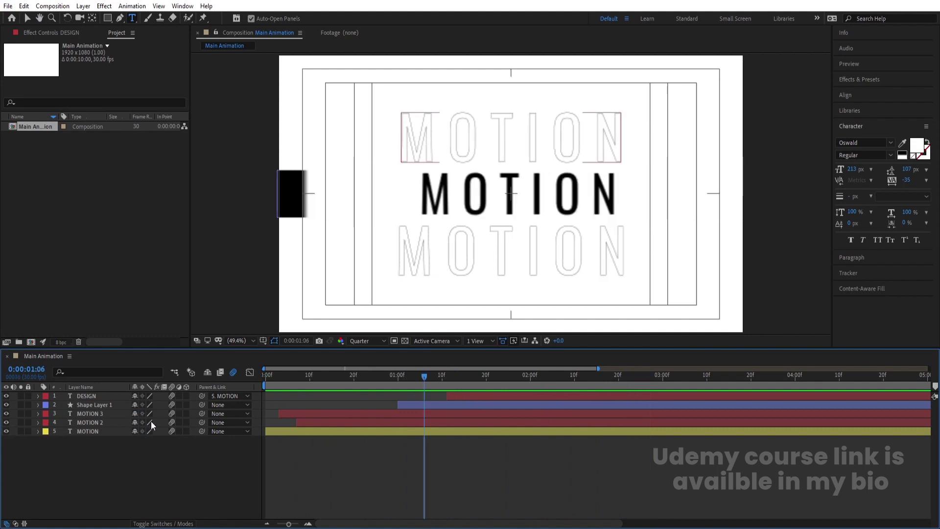
{"action": "left_click", "coordinate": [103, 414]}
{"action": "left_click", "coordinate": [105, 425], "text": "shift"}
{"action": "left_click_drag", "start_coordinate": [407, 368], "coordinate": [356, 369]}
{"action": "key", "text": "space"}
{"action": "key", "text": "space"}
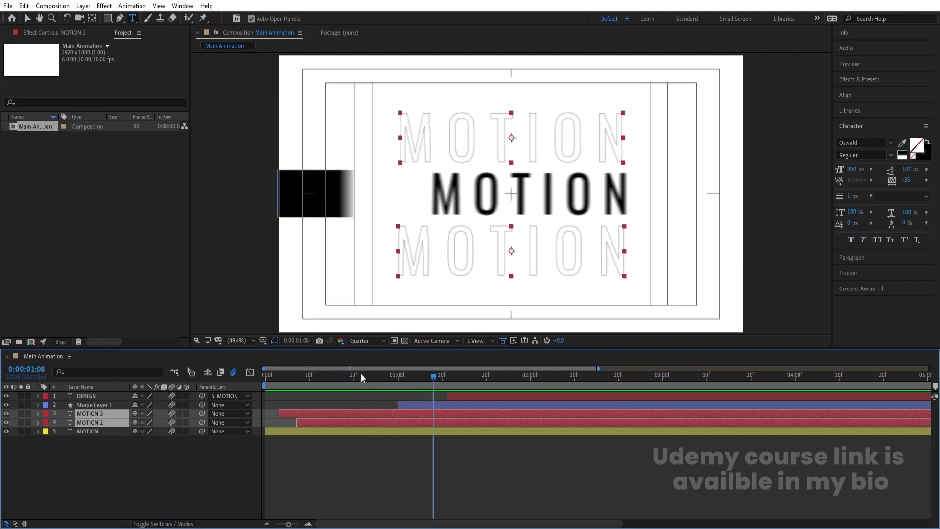
{"action": "key", "text": "p"}
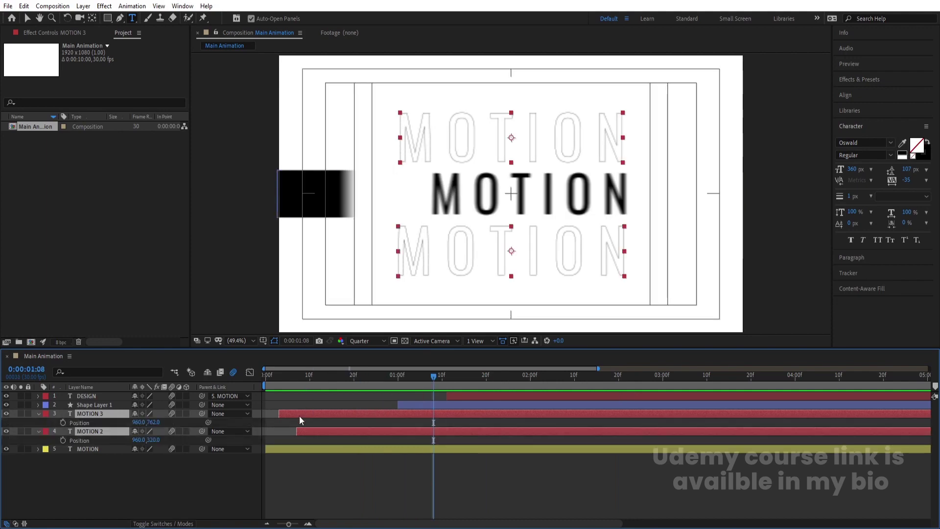
{"action": "left_click", "coordinate": [63, 423]}
- At 0:00:05:00, move the two outlined MOTION words vertically away from the black bar to create their end position keyframes
{"action": "left_click_drag", "start_coordinate": [612, 377], "coordinate": [893, 382]}
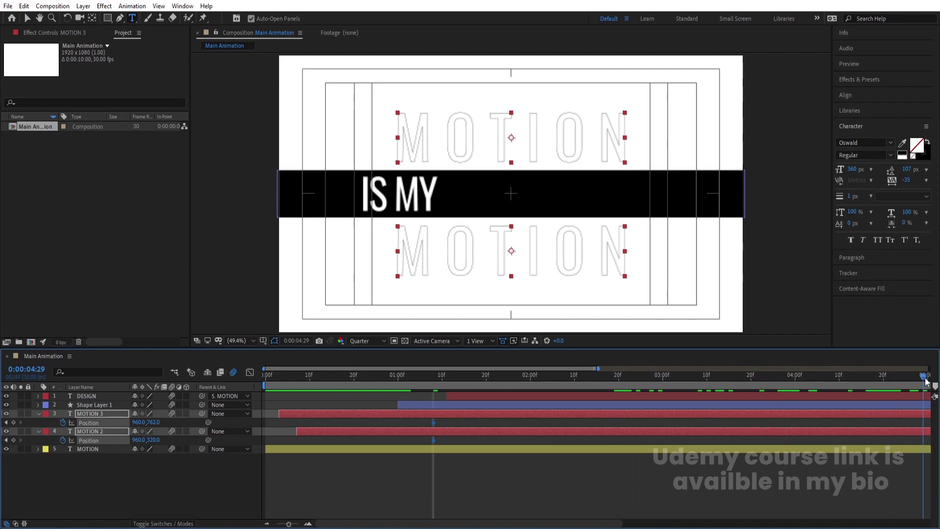
{"action": "left_click_drag", "start_coordinate": [925, 380], "coordinate": [931, 383]}
{"action": "left_click", "coordinate": [798, 374]}
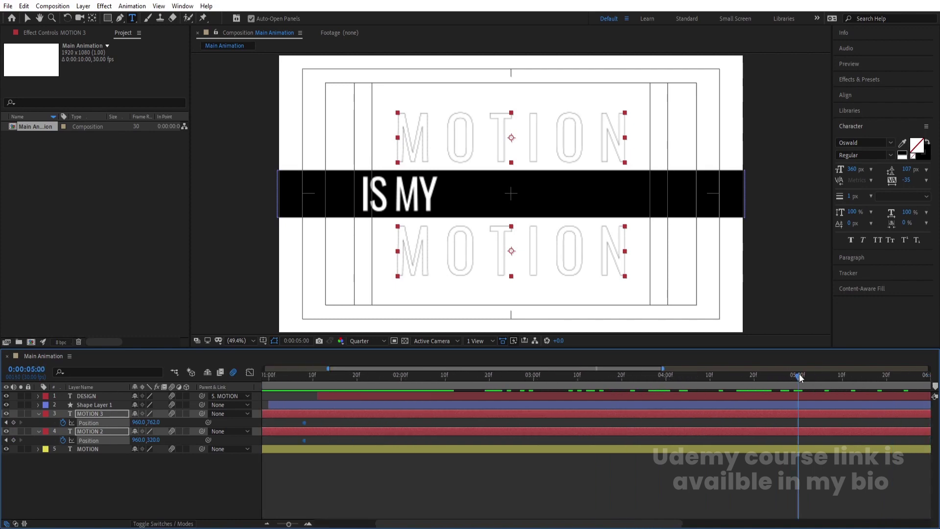
{"action": "left_click", "coordinate": [164, 465]}
{"action": "left_click_drag", "start_coordinate": [153, 422], "coordinate": [130, 435]}
- Fit more of the timeline in view and play the animation from the start to check the outlined words' slow vertical drift
{"action": "scroll", "coordinate": [553, 383], "scroll_direction": "down", "scroll_amount": 2}
{"action": "left_click", "coordinate": [396, 377]}
{"action": "key", "text": "Home"}
{"action": "key", "text": "space"}
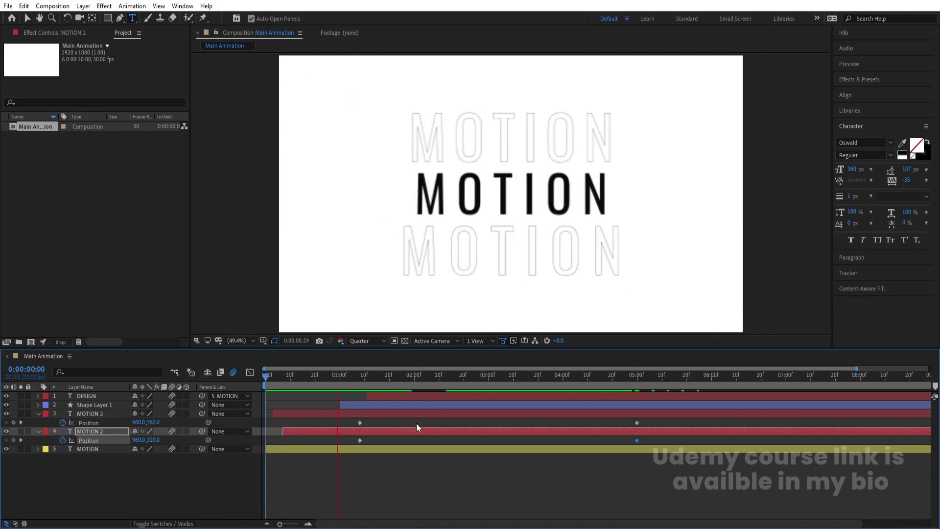
{"action": "key", "text": "space"}
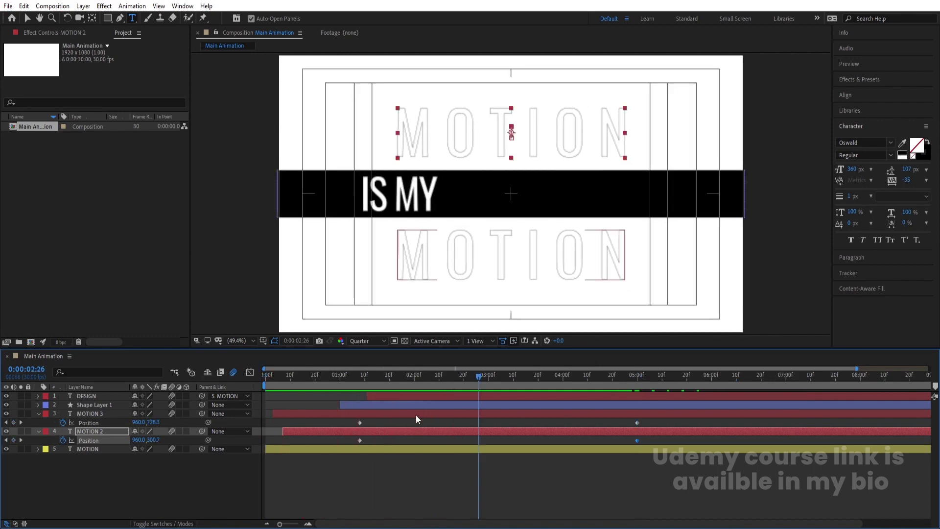
{"action": "key", "text": "Home"}
{"action": "key", "text": "space"}
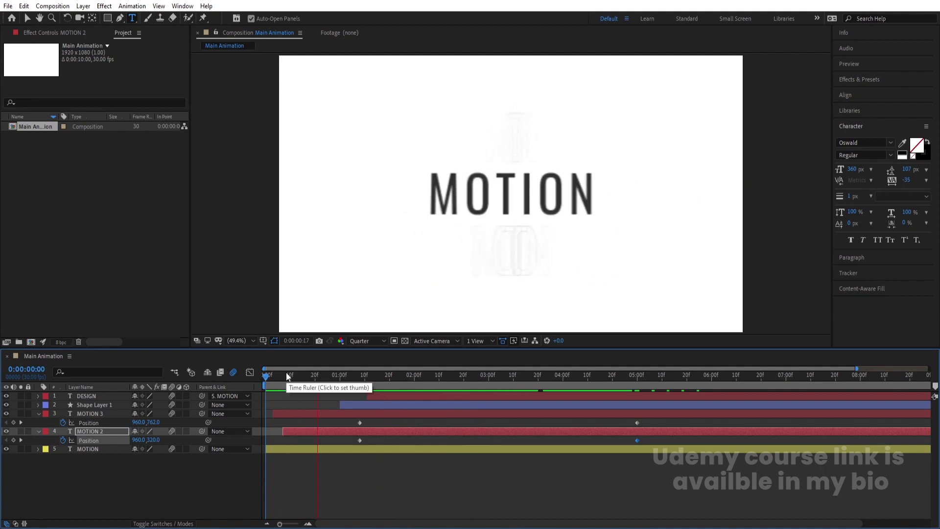
{"action": "key", "text": "space"}
{"action": "key", "text": "space"}
{"action": "key", "text": "space"}
- Pre-compose all five layers into a new composition named "First Text"
{"action": "left_click", "coordinate": [190, 478]}
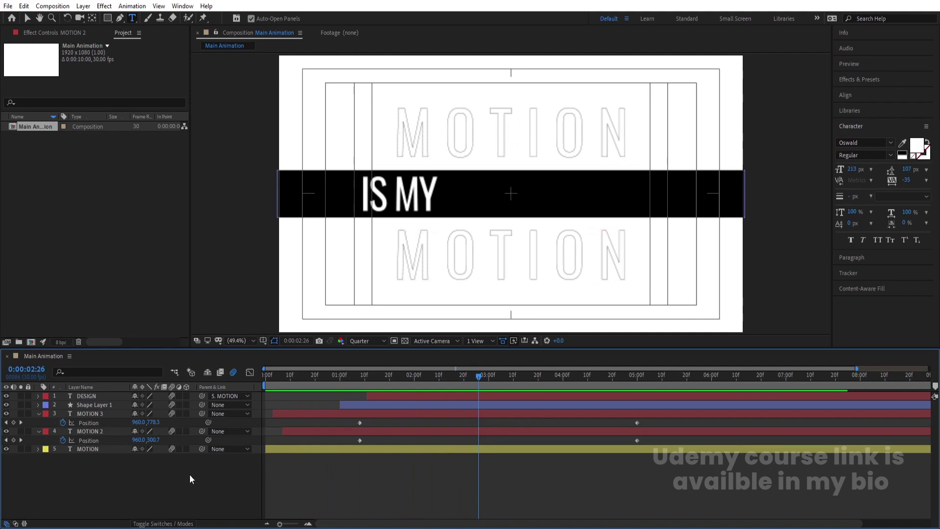
{"action": "key", "text": "ctrl+a"}
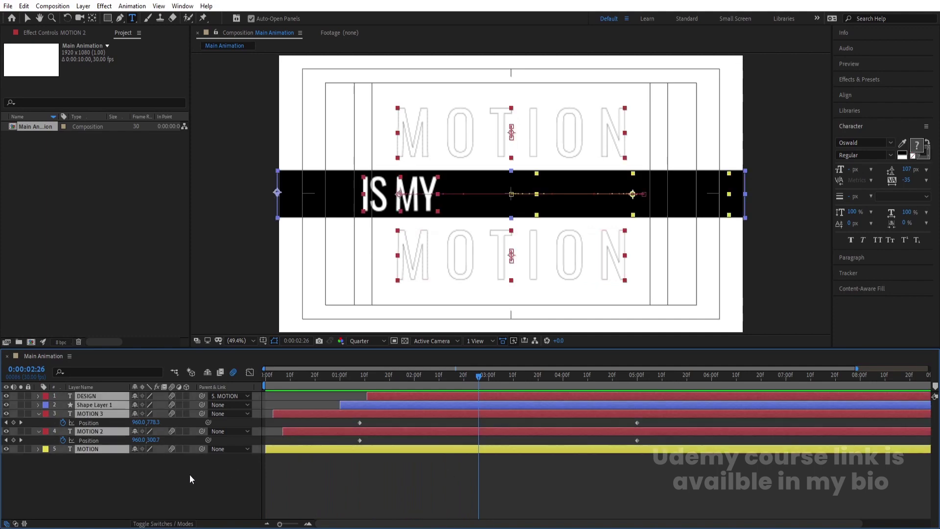
{"action": "key", "text": "ctrl+shift+c"}
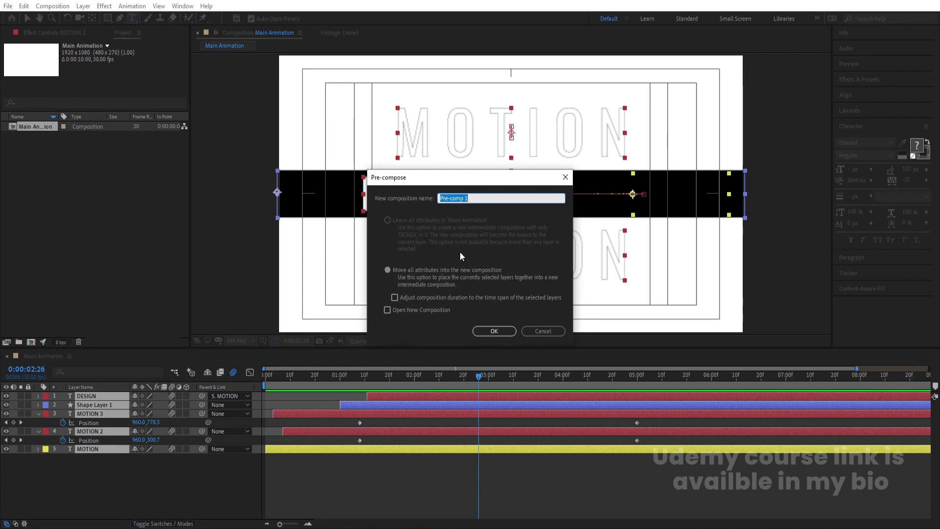
{"action": "type", "text": "First Text"}
{"action": "key", "text": "Return"}
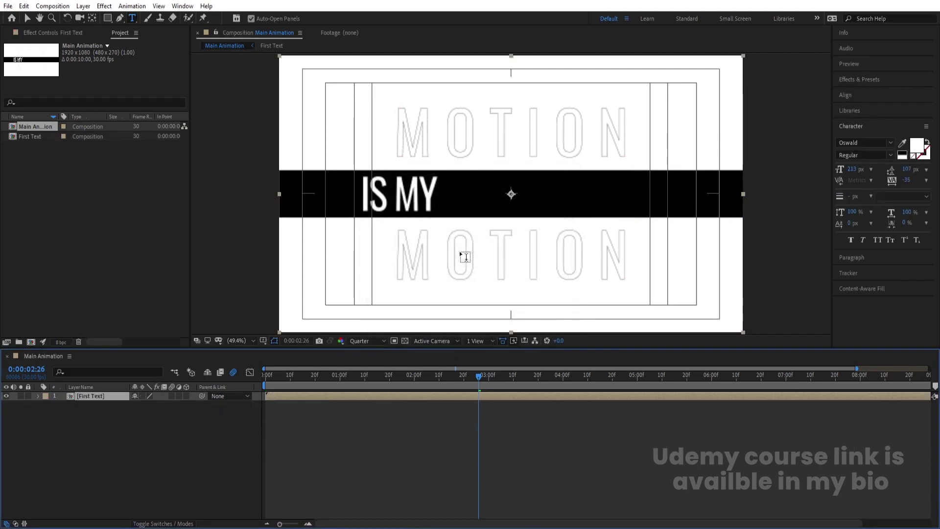
- Open the First Text composition and add a white 1920 x 1080 solid as its background beneath all layers
{"action": "double_click", "coordinate": [95, 396]}
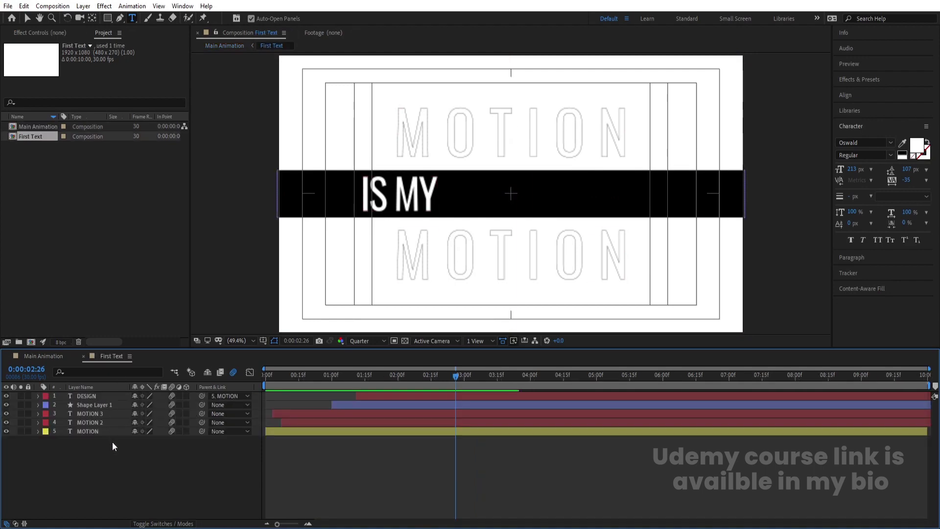
{"action": "key", "text": "ctrl+y"}
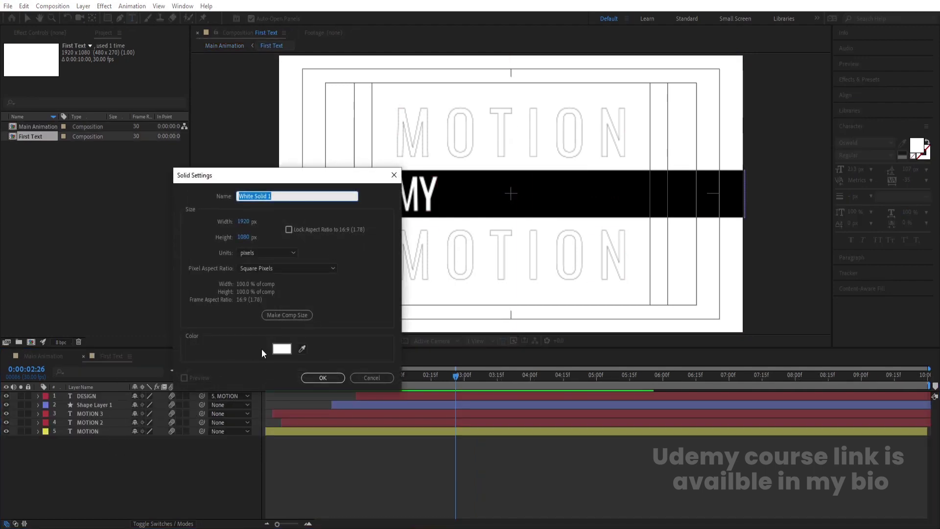
{"action": "key", "text": "Return"}
{"action": "left_click_drag", "start_coordinate": [97, 393], "coordinate": [101, 461]}
- Back in Main Animation, draw a rectangular mask on the First Text layer covering the frame's upper half down to mid-height
{"action": "left_click", "coordinate": [53, 356]}
{"action": "left_click", "coordinate": [105, 424]}
{"action": "left_click", "coordinate": [90, 395]}
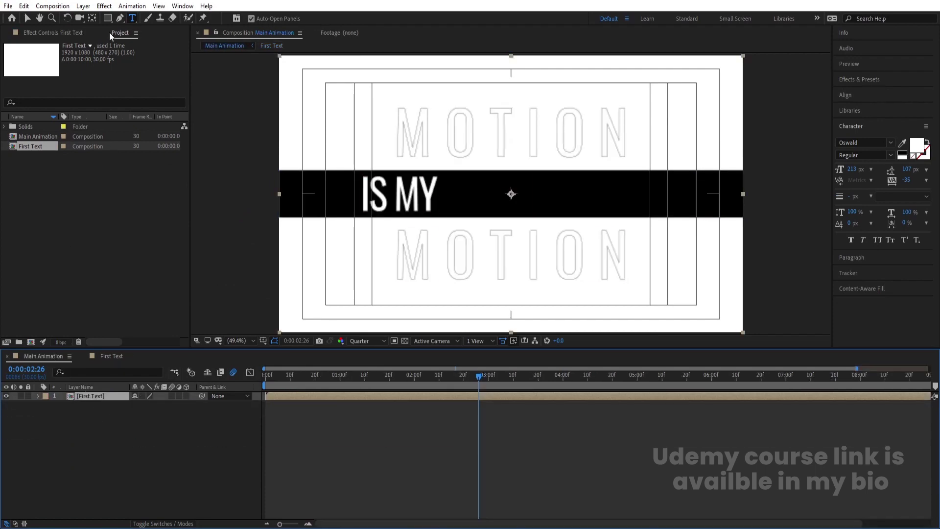
{"action": "left_click", "coordinate": [108, 20]}
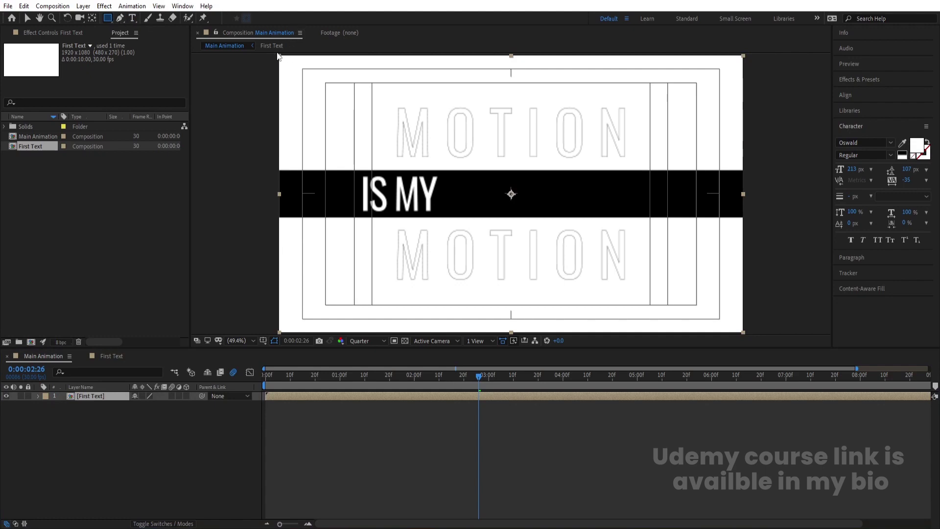
{"action": "left_click_drag", "start_coordinate": [277, 56], "coordinate": [752, 195]}
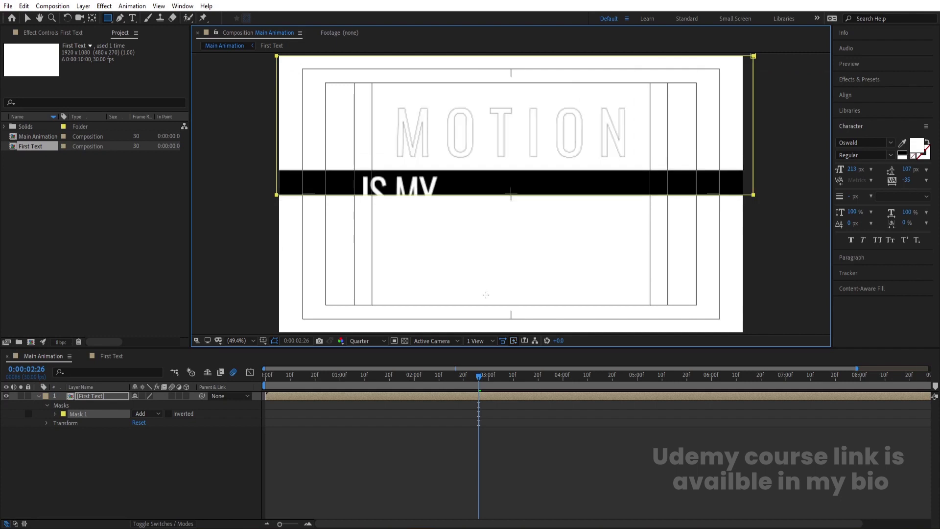
- Duplicate the masked First Text layer, invert the mask on the upper copy, and collapse both layers' properties
{"action": "left_click", "coordinate": [104, 395]}
{"action": "key", "text": "ctrl+d"}
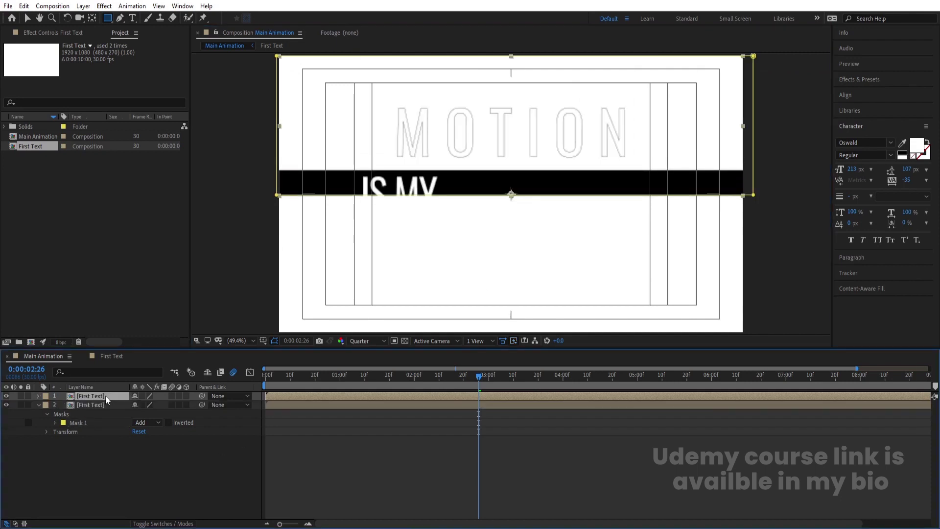
{"action": "key", "text": "m"}
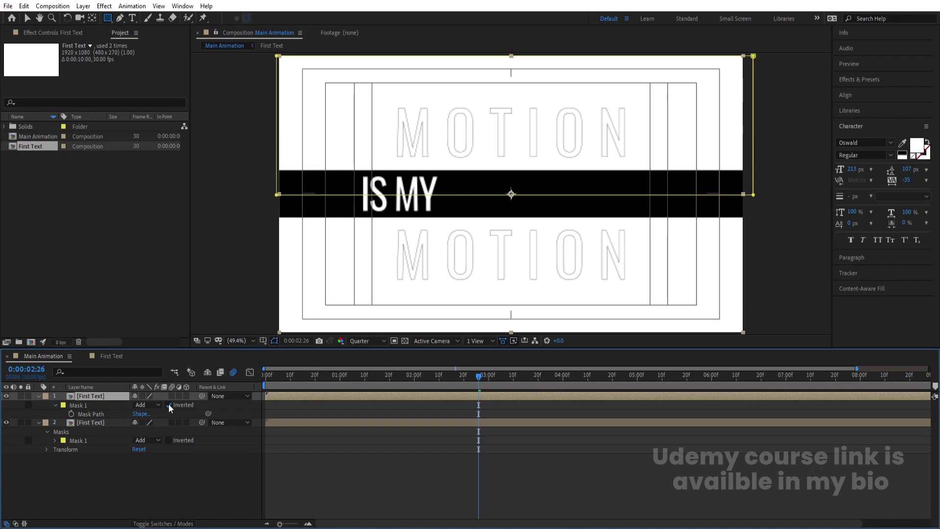
{"action": "left_click", "coordinate": [184, 465]}
{"action": "key", "text": "u"}
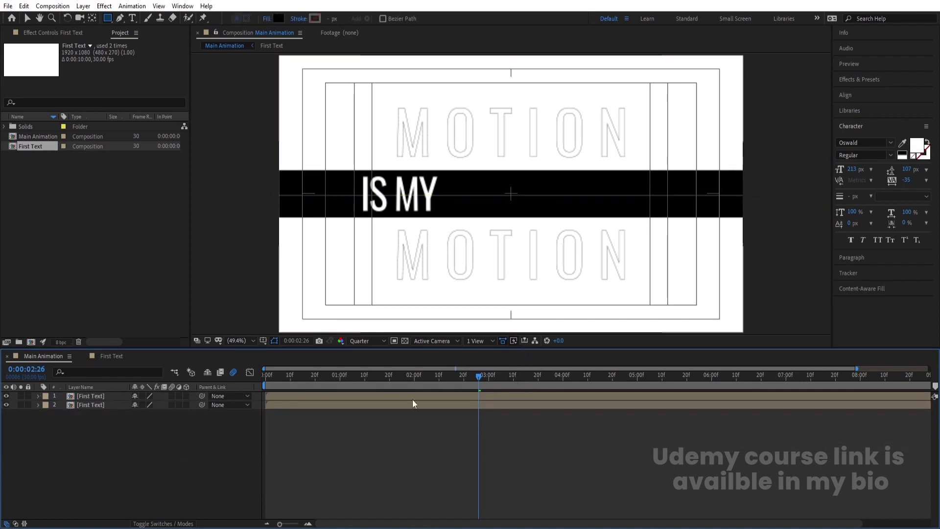
- Preview the animation from the start, then add Position keyframes to both First Text layers at 0:00:02:15
{"action": "left_click_drag", "start_coordinate": [388, 374], "coordinate": [254, 380]}
{"action": "key", "text": "space"}
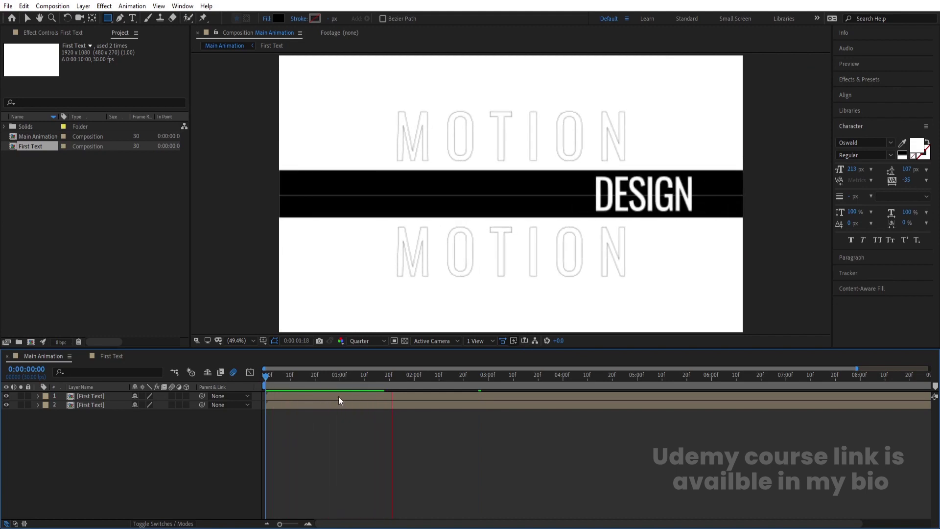
{"action": "key", "text": "apostrophe"}
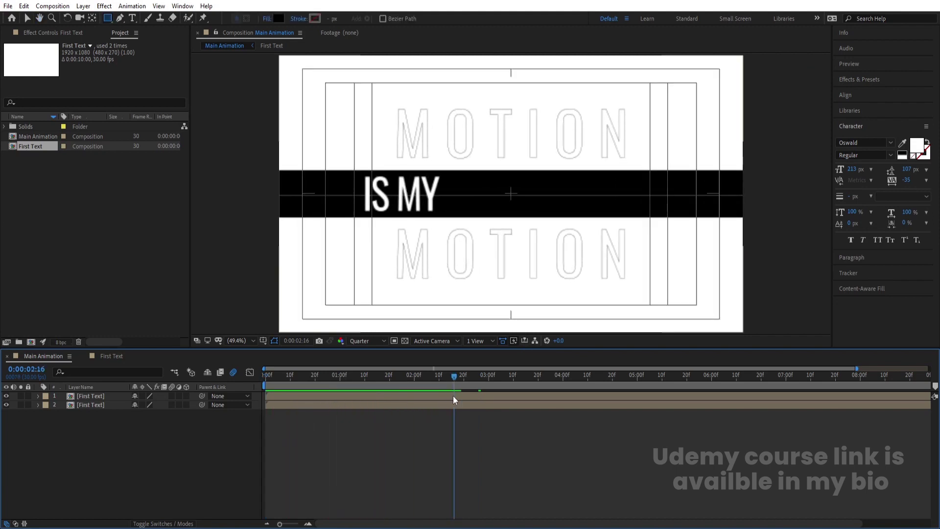
{"action": "left_click", "coordinate": [453, 396]}
{"action": "left_click", "coordinate": [462, 403], "text": "shift"}
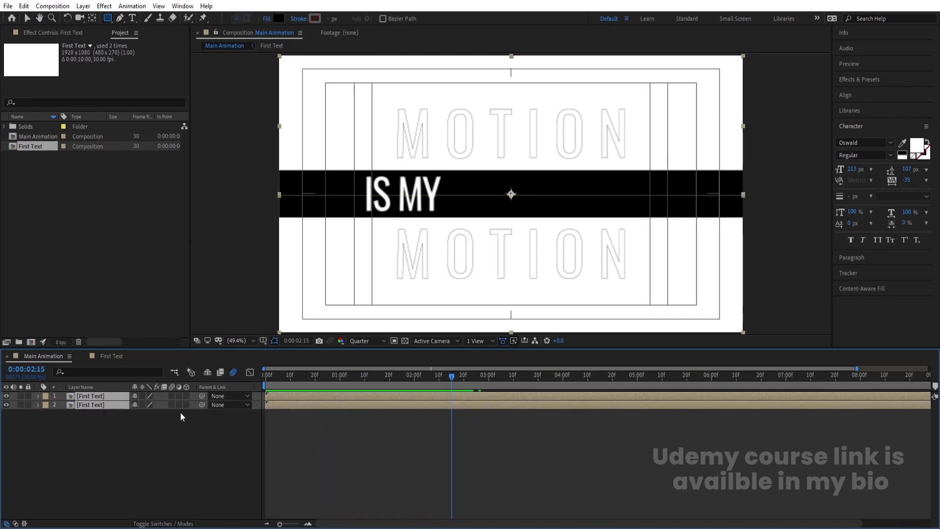
{"action": "key", "text": "p"}
{"action": "left_click", "coordinate": [62, 404]}
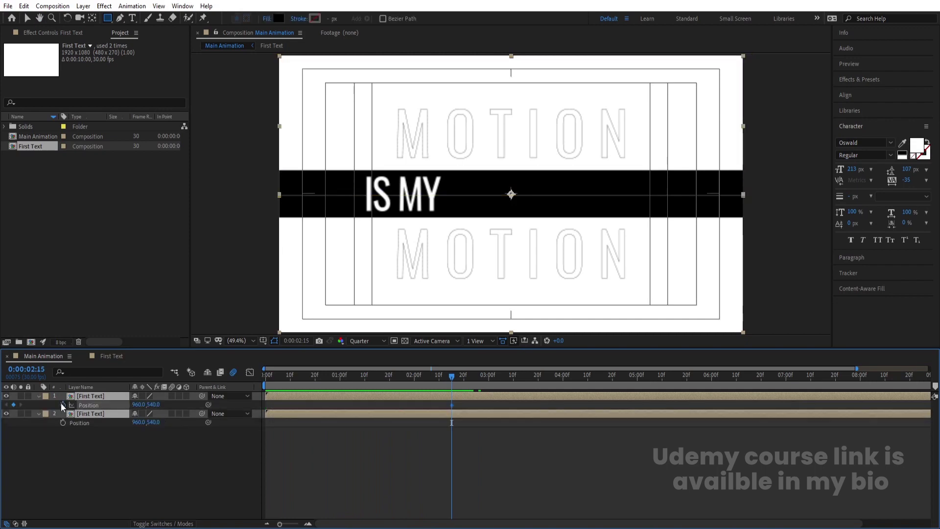
{"action": "left_click", "coordinate": [62, 422]}
- At 0:00:04:00, set the Position of the first First Text layer to 960, 1126 and the second to 960, -21
{"action": "left_click", "coordinate": [563, 375]}
{"action": "left_click", "coordinate": [128, 432]}
{"action": "left_click", "coordinate": [107, 400]}
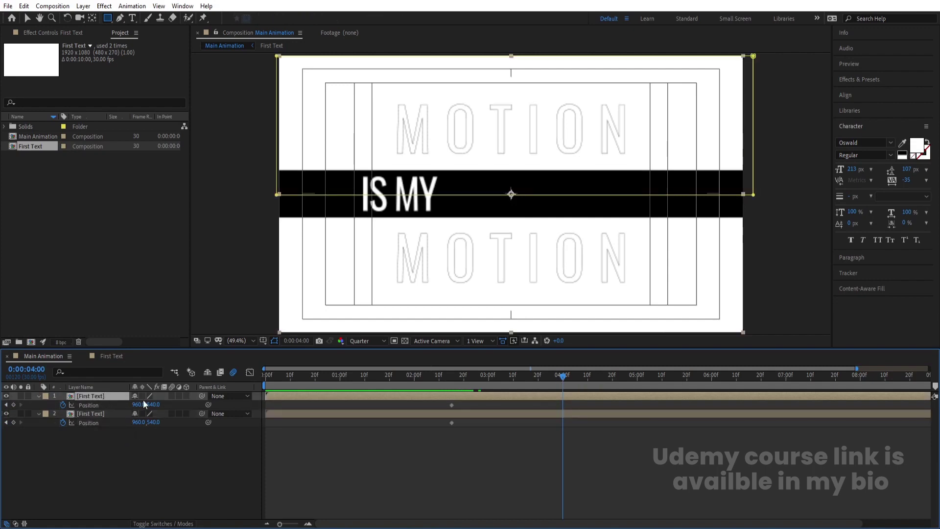
{"action": "left_click_drag", "start_coordinate": [153, 404], "coordinate": [513, 399]}
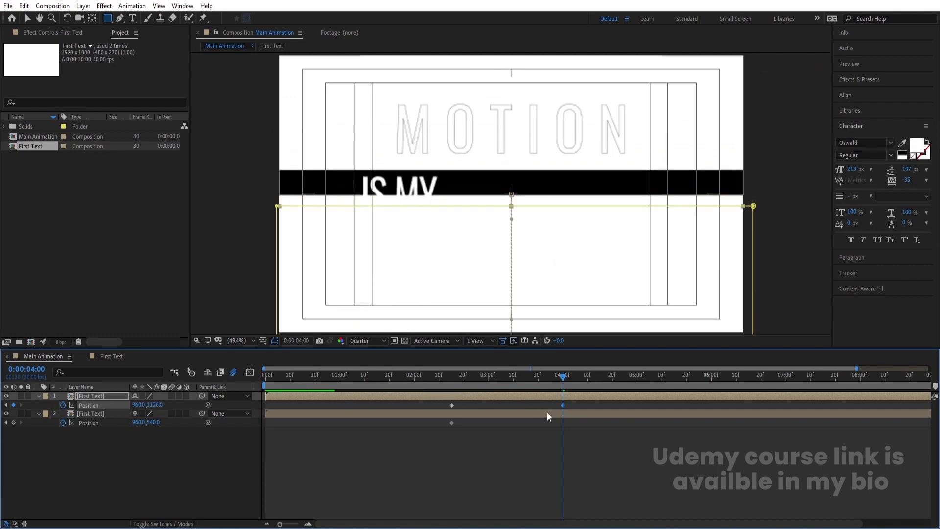
{"action": "left_click", "coordinate": [308, 413]}
{"action": "left_click_drag", "start_coordinate": [152, 421], "coordinate": [2, 390]}
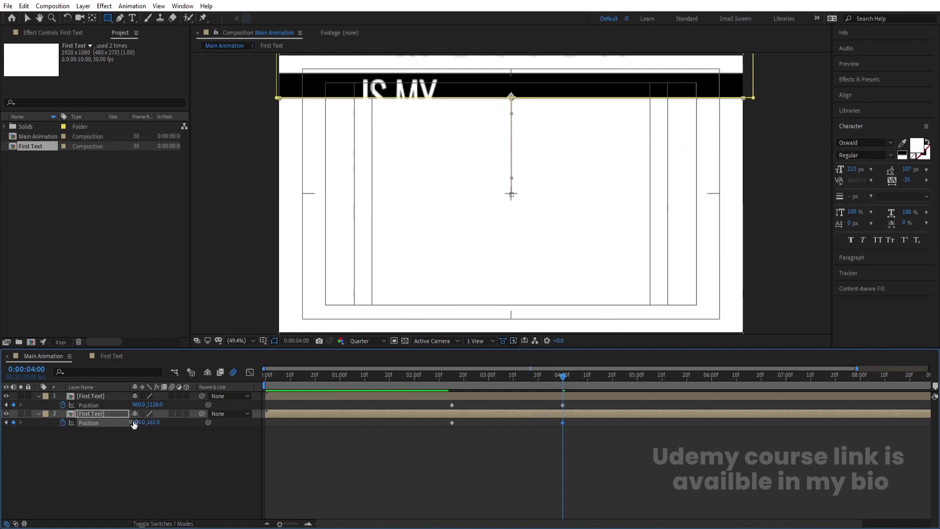
{"action": "left_click_drag", "start_coordinate": [157, 424], "coordinate": [80, 418]}
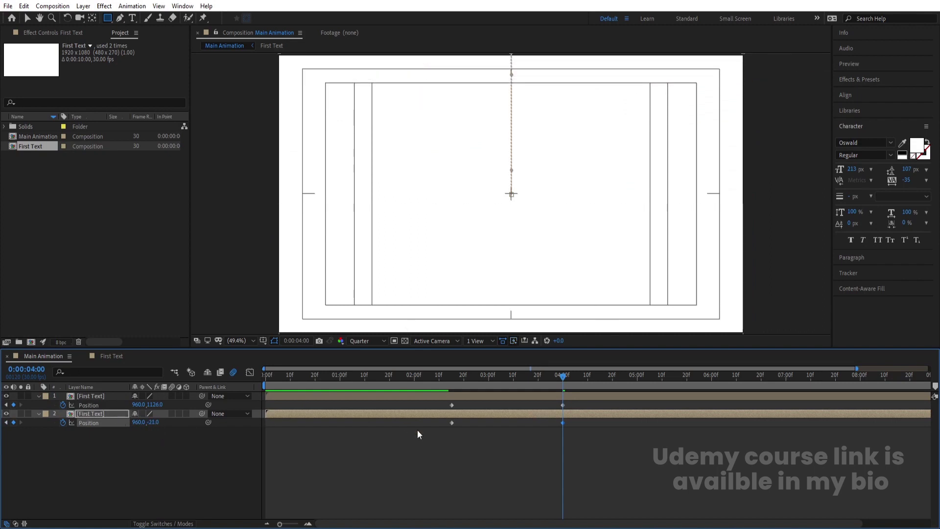
- Easy-ease all four Position keyframes, shape their speed graph into a sharp central peak, and preview the motion
{"action": "left_click_drag", "start_coordinate": [578, 449], "coordinate": [448, 366]}
{"action": "key", "text": "F9"}
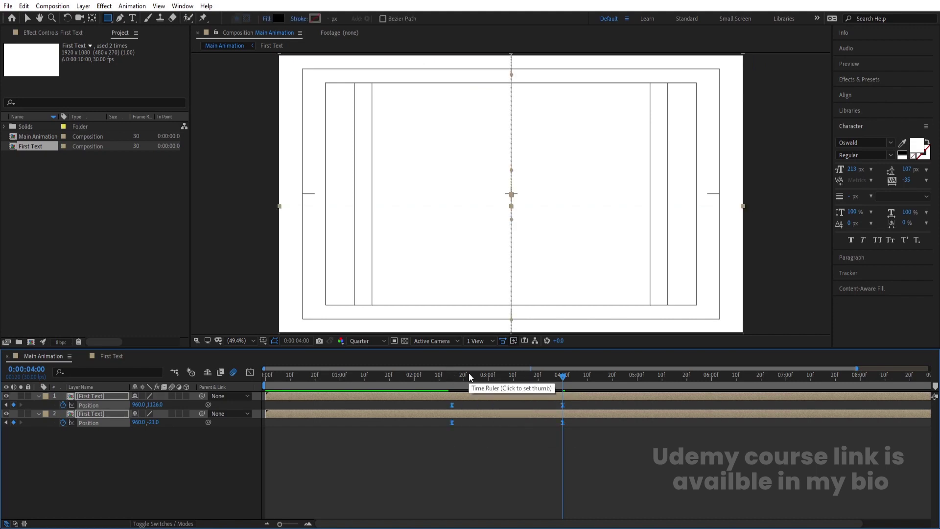
{"action": "left_click", "coordinate": [250, 372]}
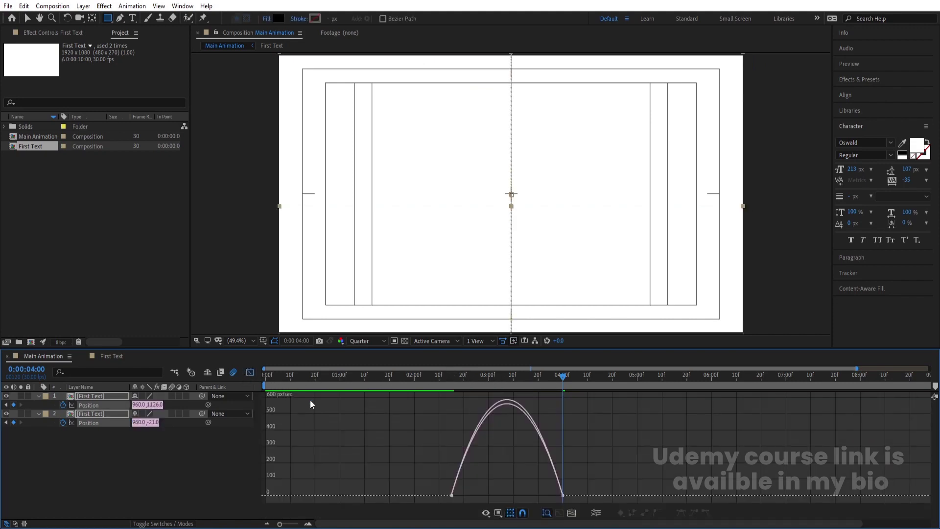
{"action": "left_click_drag", "start_coordinate": [541, 492], "coordinate": [504, 494]}
{"action": "left_click", "coordinate": [441, 381]}
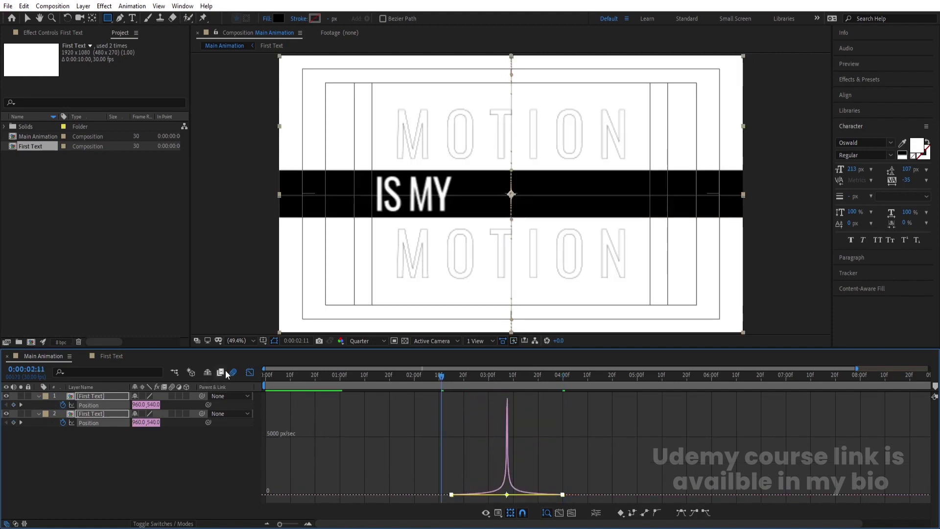
{"action": "left_click", "coordinate": [249, 372]}
{"action": "key", "text": "Home"}
{"action": "key", "text": "space"}
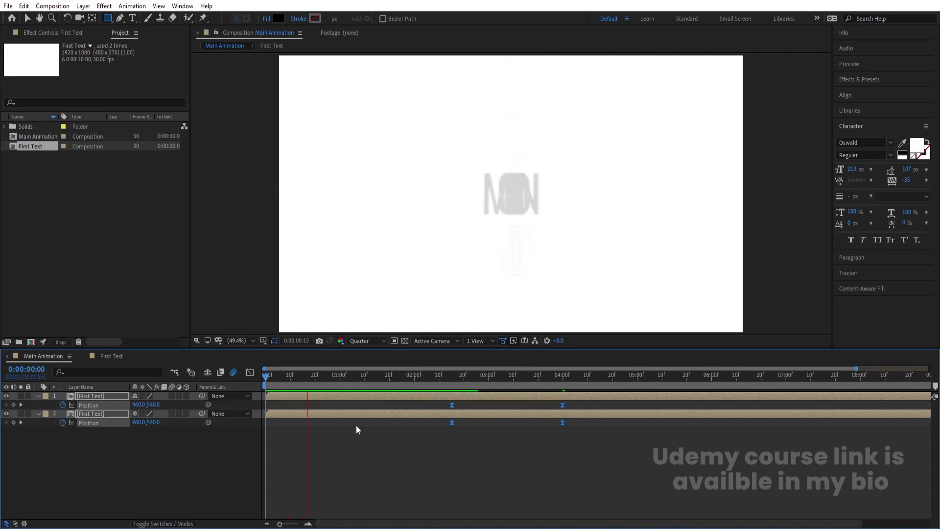
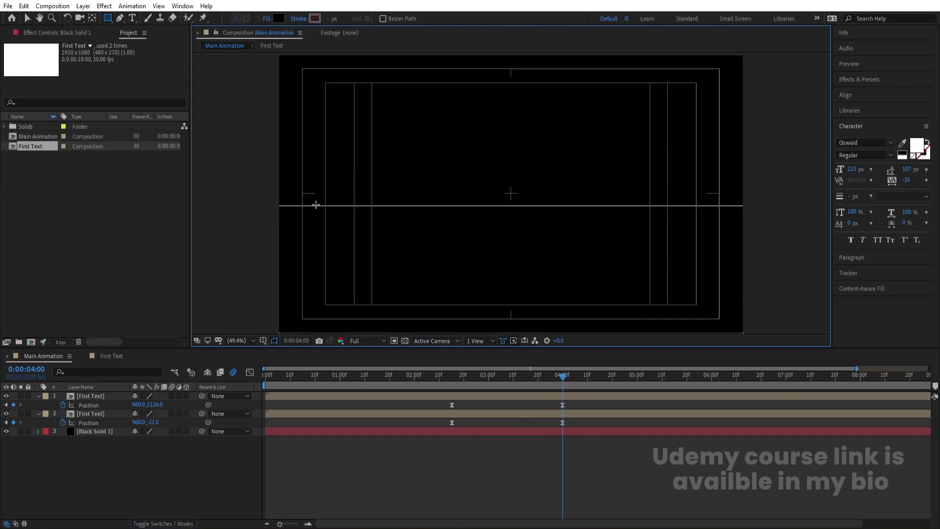
- With the lower First Text layer hidden, raise the top edge of the upper copy's mask slightly past the layer's top edge
{"action": "left_click", "coordinate": [90, 414]}
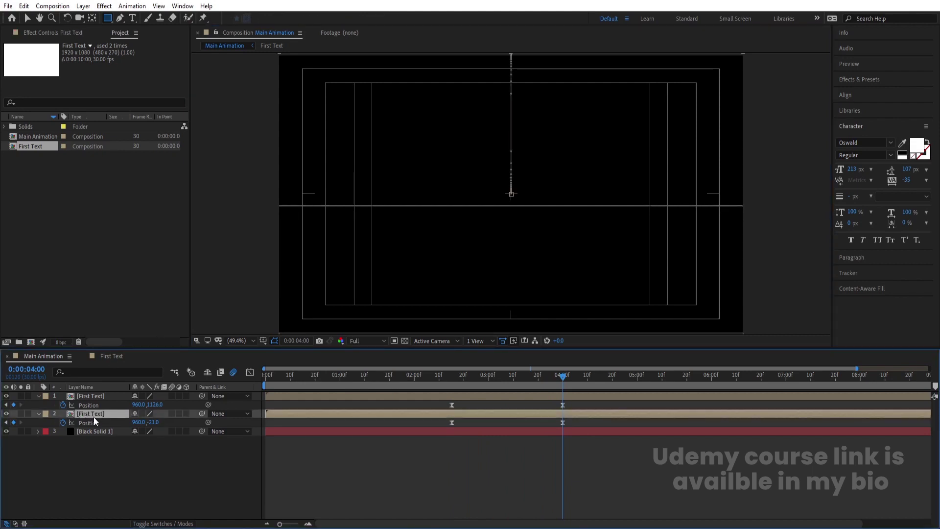
{"action": "key", "text": "ctrl+shift+n"}
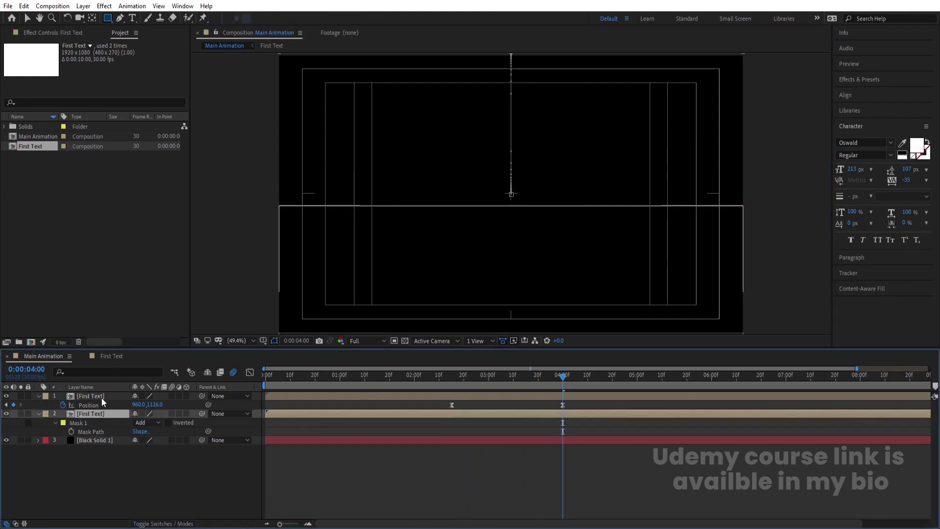
{"action": "key", "text": "comma"}
{"action": "key", "text": "comma"}
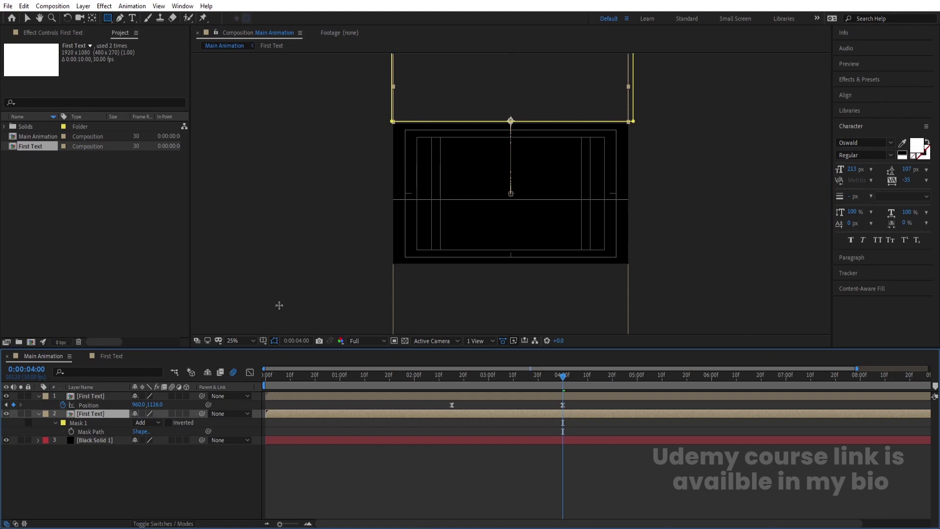
{"action": "left_click", "coordinate": [88, 422]}
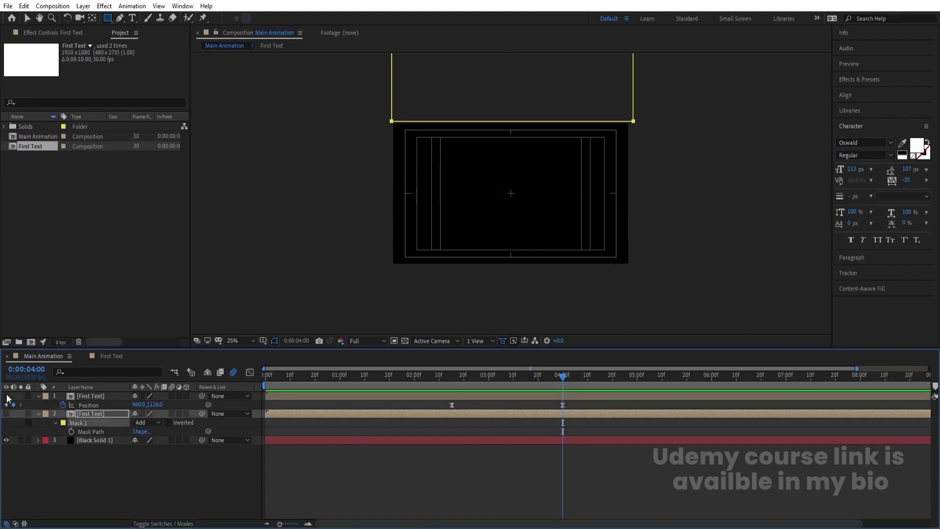
{"action": "left_click", "coordinate": [73, 395]}
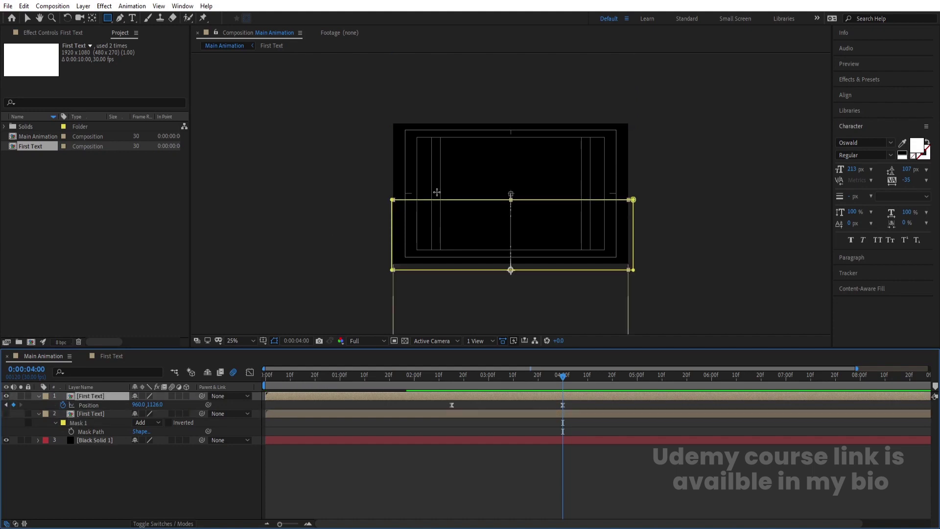
{"action": "scroll", "coordinate": [408, 202], "scroll_direction": "up", "scroll_amount": 2}
{"action": "key", "text": "v"}
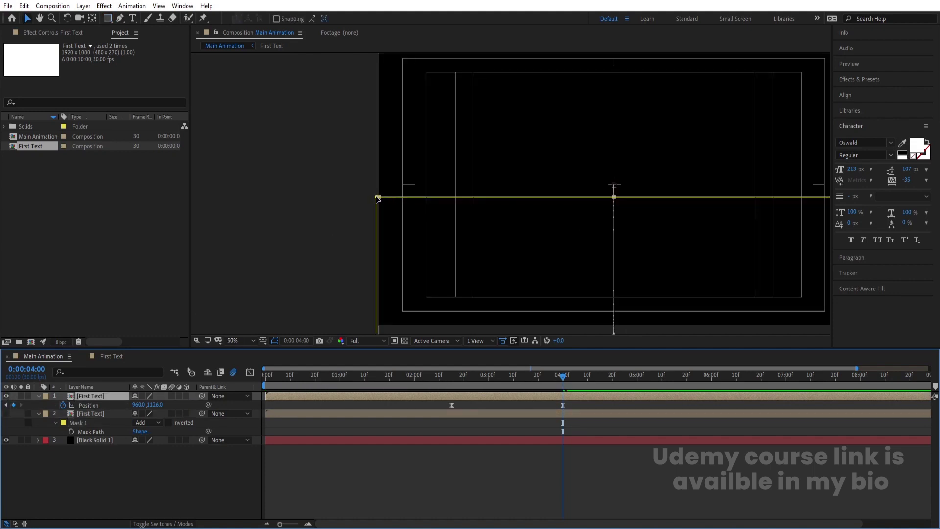
{"action": "key", "text": "comma"}
{"action": "key", "text": "comma"}
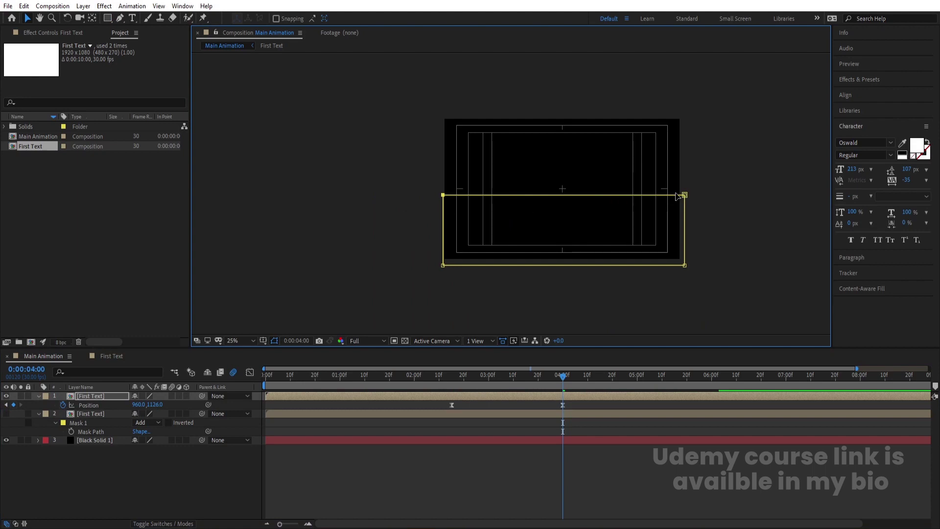
{"action": "left_click_drag", "start_coordinate": [685, 195], "coordinate": [685, 197]}
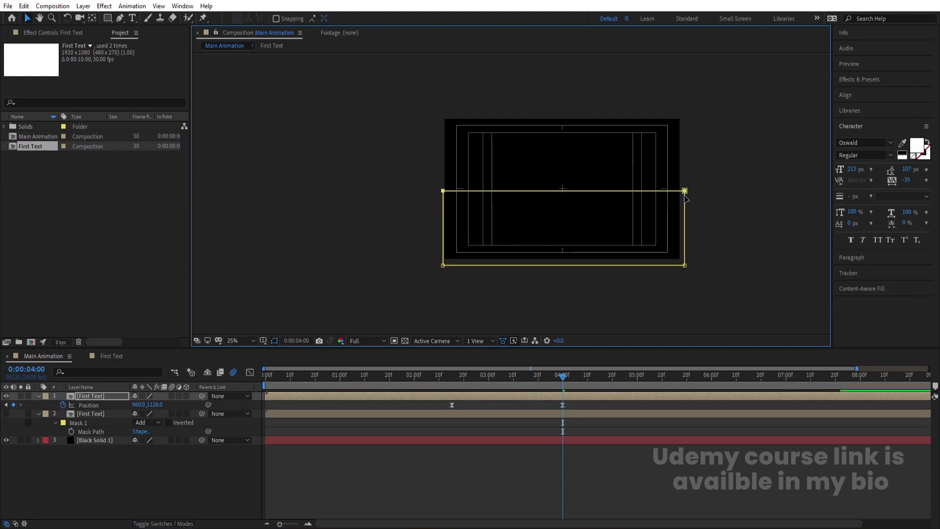
{"action": "left_click", "coordinate": [550, 474]}
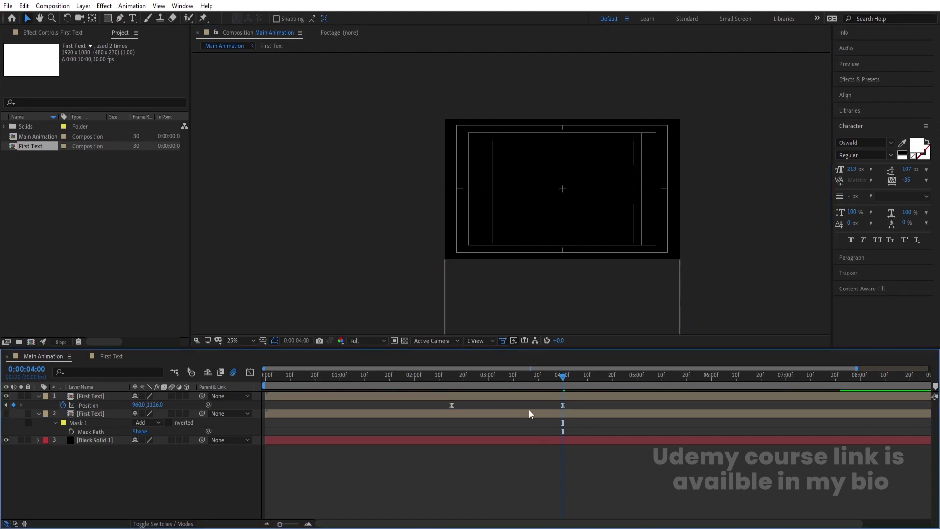
- Fit the view up to 100% and preview the split transition at Quarter resolution with both First Text layers visible
{"action": "left_click_drag", "start_coordinate": [503, 376], "coordinate": [446, 379]}
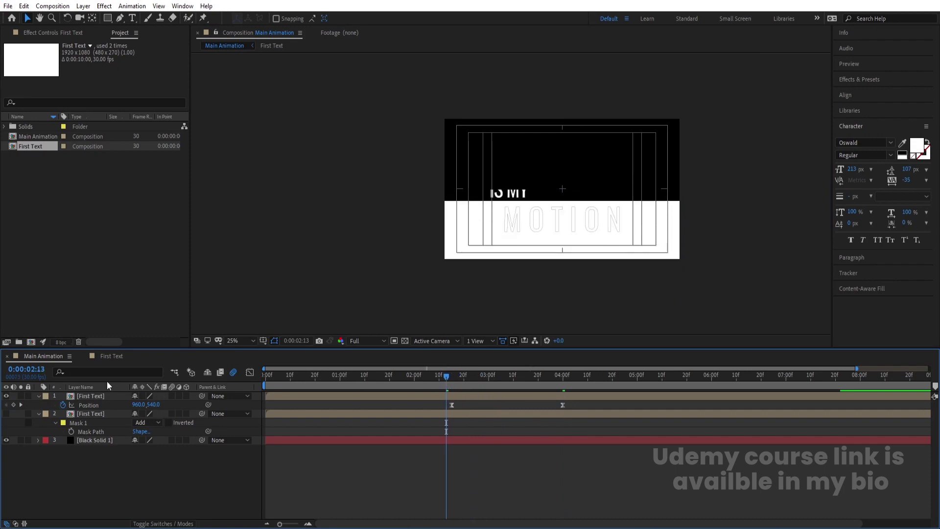
{"action": "left_click", "coordinate": [233, 341]}
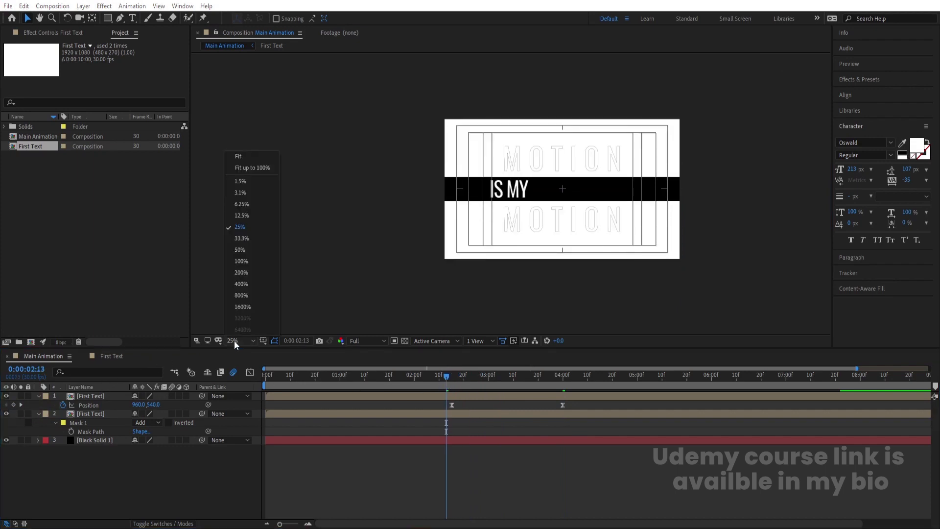
{"action": "left_click", "coordinate": [241, 167]}
{"action": "key", "text": "space"}
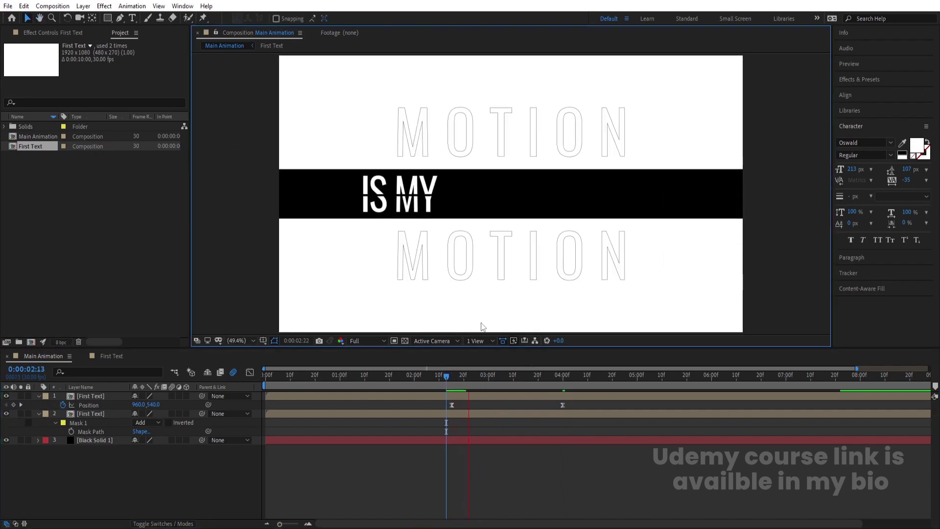
{"action": "left_click", "coordinate": [359, 342]}
{"action": "left_click", "coordinate": [368, 401]}
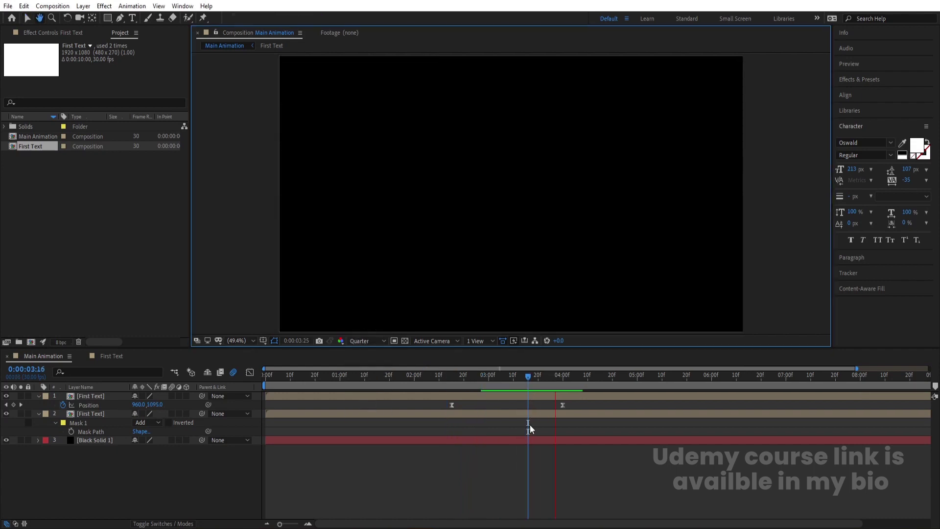
{"action": "left_click", "coordinate": [437, 474]}
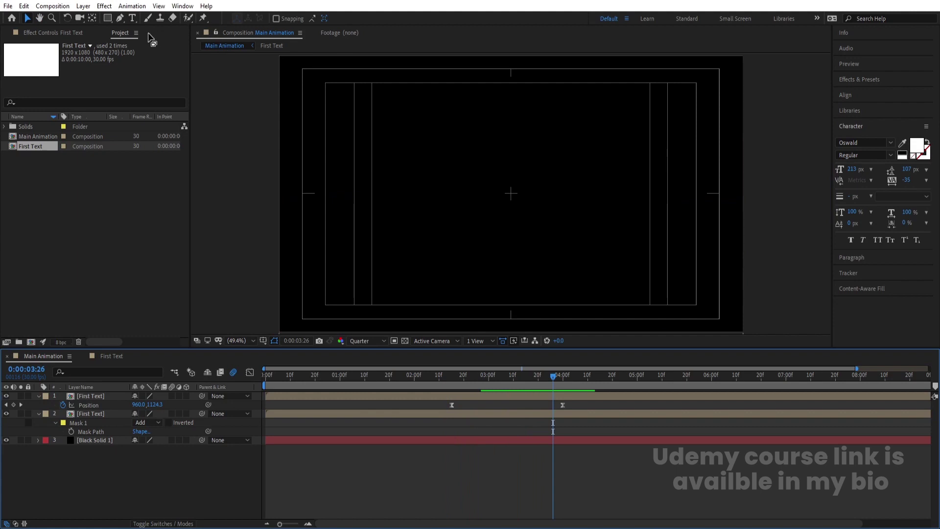
- Create a white text layer reading "LOVE" in the Main Animation composition
{"action": "left_click", "coordinate": [133, 19]}
{"action": "left_click", "coordinate": [433, 216]}
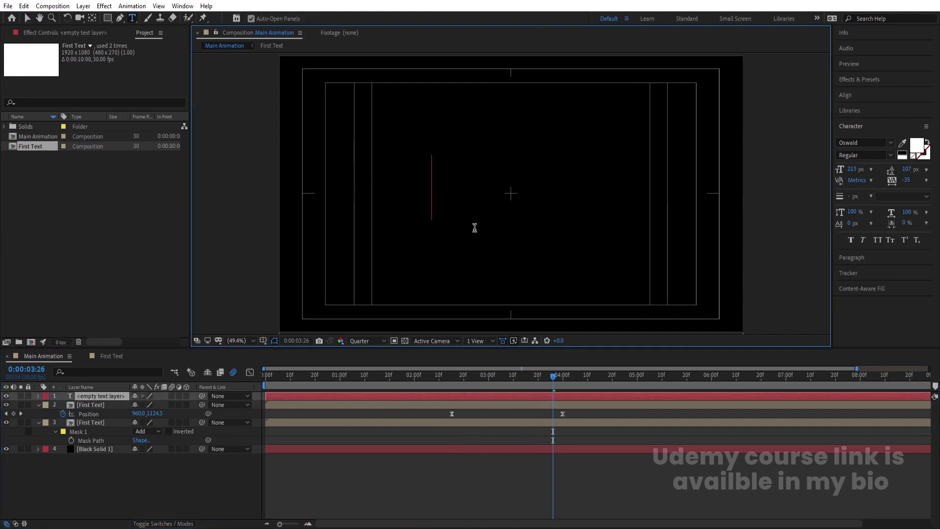
{"action": "type", "text": "LOVE"}
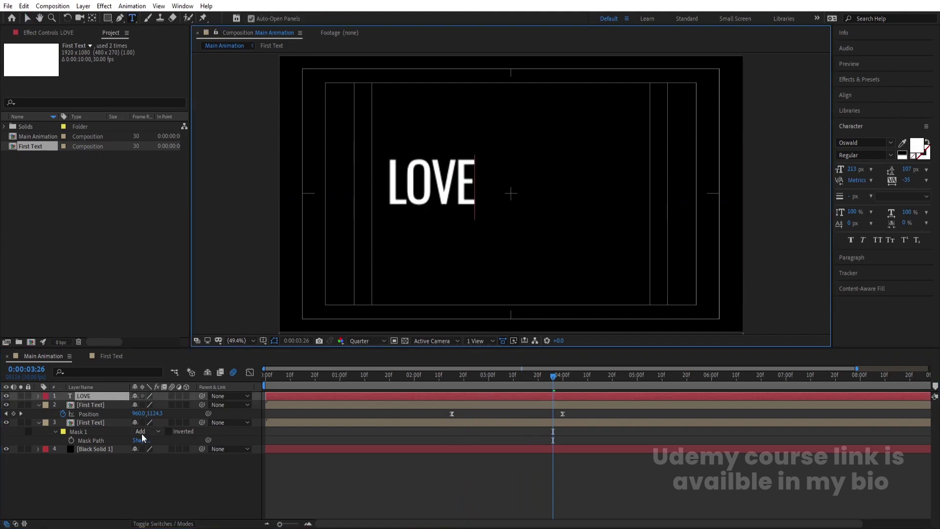
{"action": "left_click", "coordinate": [129, 452]}
{"action": "left_click", "coordinate": [96, 397]}
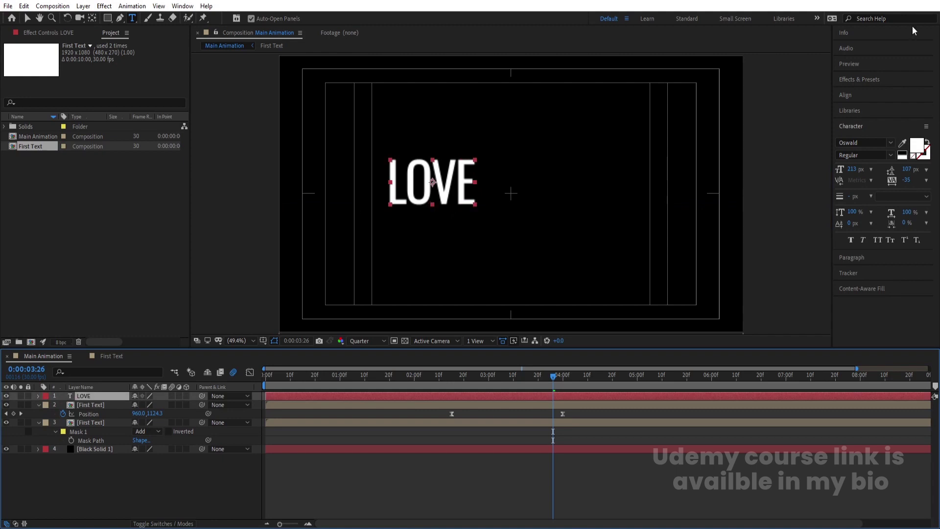
- Centre the LOVE text horizontally and vertically in the composition and place its layer directly above Black Solid 1
{"action": "left_click", "coordinate": [845, 95]}
{"action": "left_click", "coordinate": [858, 121]}
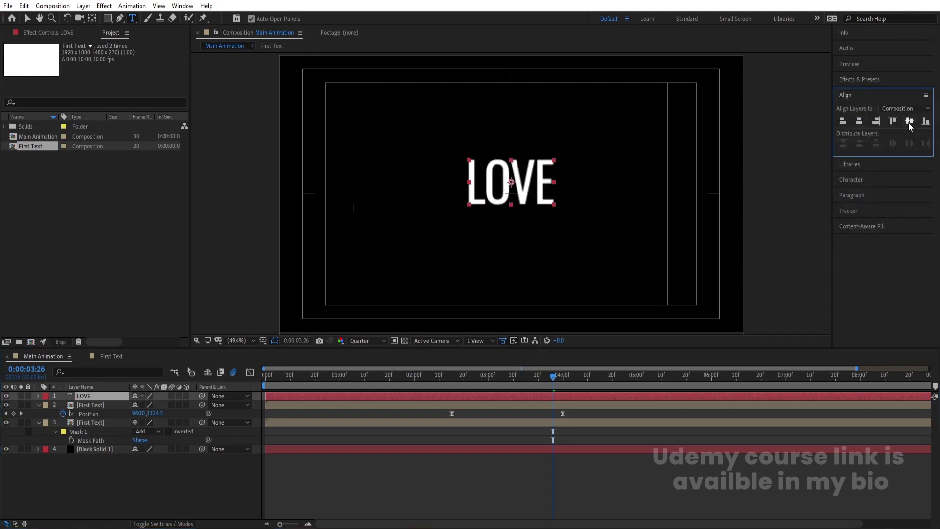
{"action": "left_click", "coordinate": [909, 121]}
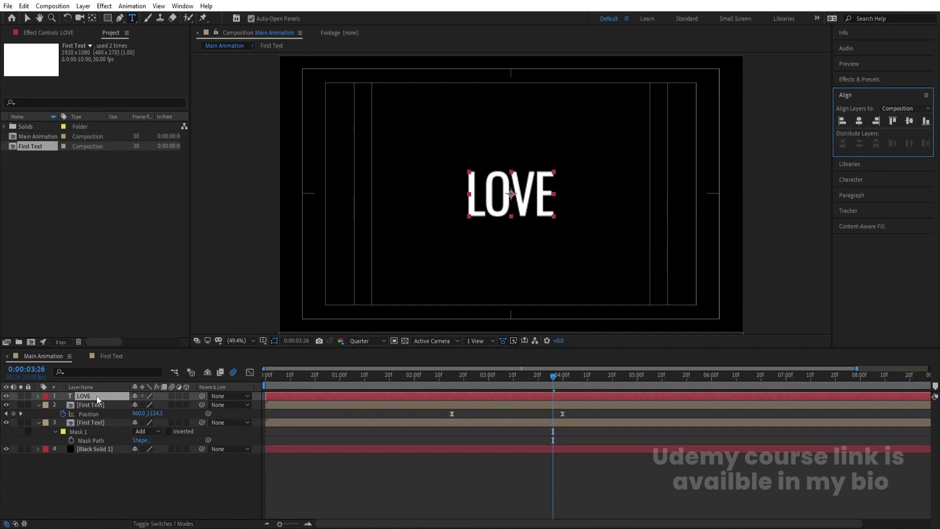
{"action": "left_click_drag", "start_coordinate": [96, 395], "coordinate": [108, 431]}
- Trim the start of the LOVE and Black Solid 1 layers to 0:00:02:15 and preview the split transition
{"action": "key", "text": "j"}
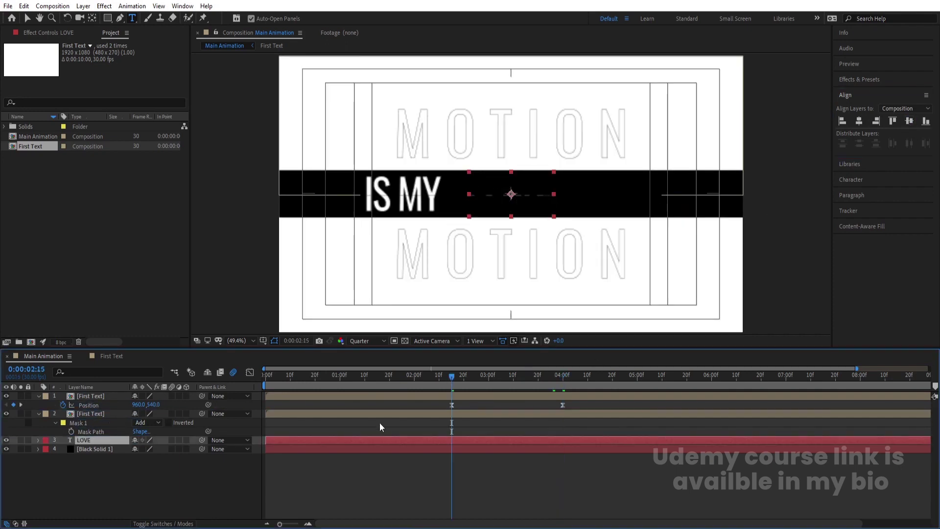
{"action": "key", "text": "Home"}
{"action": "key", "text": "space"}
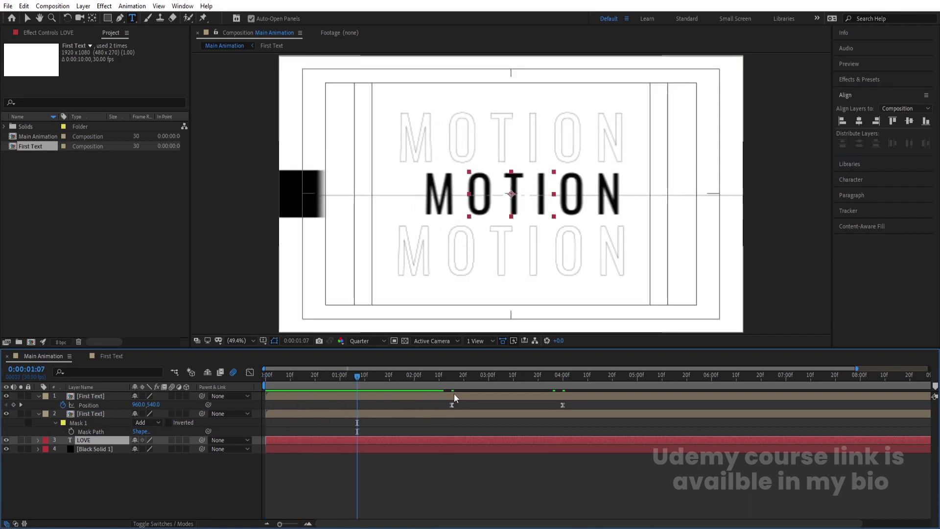
{"action": "left_click", "coordinate": [444, 448], "text": "ctrl"}
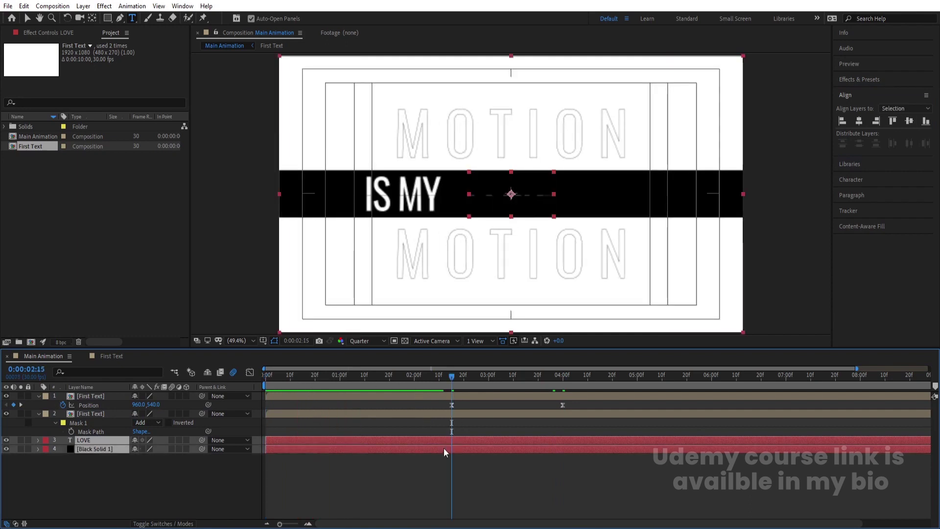
{"action": "key", "text": "alt+bracketleft"}
{"action": "key", "text": "space"}
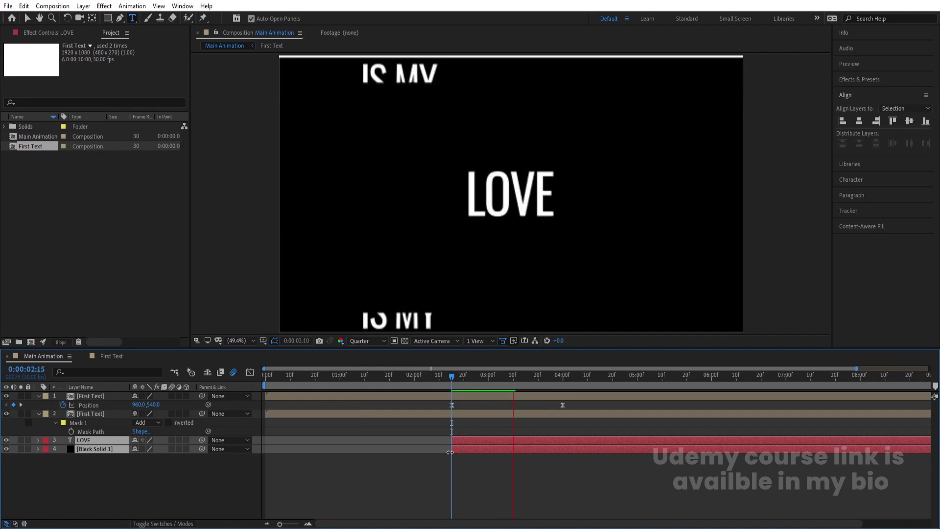
{"action": "left_click", "coordinate": [543, 456]}
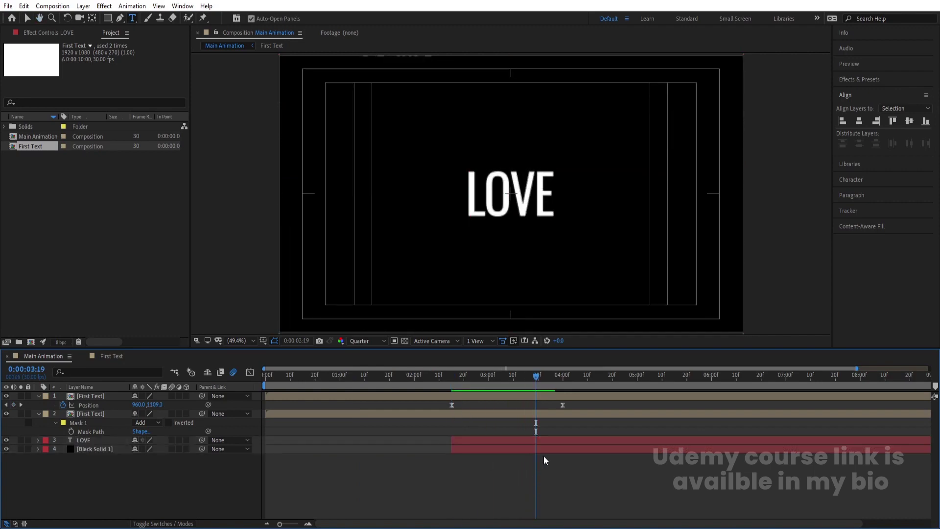
- Keyframe the LOVE layer's scale at 100% at 0:00:03:19 and at 444% at 0:00:04:29
{"action": "left_click", "coordinate": [545, 437]}
{"action": "left_click", "coordinate": [551, 440]}
{"action": "key", "text": "s"}
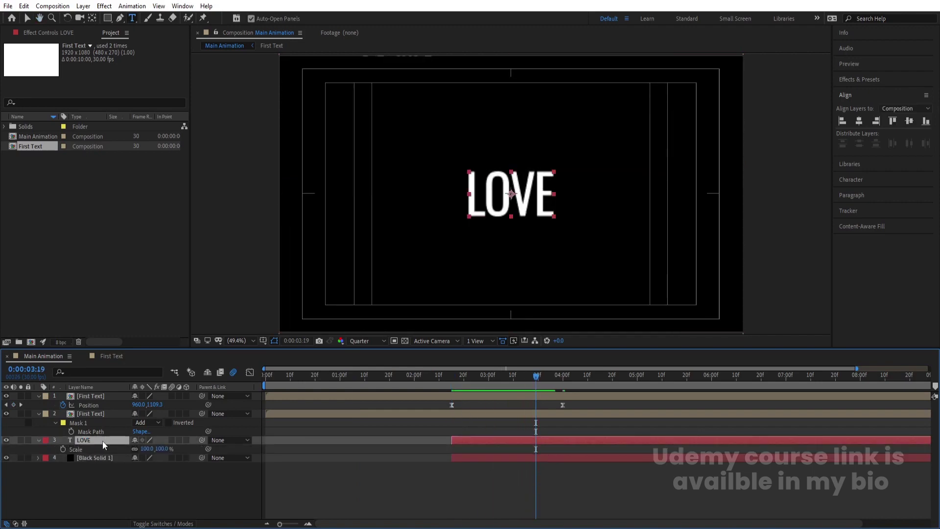
{"action": "left_click", "coordinate": [62, 448]}
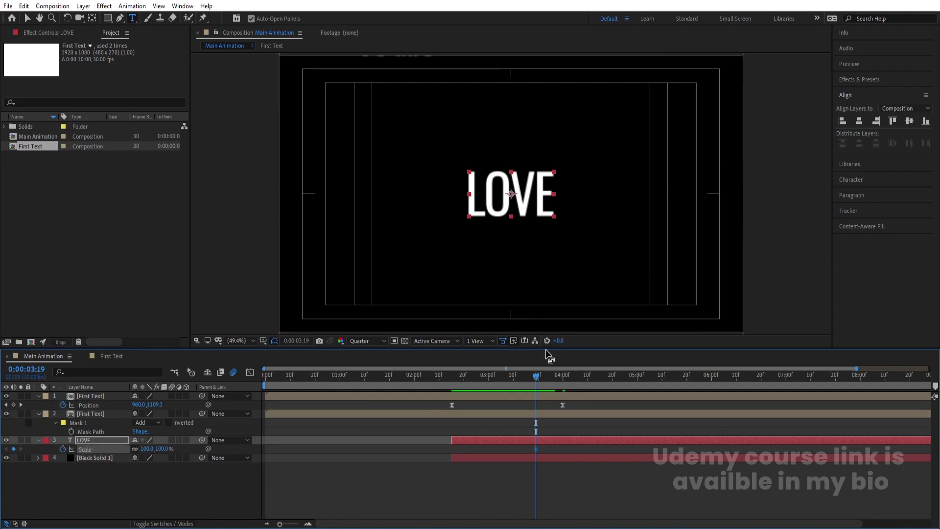
{"action": "left_click", "coordinate": [634, 376]}
{"action": "left_click_drag", "start_coordinate": [147, 448], "coordinate": [274, 406]}
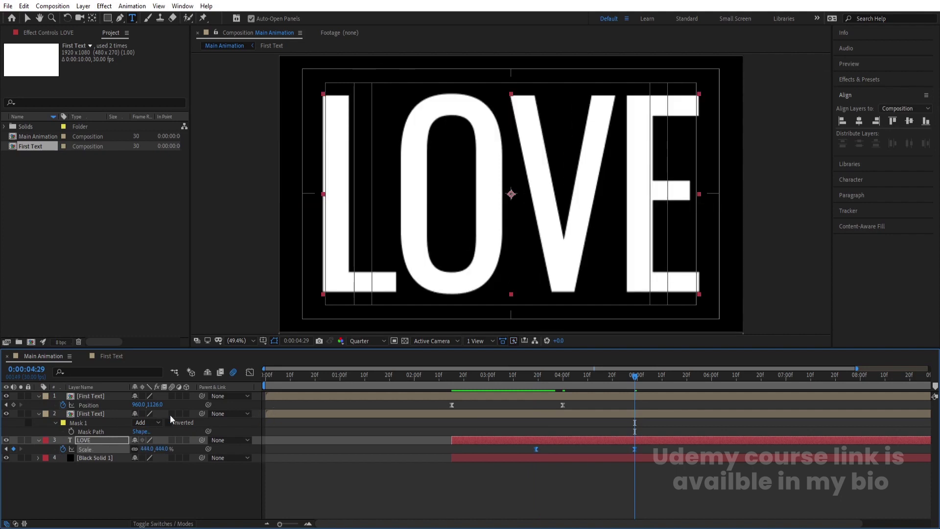
- Shape the LOVE scale animation's speed graph into a steep peak midway between its keyframes and preview it
{"action": "left_click", "coordinate": [245, 372]}
{"action": "left_click_drag", "start_coordinate": [501, 453], "coordinate": [584, 495]}
{"action": "left_click", "coordinate": [526, 375]}
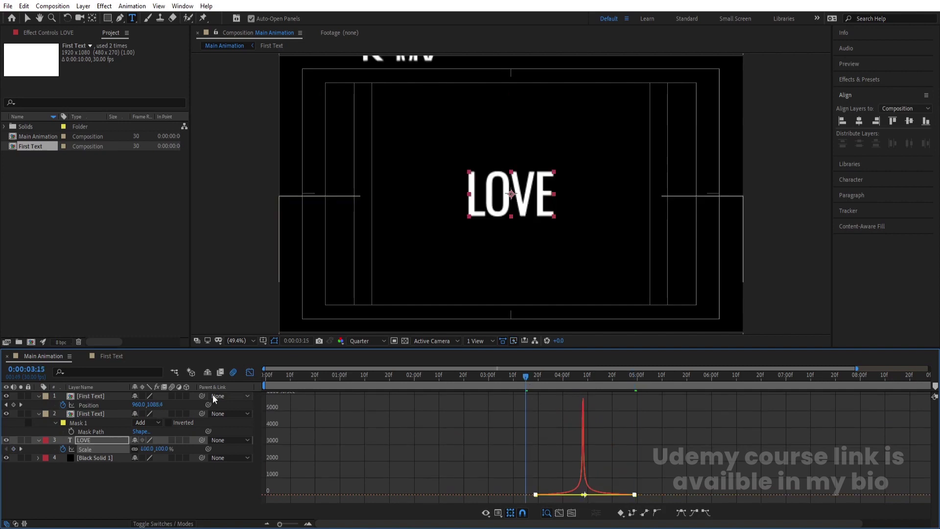
{"action": "left_click", "coordinate": [245, 372]}
{"action": "key", "text": "space"}
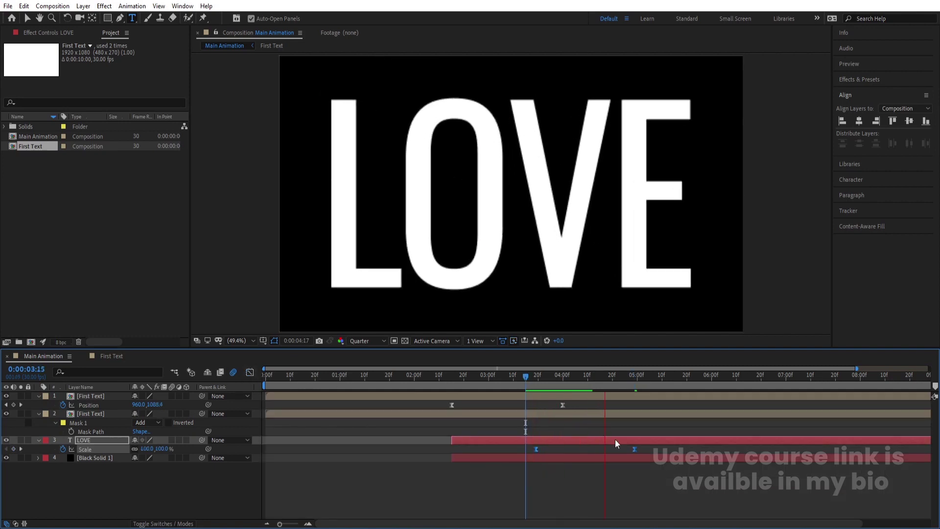
{"action": "left_click", "coordinate": [645, 483]}
- Retime the LOVE scale keyframes to about 0:00:03:16 and 0:00:04:11 and review the faster growth
{"action": "left_click", "coordinate": [542, 378]}
{"action": "left_click", "coordinate": [466, 376]}
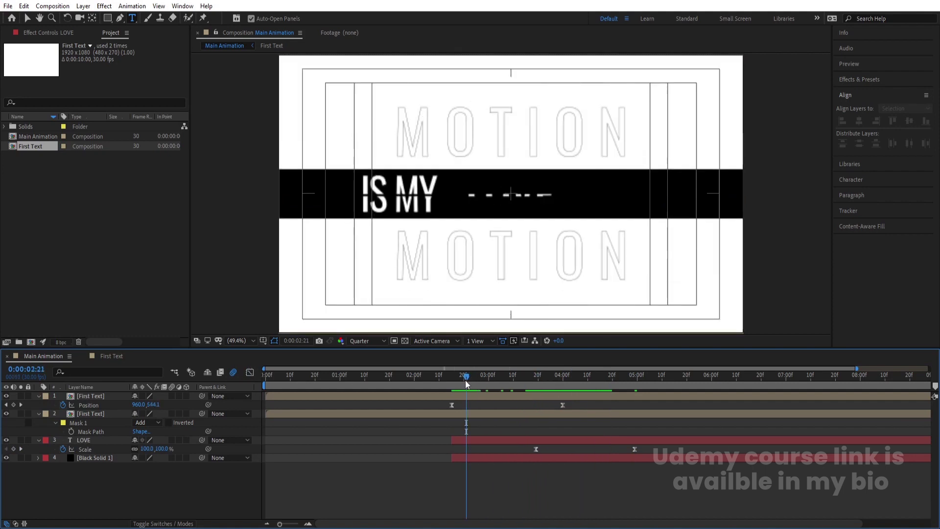
{"action": "left_click", "coordinate": [533, 377]}
{"action": "key", "text": "apostrophe"}
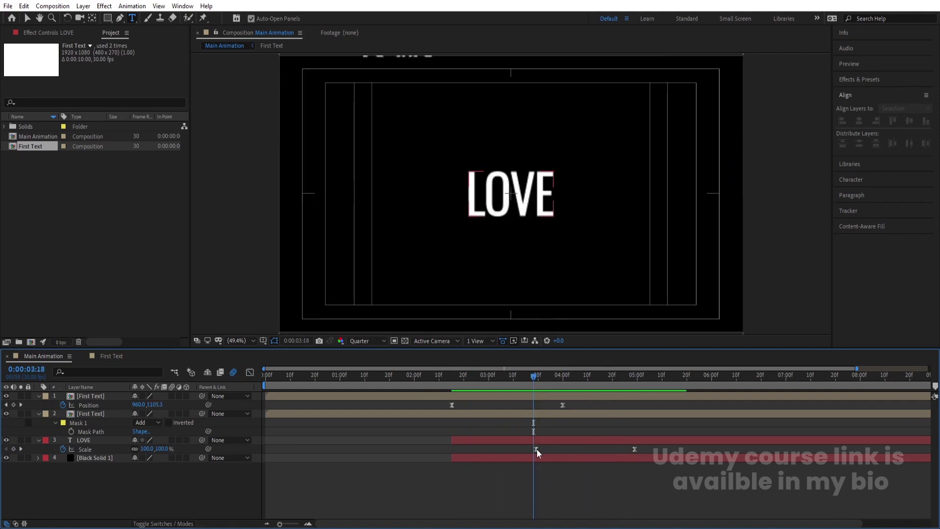
{"action": "left_click_drag", "start_coordinate": [537, 448], "coordinate": [530, 449]}
{"action": "left_click_drag", "start_coordinate": [634, 448], "coordinate": [587, 447]}
{"action": "key", "text": "space"}
{"action": "key", "text": "space"}
{"action": "left_click", "coordinate": [524, 375]}
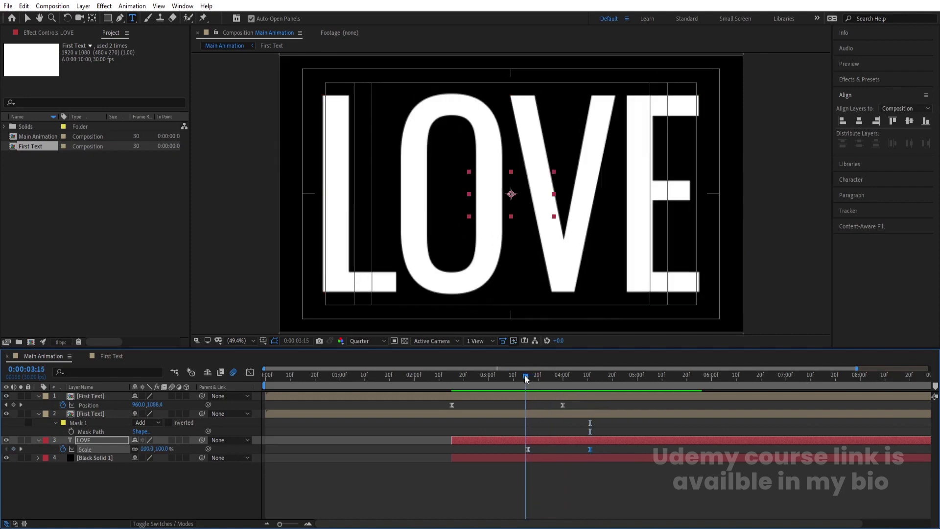
{"action": "left_click_drag", "start_coordinate": [525, 375], "coordinate": [579, 390]}
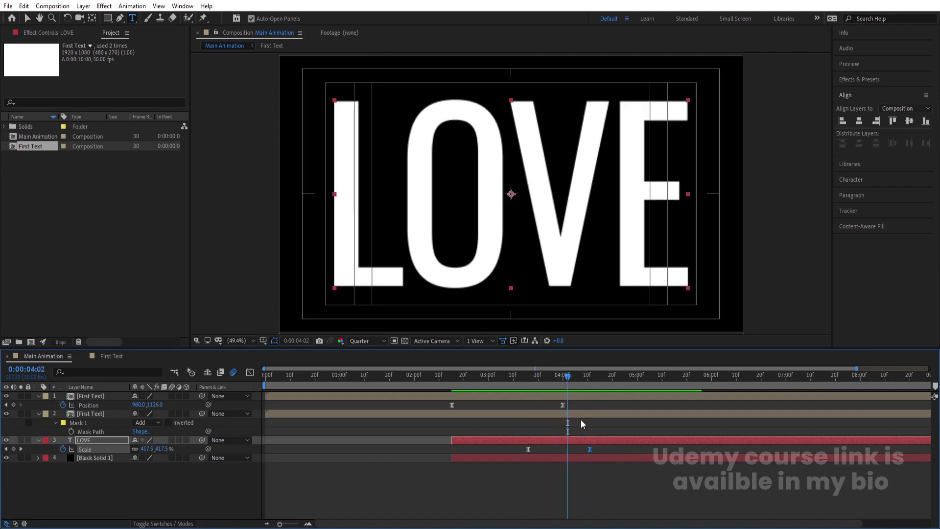
- Keyframe LOVE's position at 0:00:04:03, and at 0:00:05:00 move it horizontally off the composition to X 6393
{"action": "key", "text": "p"}
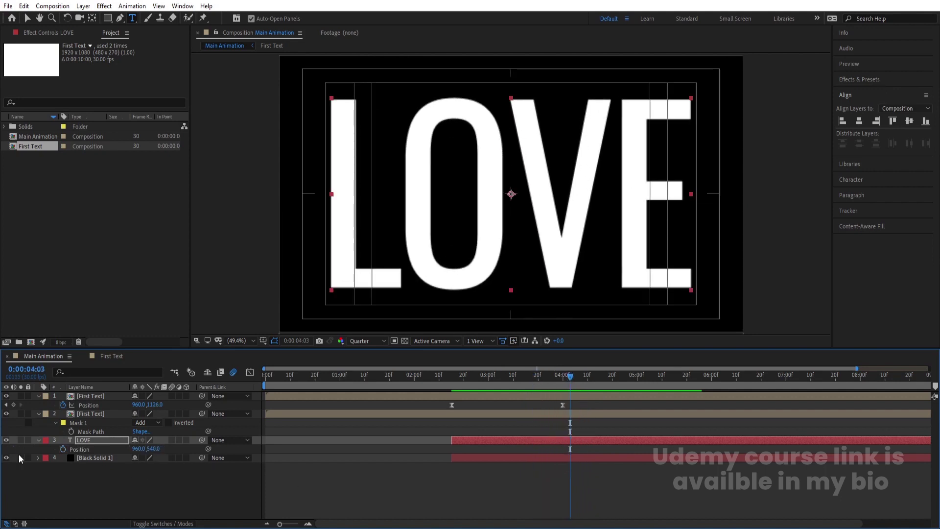
{"action": "left_click", "coordinate": [63, 449]}
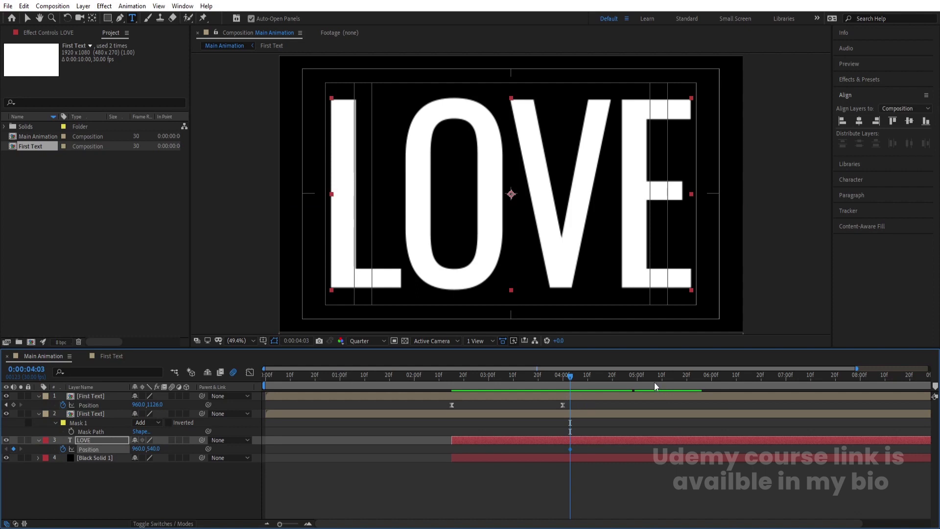
{"action": "left_click_drag", "start_coordinate": [659, 377], "coordinate": [637, 376]}
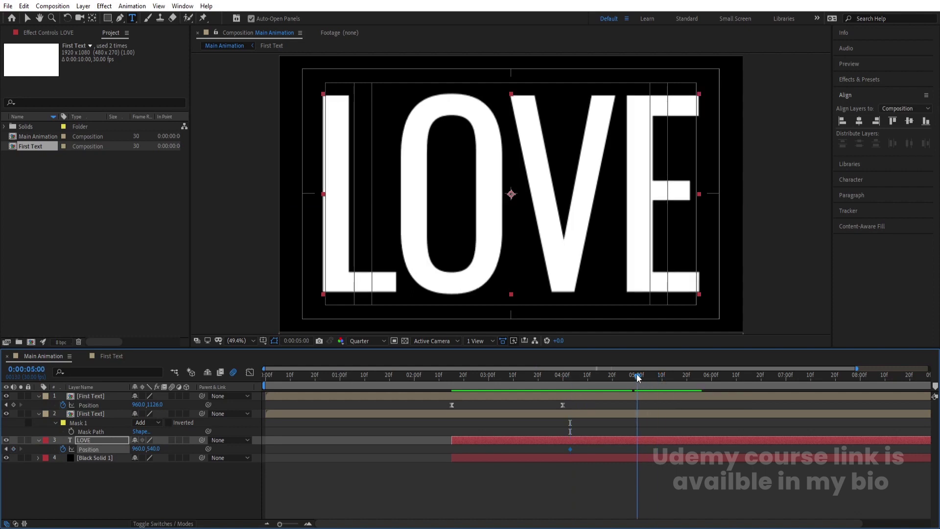
{"action": "left_click_drag", "start_coordinate": [137, 448], "coordinate": [397, 447]}
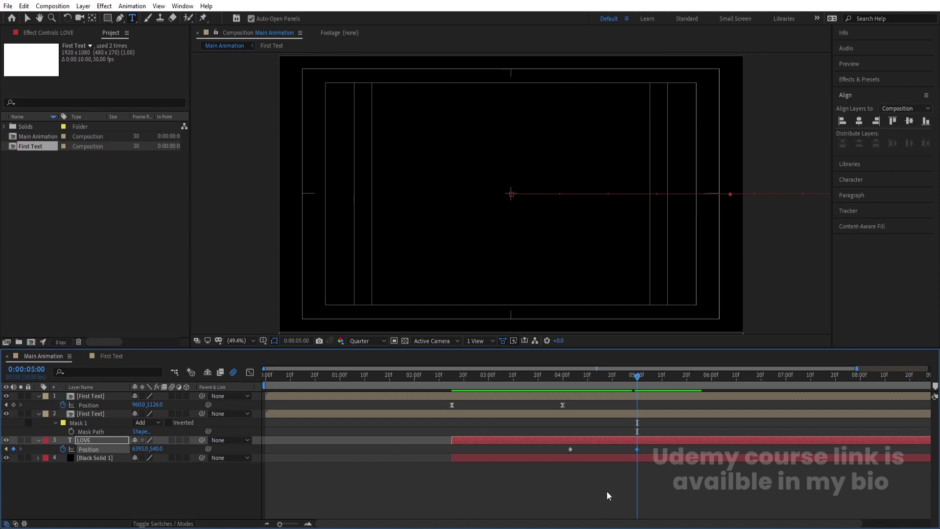
- At 0:00:05:00, bring the LOVE text back to just outside the composition's right edge, at position 2945, 540
{"action": "key", "text": "comma"}
{"action": "key", "text": "comma"}
{"action": "key", "text": "comma"}
{"action": "key", "text": "comma"}
{"action": "key", "text": "v"}
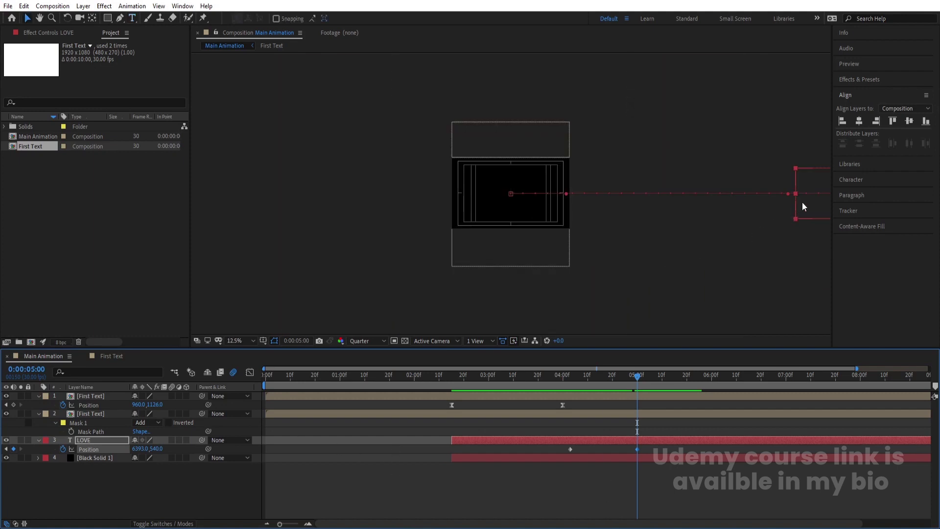
{"action": "left_click_drag", "start_coordinate": [802, 201], "coordinate": [588, 186]}
{"action": "scroll", "coordinate": [588, 186], "scroll_direction": "up", "scroll_amount": 4}
{"action": "key", "text": "ctrl+z"}
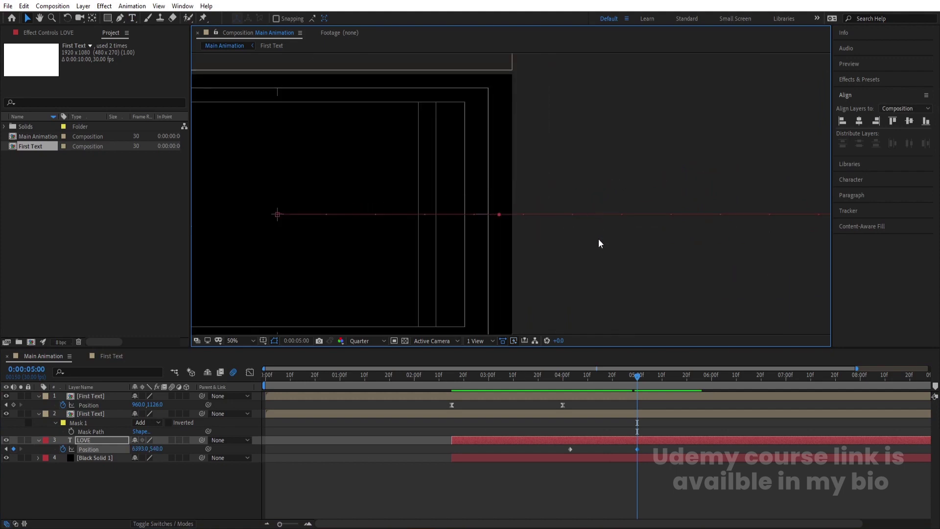
{"action": "key", "text": "comma"}
{"action": "key", "text": "comma"}
{"action": "key", "text": "comma"}
{"action": "key", "text": "comma"}
{"action": "left_click_drag", "start_coordinate": [744, 215], "coordinate": [546, 212]}
{"action": "key", "text": "period"}
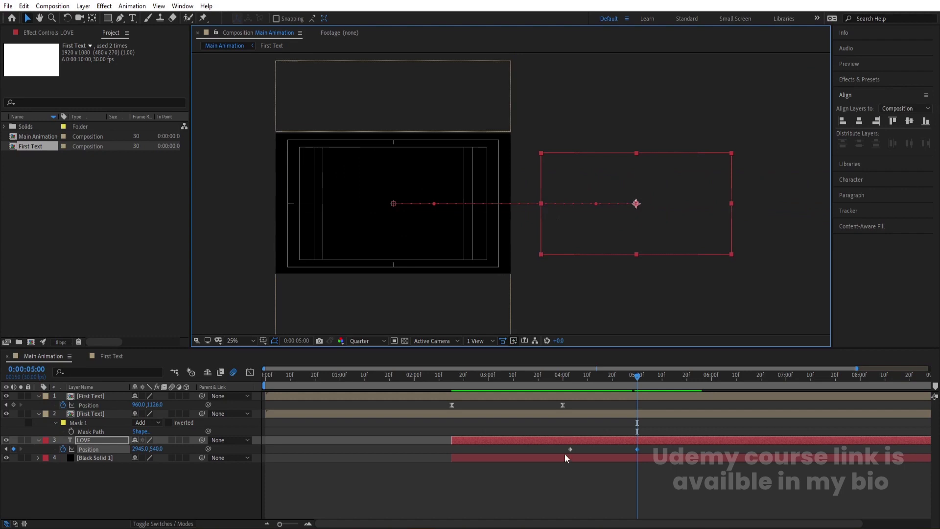
- Ease both LOVE position keyframes, steepen their speed curve, and preview the slide-out from 0:00:03:17
{"action": "left_click_drag", "start_coordinate": [551, 444], "coordinate": [659, 458]}
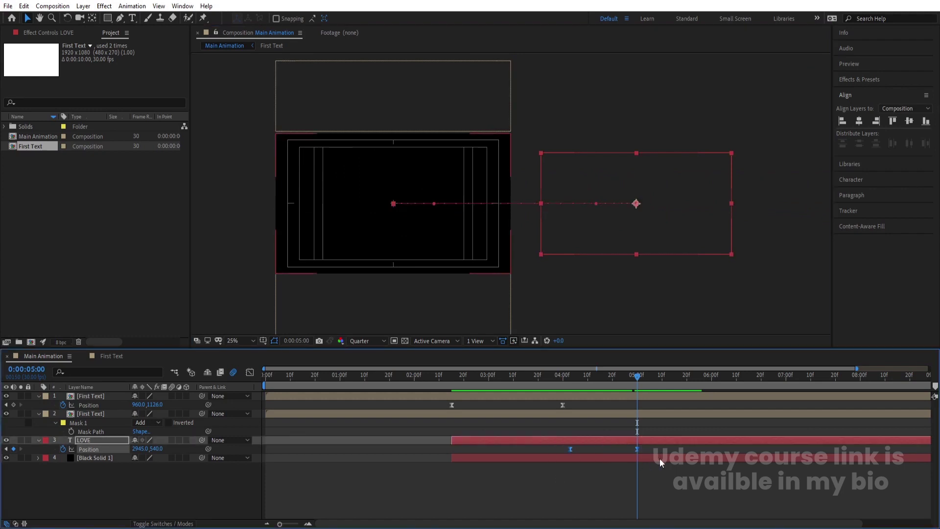
{"action": "left_click", "coordinate": [250, 373]}
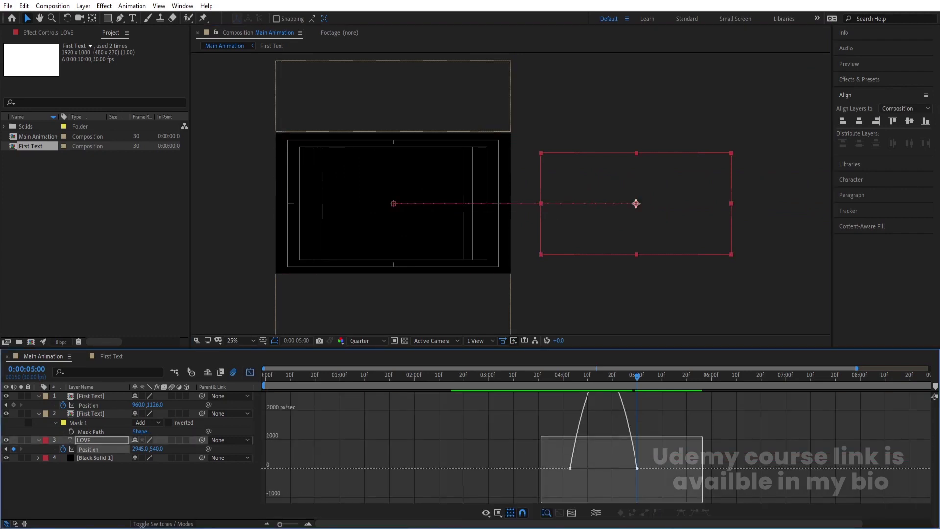
{"action": "left_click_drag", "start_coordinate": [625, 494], "coordinate": [598, 492]}
{"action": "left_click", "coordinate": [249, 373]}
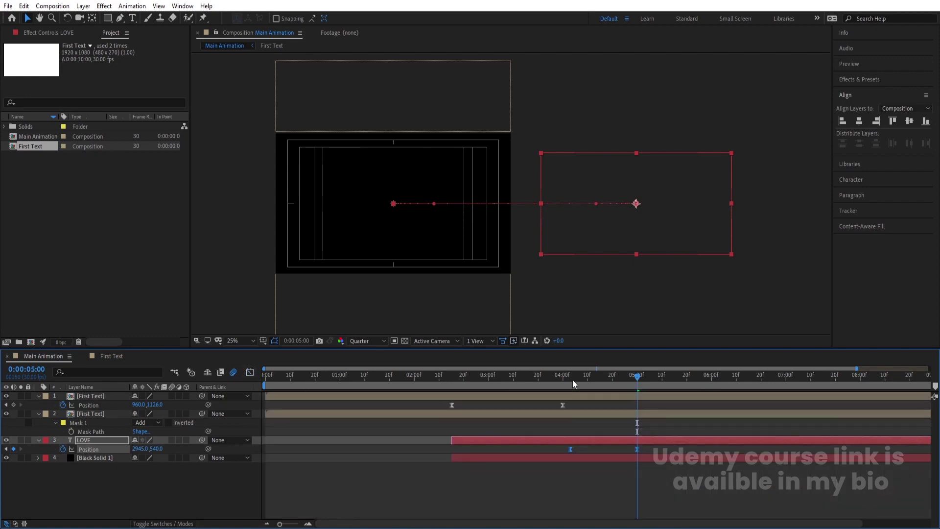
{"action": "left_click_drag", "start_coordinate": [572, 384], "coordinate": [531, 373]}
{"action": "key", "text": "space"}
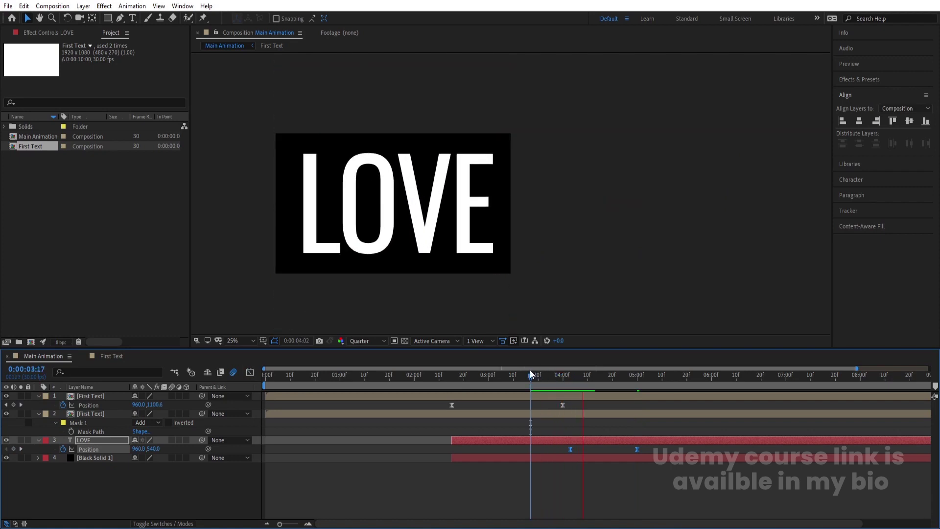
{"action": "key", "text": "space"}
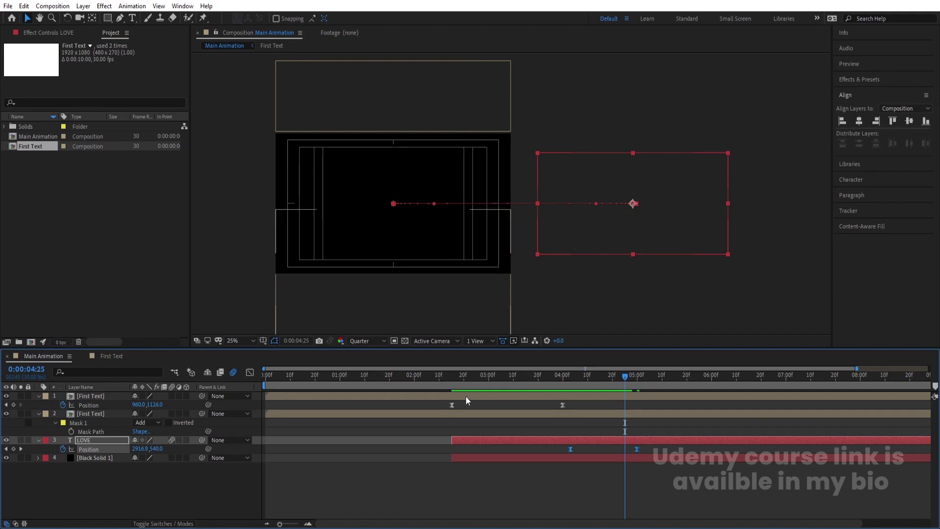
- Pre-compose the LOVE and Black Solid 1 layers into a new composition named "Love Text"
{"action": "left_click", "coordinate": [453, 386]}
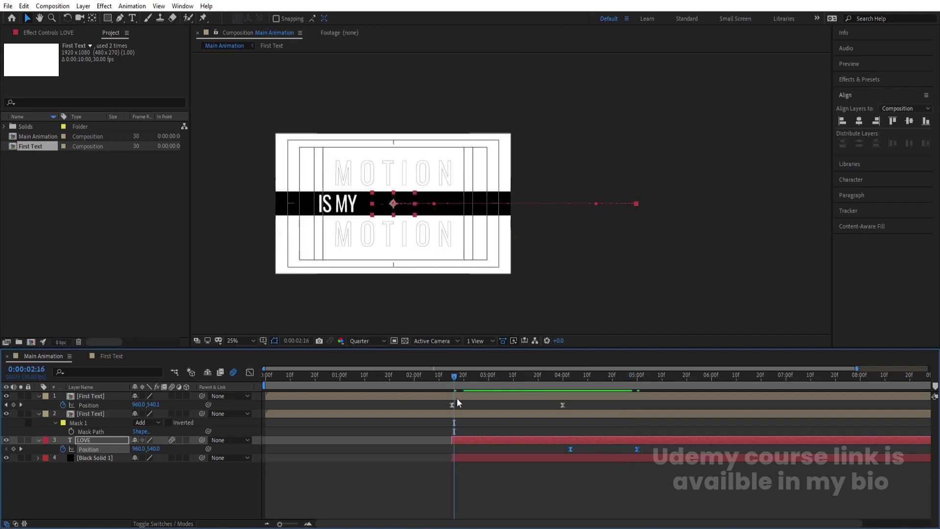
{"action": "left_click", "coordinate": [122, 456]}
{"action": "left_click", "coordinate": [104, 445], "text": "ctrl"}
{"action": "key", "text": "Page_Up"}
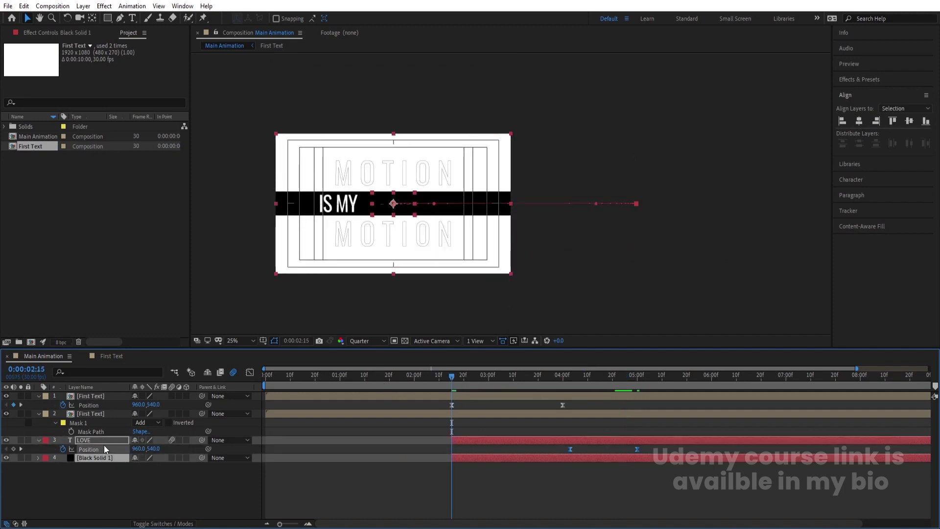
{"action": "key", "text": "ctrl+shift+c"}
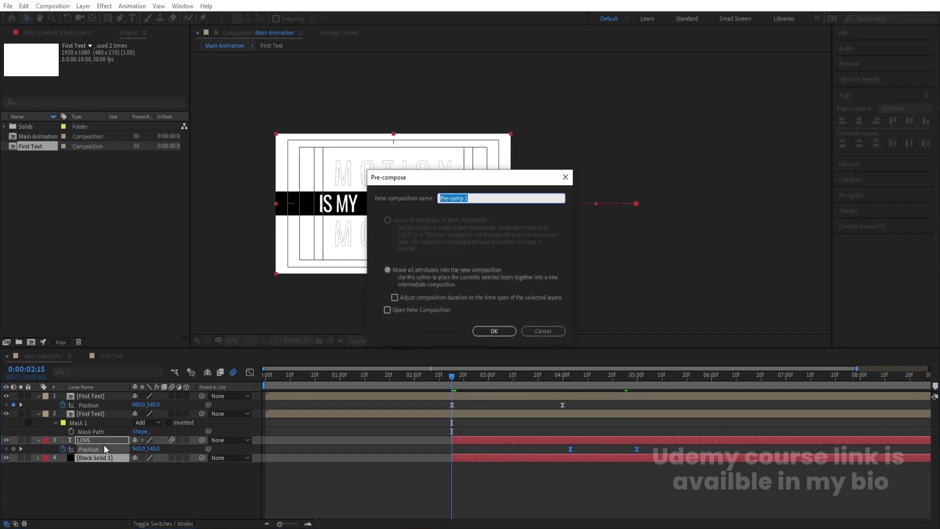
{"action": "type", "text": "Love Text"}
{"action": "key", "text": "Return"}
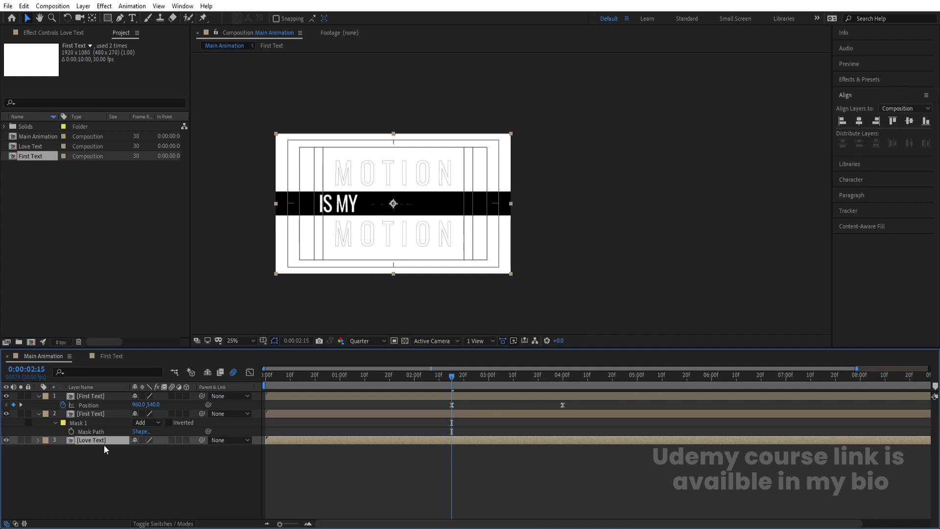
- Trim the start of the Love Text layer to 0:00:02:15 and preview the whole transition fitted to the viewer
{"action": "key", "text": "alt+bracketleft"}
{"action": "left_click", "coordinate": [234, 338]}
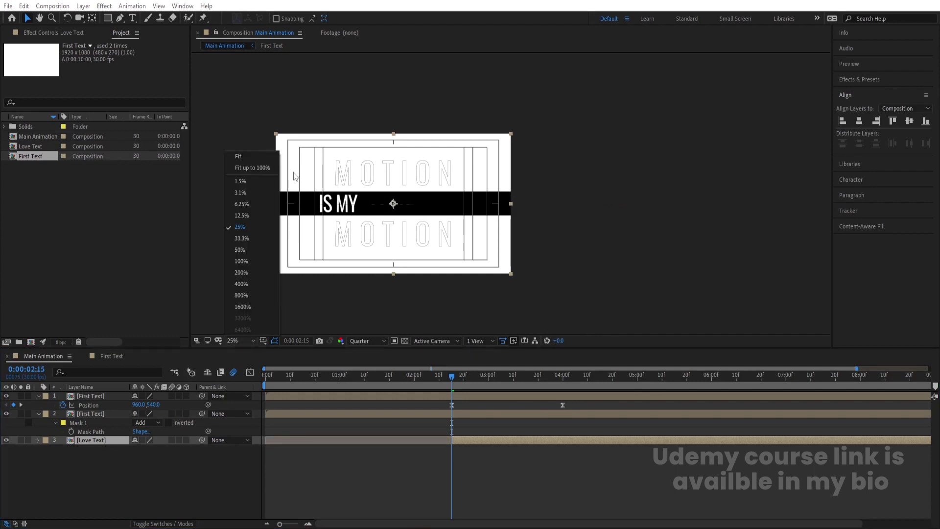
{"action": "left_click", "coordinate": [237, 157]}
{"action": "key", "text": "space"}
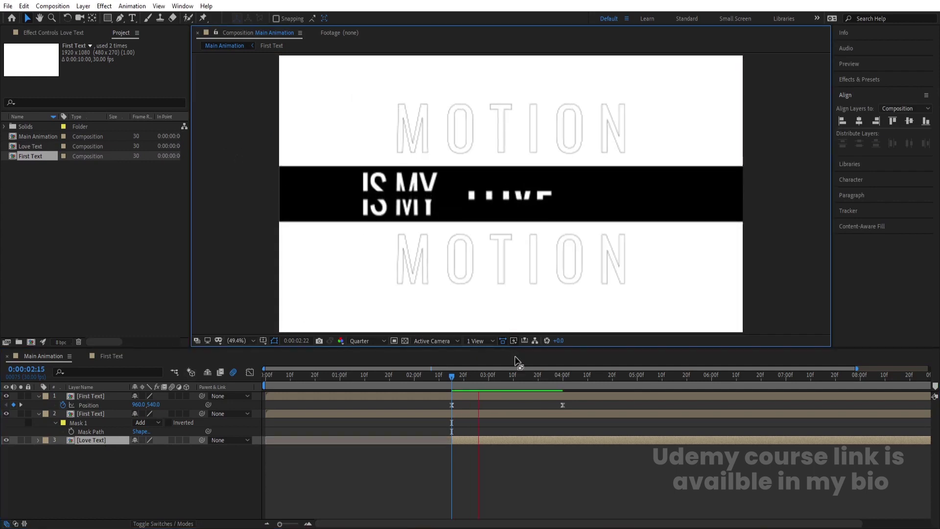
{"action": "key", "text": "space"}
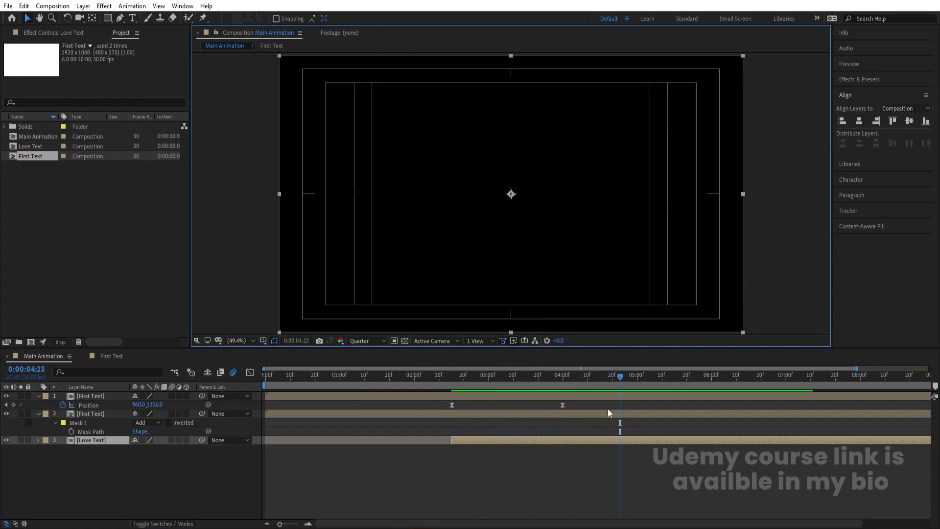
- Trim the ends of both First Text layers to their last position keyframes at 0:00:04:00
{"action": "left_click_drag", "start_coordinate": [616, 380], "coordinate": [609, 378]}
{"action": "left_click", "coordinate": [283, 425]}
{"action": "key", "text": "ctrl+grave"}
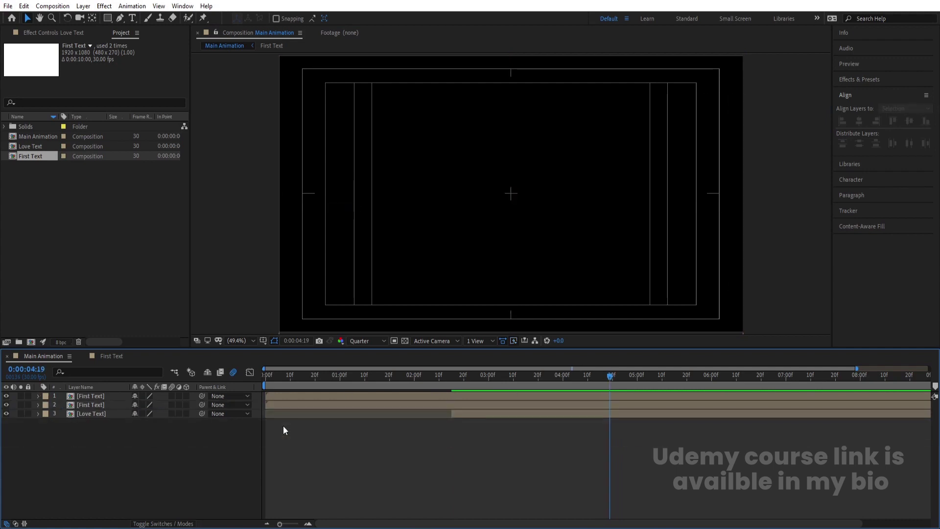
{"action": "left_click", "coordinate": [96, 403]}
{"action": "left_click", "coordinate": [91, 396], "text": "shift"}
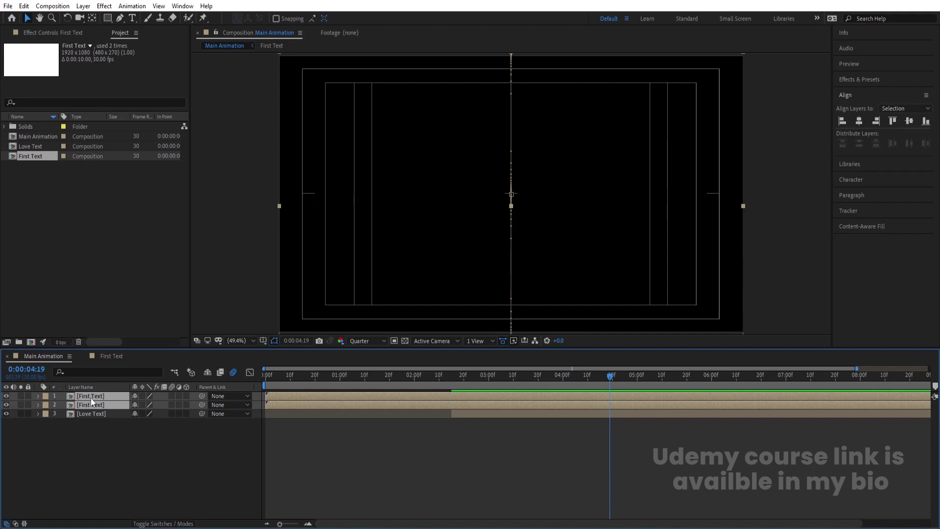
{"action": "key", "text": "u"}
{"action": "key", "text": "j"}
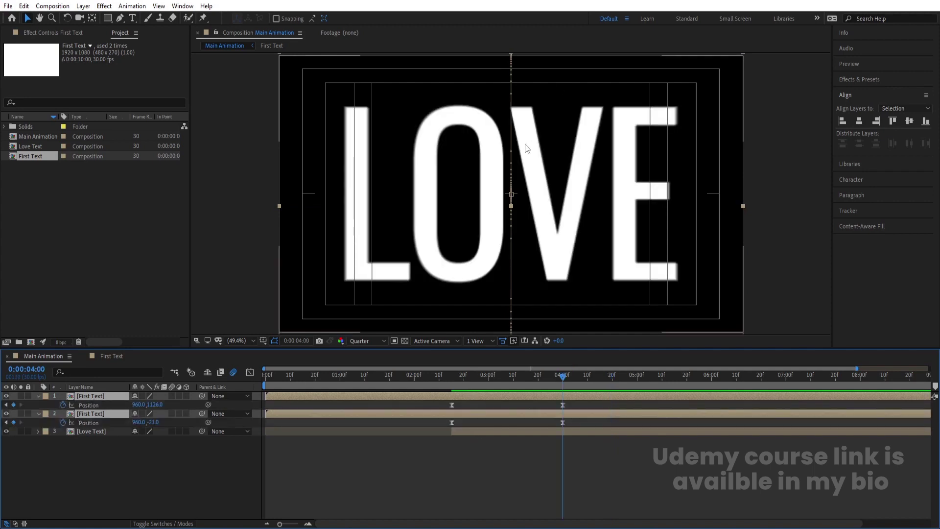
{"action": "key", "text": "alt+bracketright"}
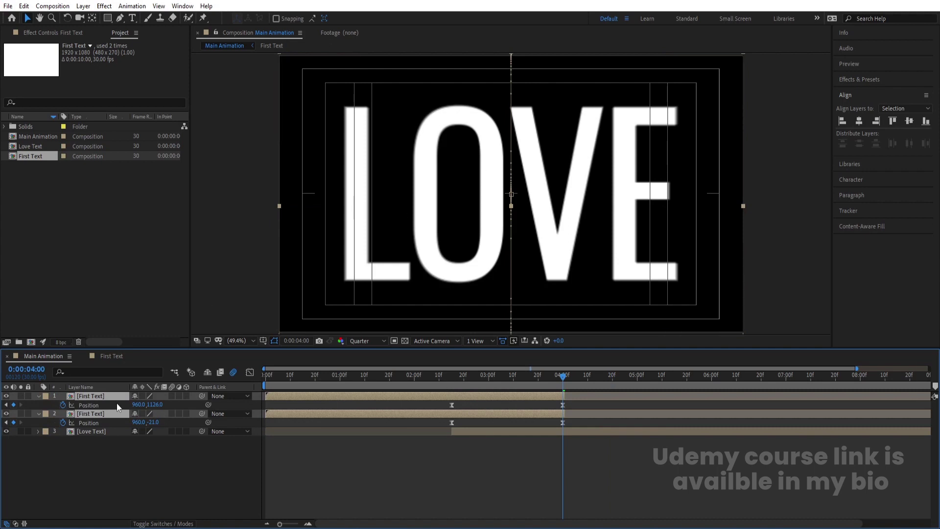
- Duplicate both First Text layers, place the copies above all other layers, and start them at 0:00:04:19
{"action": "key", "text": "ctrl+d"}
{"action": "left_click_drag", "start_coordinate": [100, 424], "coordinate": [99, 404]}
{"action": "key", "text": "space"}
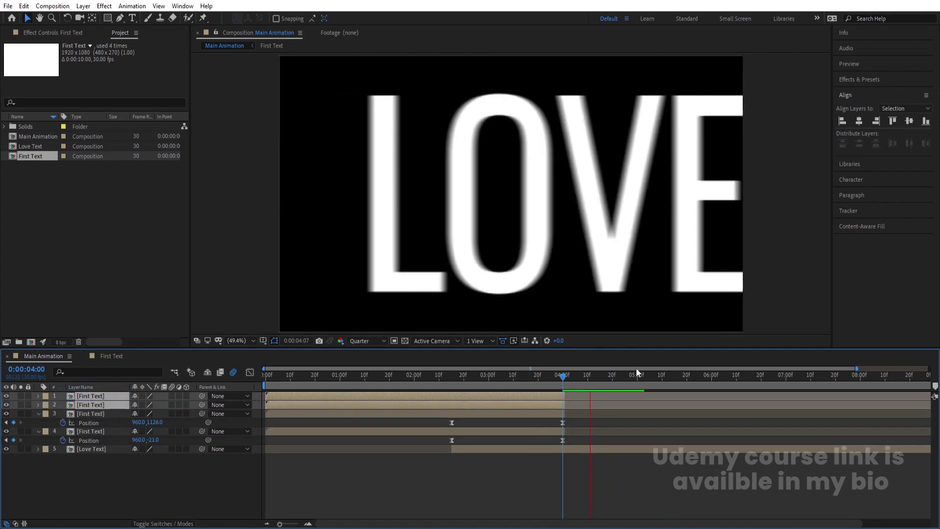
{"action": "left_click_drag", "start_coordinate": [620, 376], "coordinate": [610, 377]}
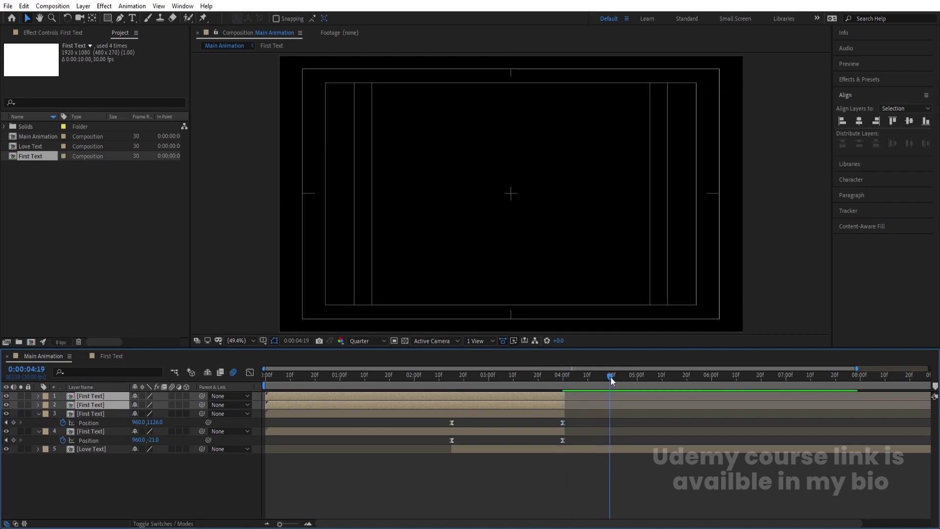
{"action": "key", "text": "bracketleft"}
{"action": "left_click", "coordinate": [641, 484]}
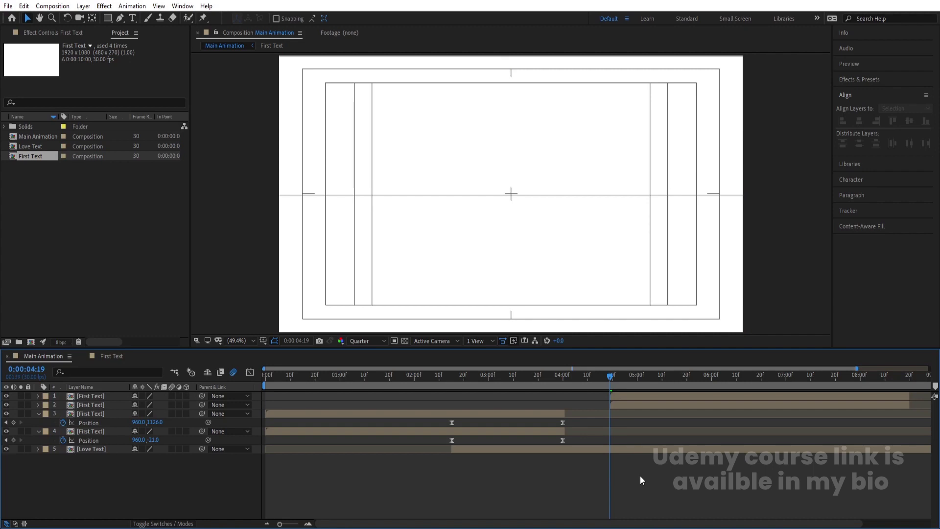
- Apply a Tint effect with swapped colors to the upper duplicated First Text layer and copy it to the second duplicate
{"action": "left_click", "coordinate": [616, 396]}
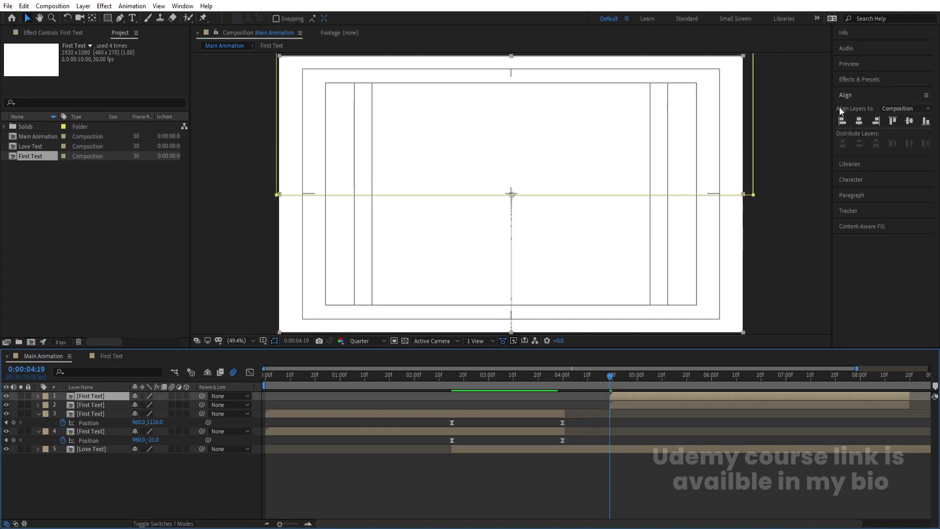
{"action": "left_click", "coordinate": [859, 79]}
{"action": "left_click", "coordinate": [865, 93]}
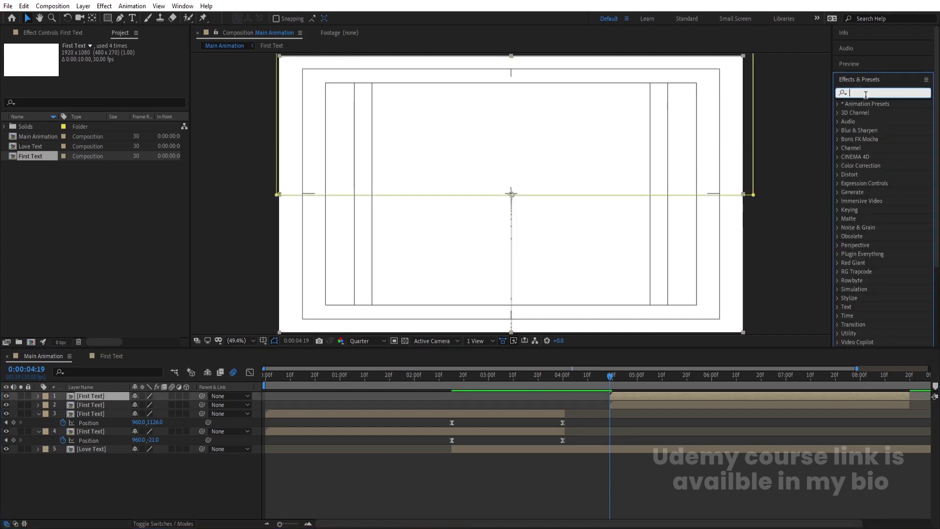
{"action": "type", "text": "tint"}
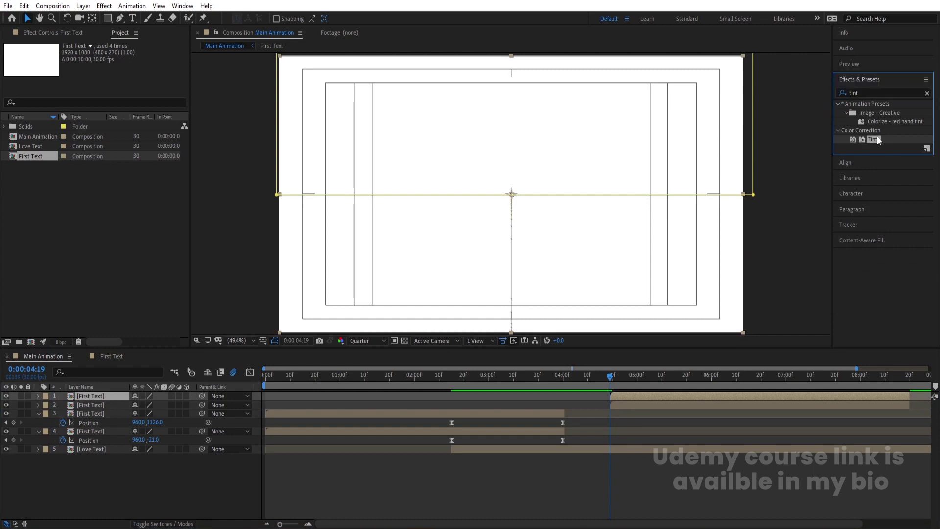
{"action": "double_click", "coordinate": [874, 139]}
{"action": "left_click", "coordinate": [123, 89]}
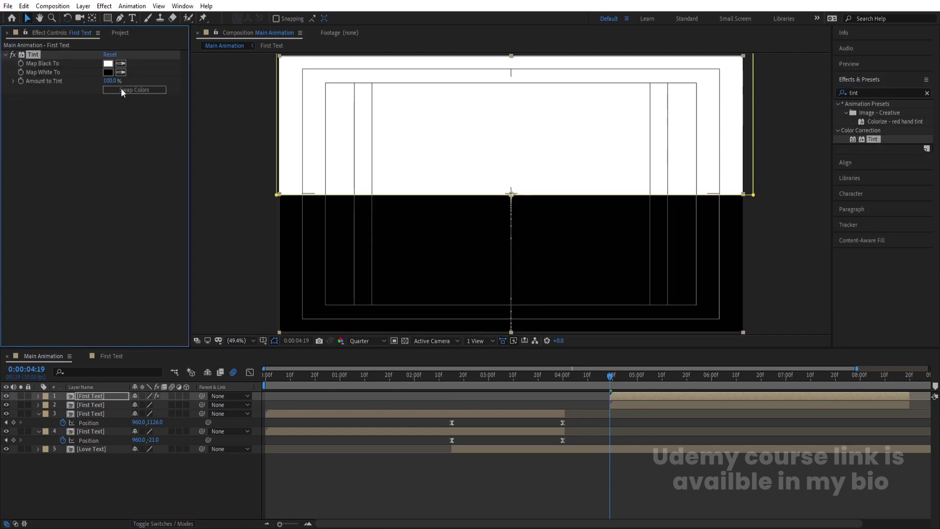
{"action": "left_click", "coordinate": [101, 407]}
{"action": "key", "text": "ctrl+v"}
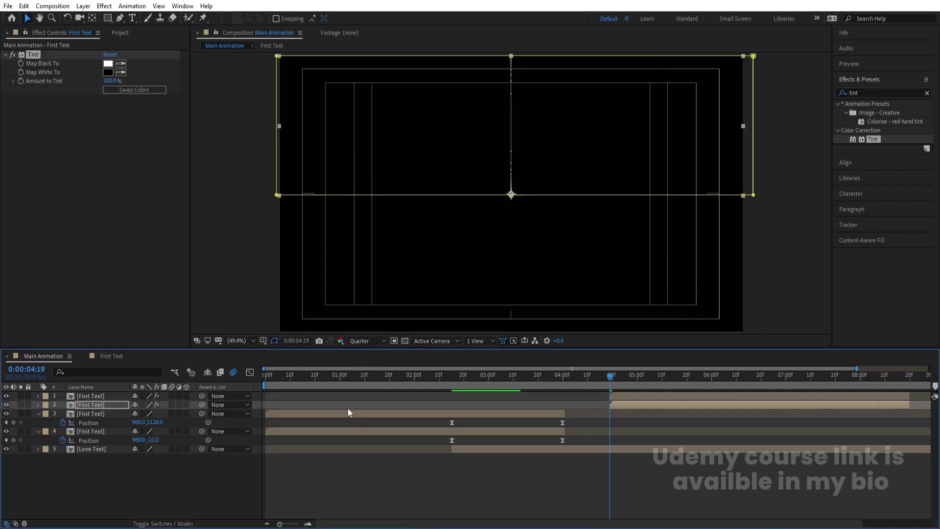
- Preview the color-inverted First Text section, checking it at Full resolution and playing it at Quarter
{"action": "left_click", "coordinate": [345, 446]}
{"action": "key", "text": "space"}
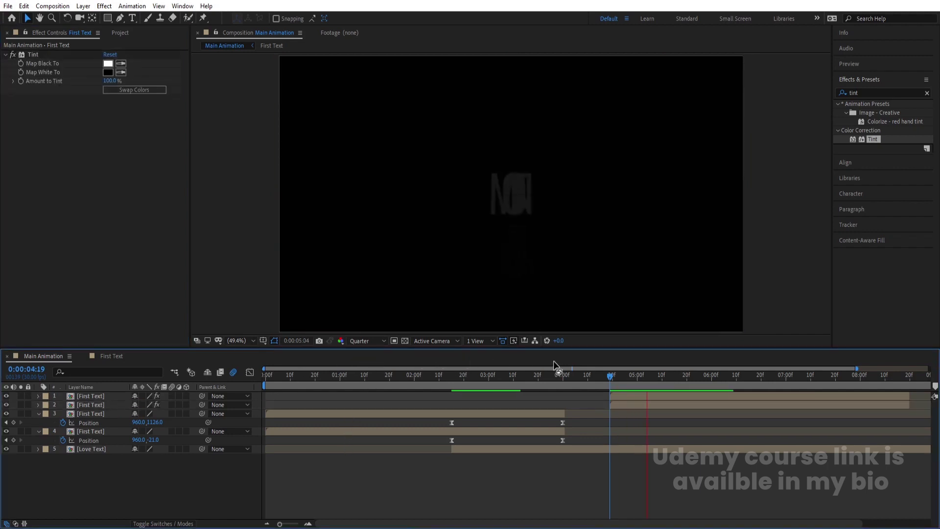
{"action": "left_click", "coordinate": [364, 342]}
{"action": "left_click", "coordinate": [365, 369]}
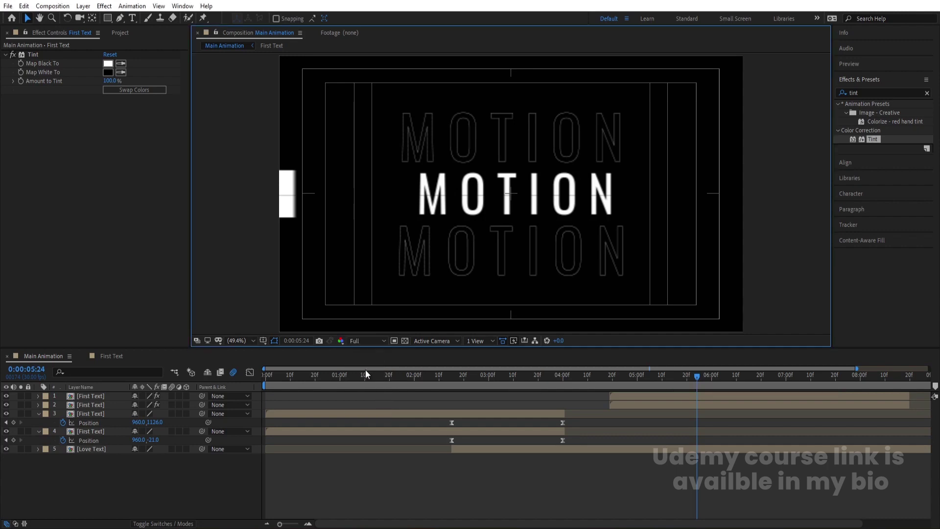
{"action": "left_click", "coordinate": [373, 341]}
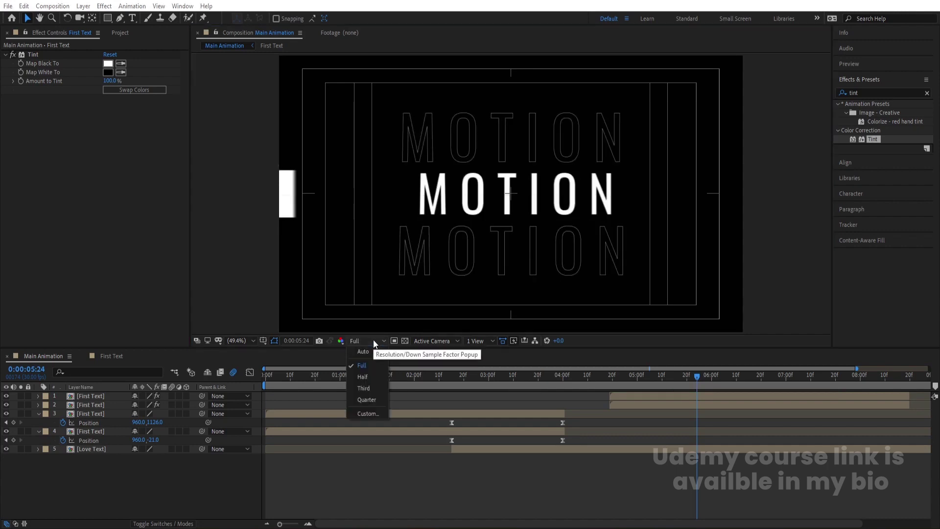
{"action": "left_click", "coordinate": [372, 401]}
{"action": "key", "text": "space"}
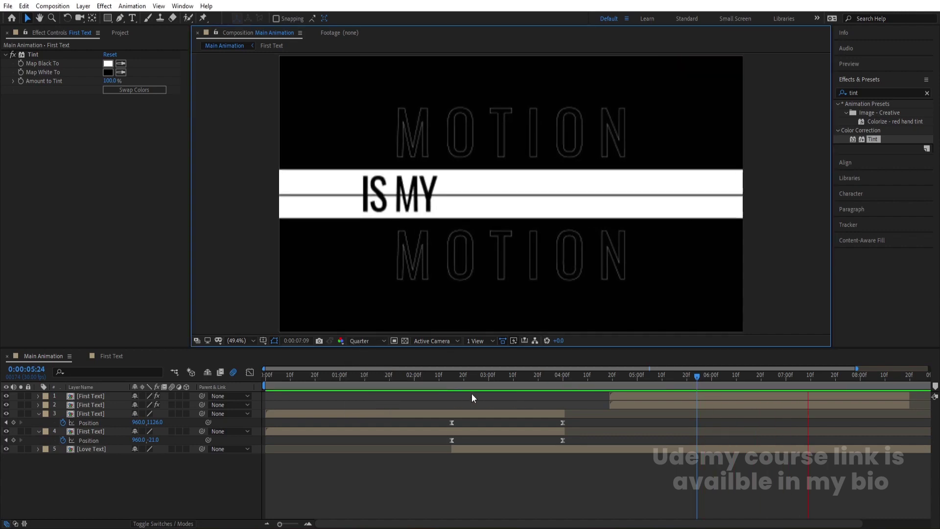
- Duplicate the Love Text layer and start the copy at 0:00:07:07, where the inverted text halves begin splitting
{"action": "left_click_drag", "start_coordinate": [856, 377], "coordinate": [815, 378]}
{"action": "mouse_move", "coordinate": [805, 374]}
{"action": "left_mouse_down"}
{"action": "mouse_move", "coordinate": [794, 374]}
{"action": "mouse_move", "coordinate": [801, 374]}
{"action": "left_mouse_up"}
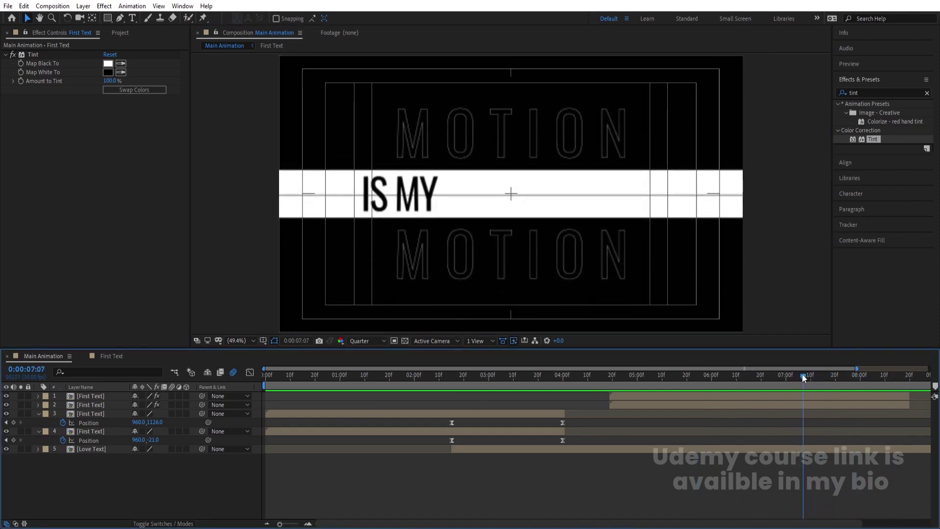
{"action": "left_click", "coordinate": [627, 447]}
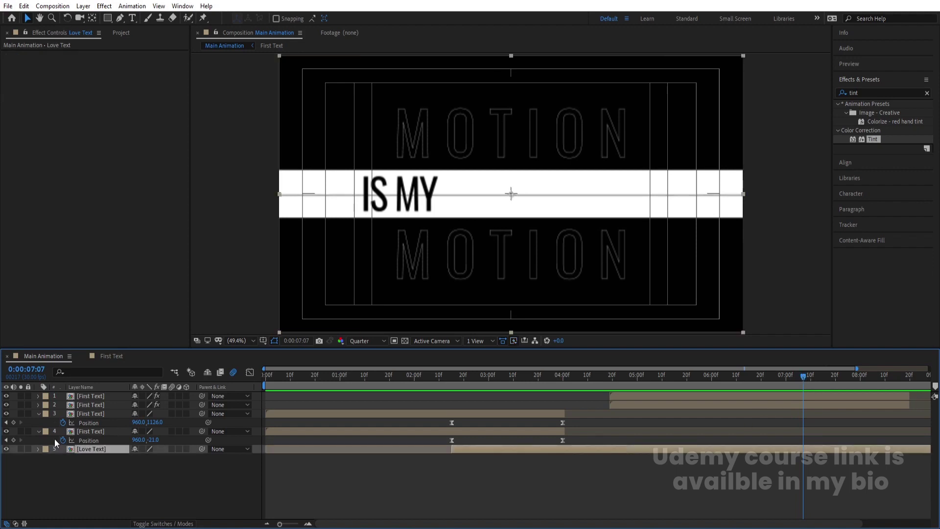
{"action": "key", "text": "ctrl+d"}
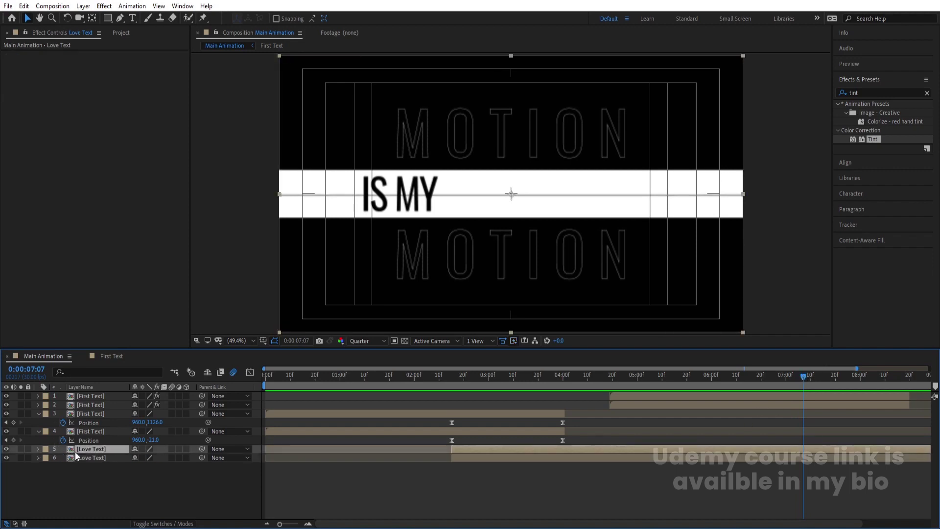
{"action": "key", "text": "bracketleft"}
- Apply a Tint effect with swapped colors to the duplicated Love Text layer and preview the black LOVE on white
{"action": "left_click", "coordinate": [614, 396]}
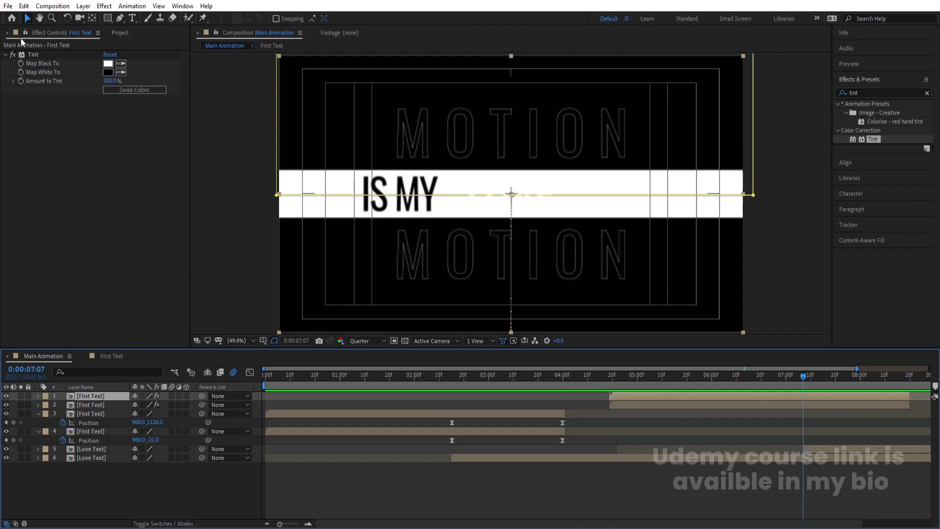
{"action": "left_click", "coordinate": [845, 449]}
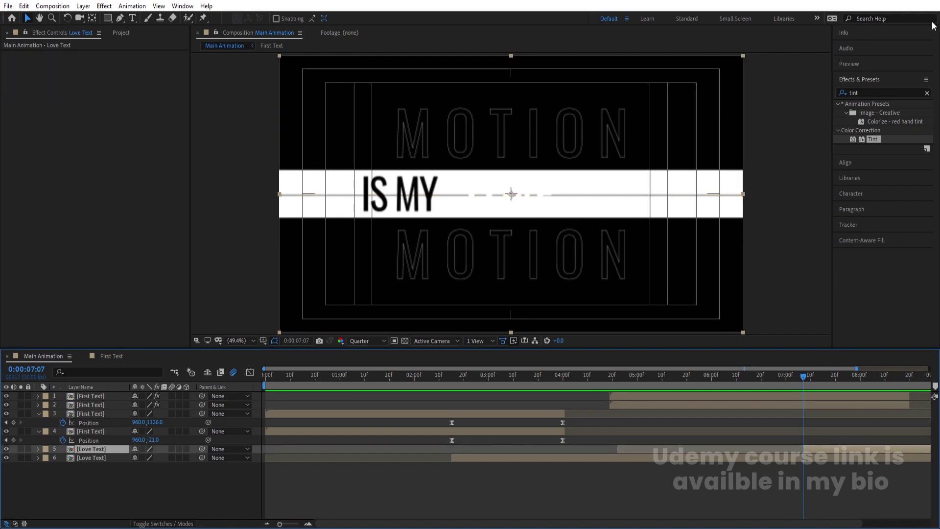
{"action": "double_click", "coordinate": [872, 139]}
{"action": "key", "text": "space"}
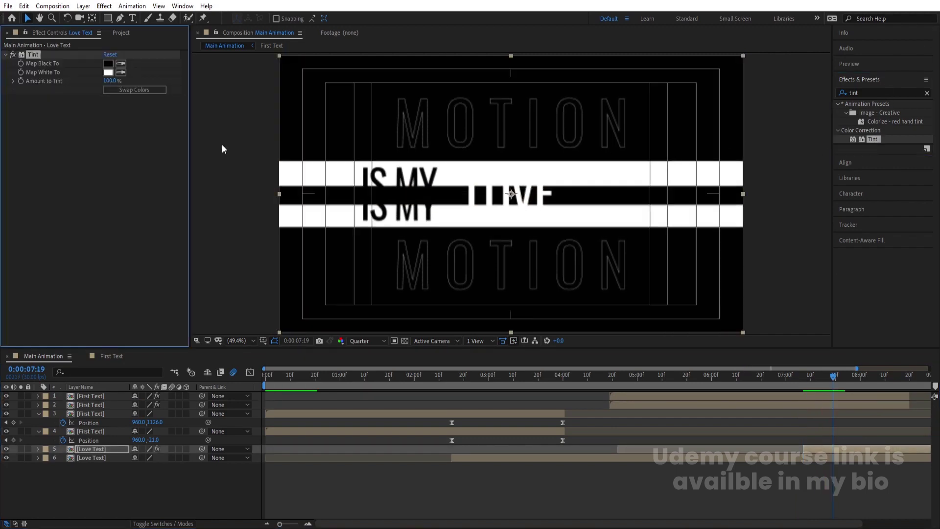
{"action": "left_click", "coordinate": [145, 91]}
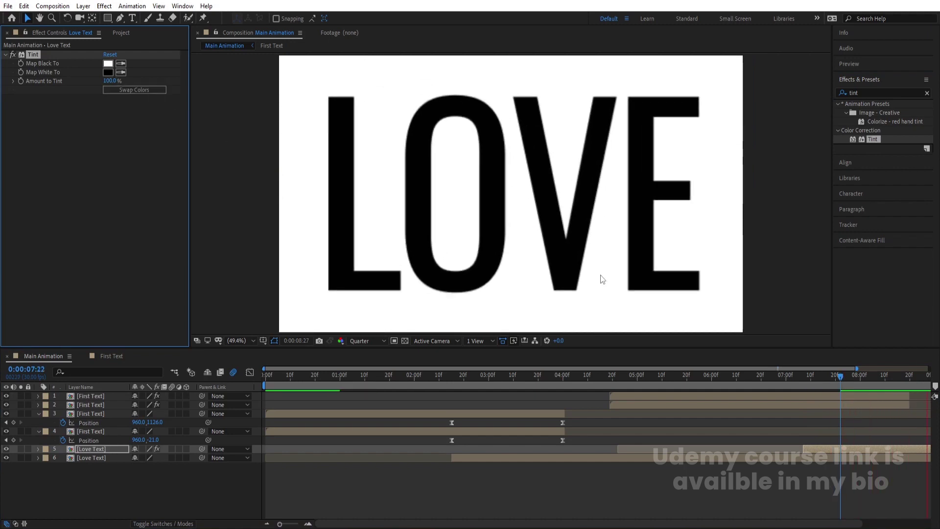
{"action": "key", "text": "space"}
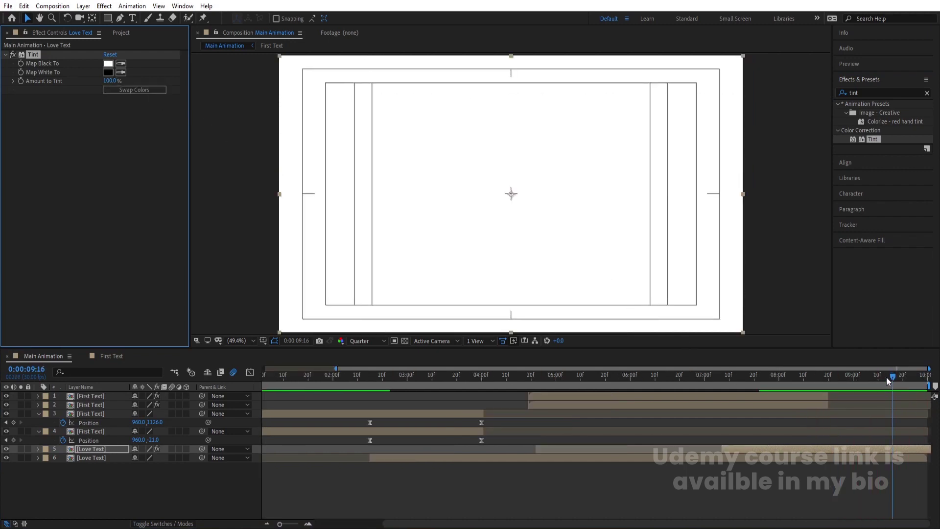
- End the work area at about 0:00:09:12 and preview the complete animation with the whole timeline in view
{"action": "mouse_move", "coordinate": [886, 377]}
{"action": "left_mouse_down"}
{"action": "mouse_move", "coordinate": [859, 375]}
{"action": "mouse_move", "coordinate": [882, 384]}
{"action": "left_mouse_up"}
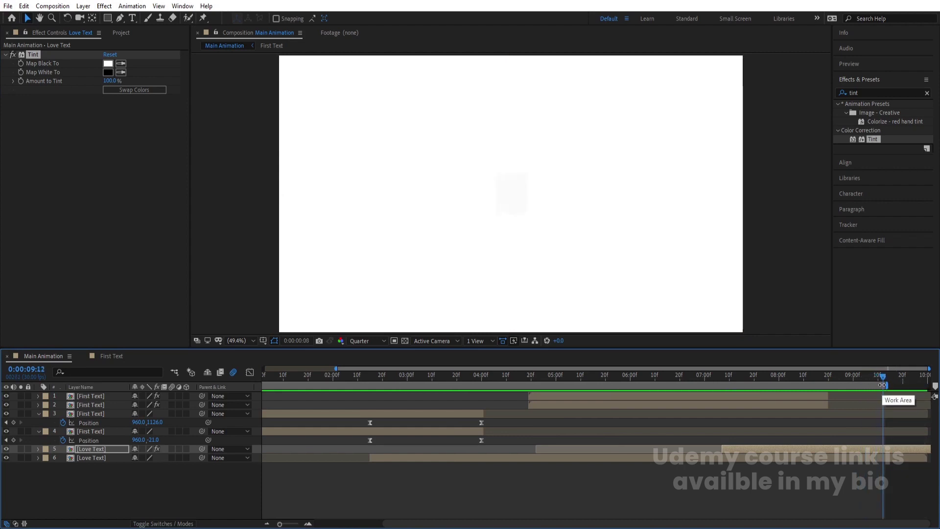
{"action": "key", "text": "space"}
{"action": "key", "text": "minus"}
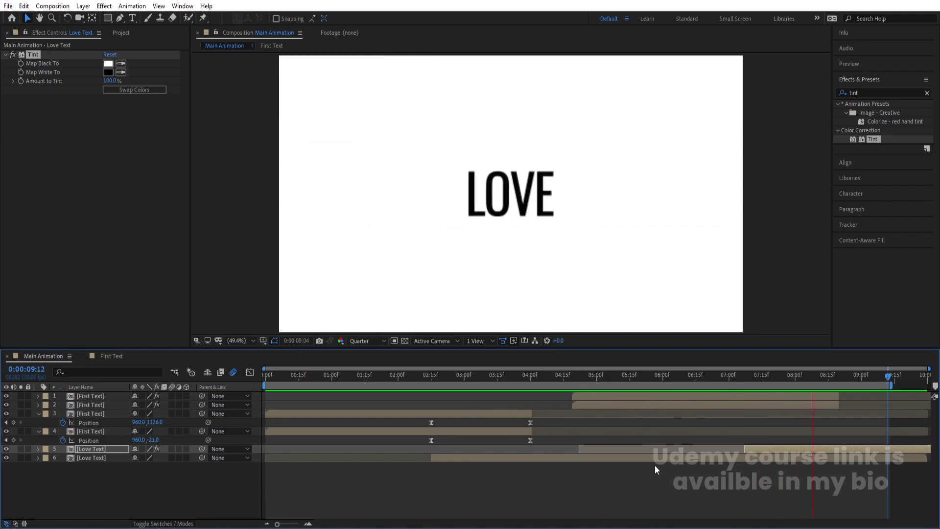
- Set the preview resolution to Full and play the animation from the start
{"action": "left_click", "coordinate": [360, 341]}
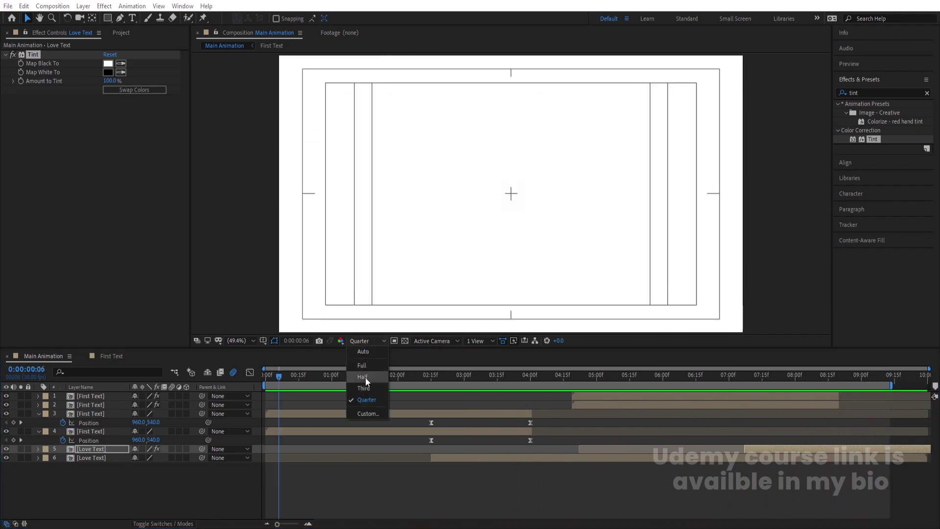
{"action": "left_click", "coordinate": [362, 364]}
{"action": "left_click", "coordinate": [265, 374]}
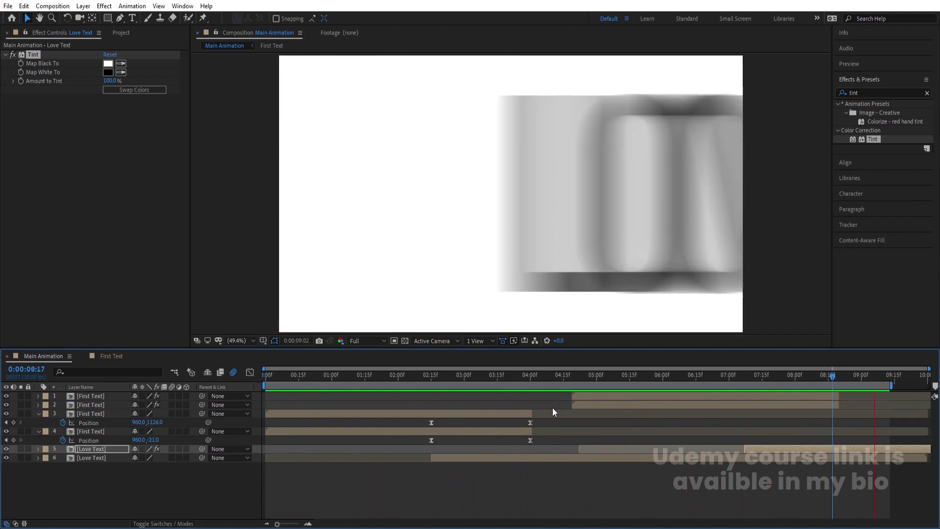
- Enable motion blur on all six layers of Main Animation and preview the result at 50% magnification
{"action": "key", "text": "comma"}
{"action": "key", "text": "comma"}
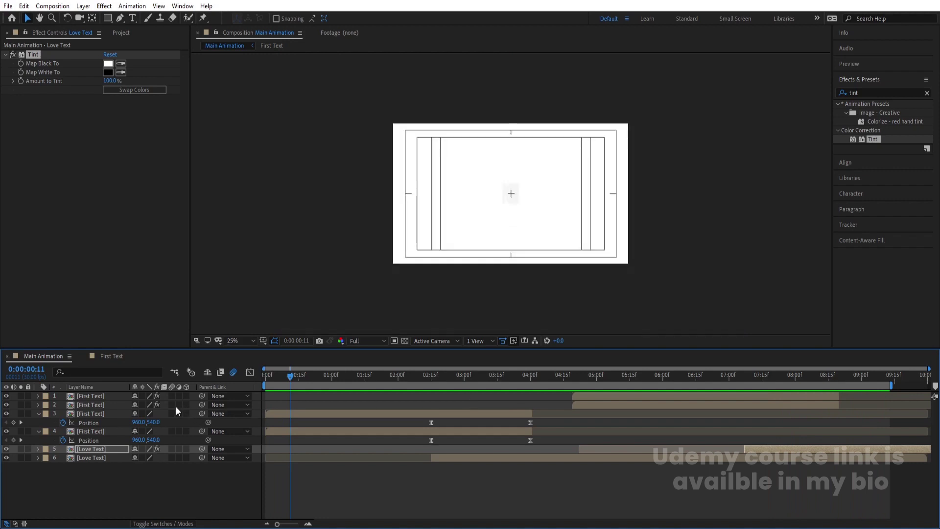
{"action": "key", "text": "ctrl+a"}
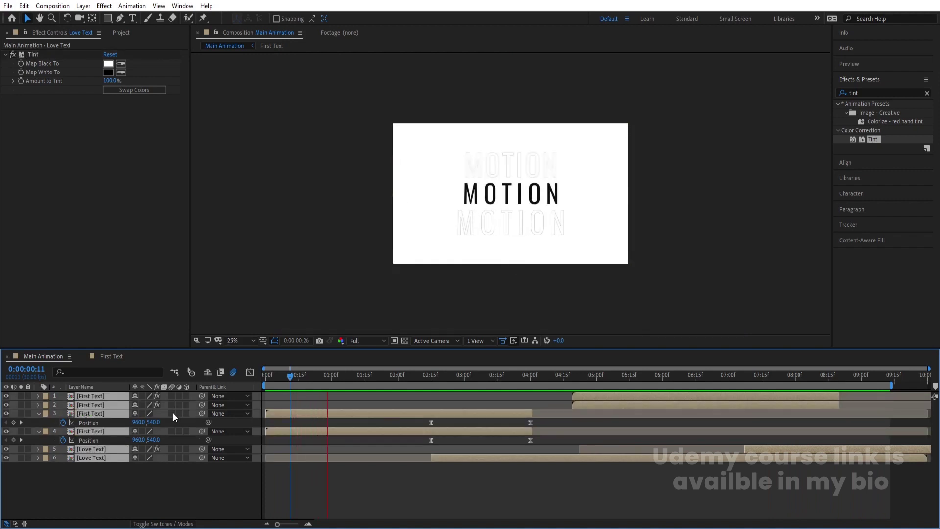
{"action": "left_click", "coordinate": [172, 413]}
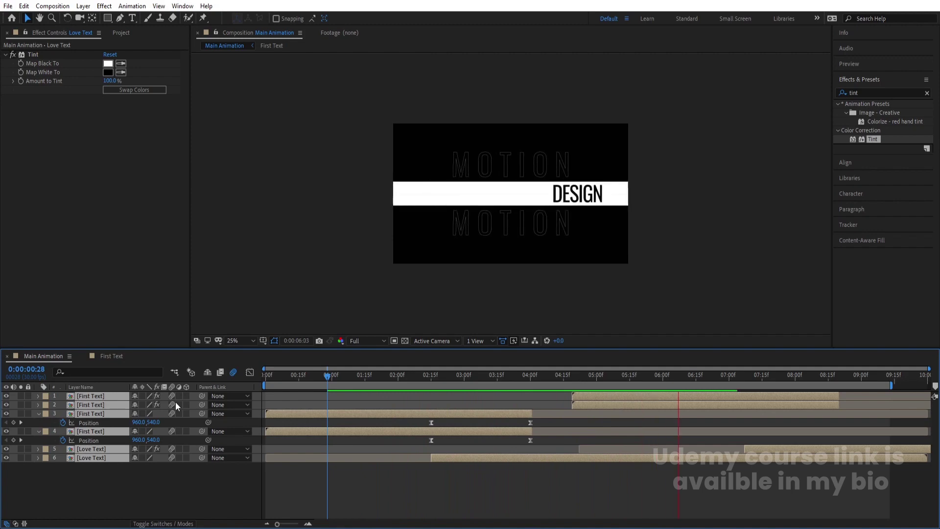
{"action": "key", "text": "period"}
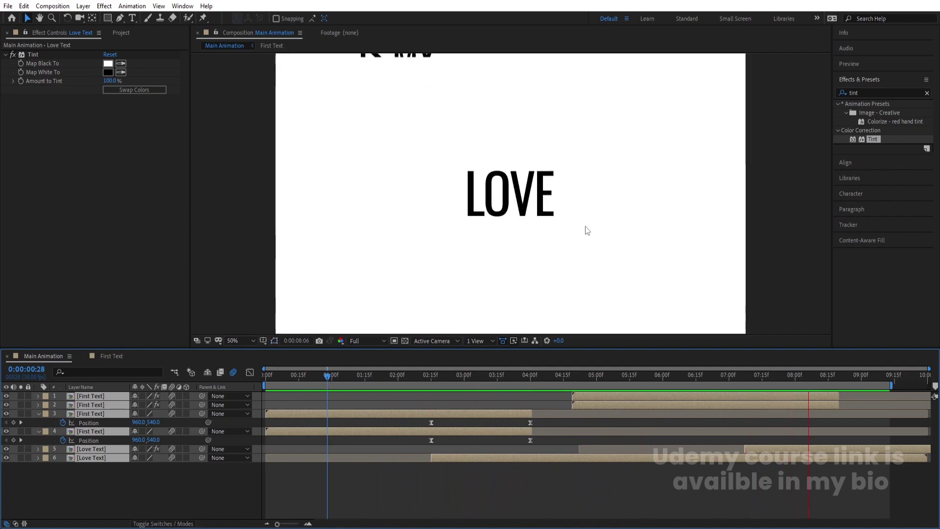
{"action": "key", "text": "space"}
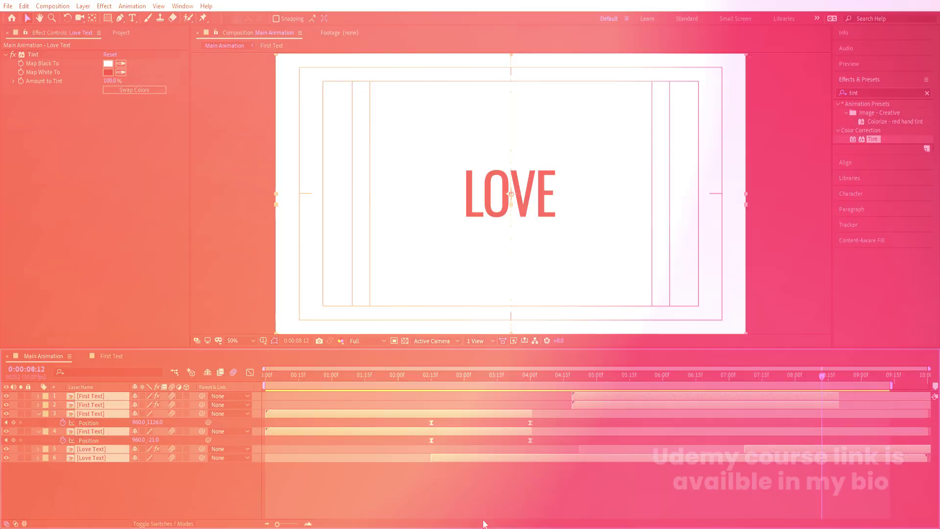